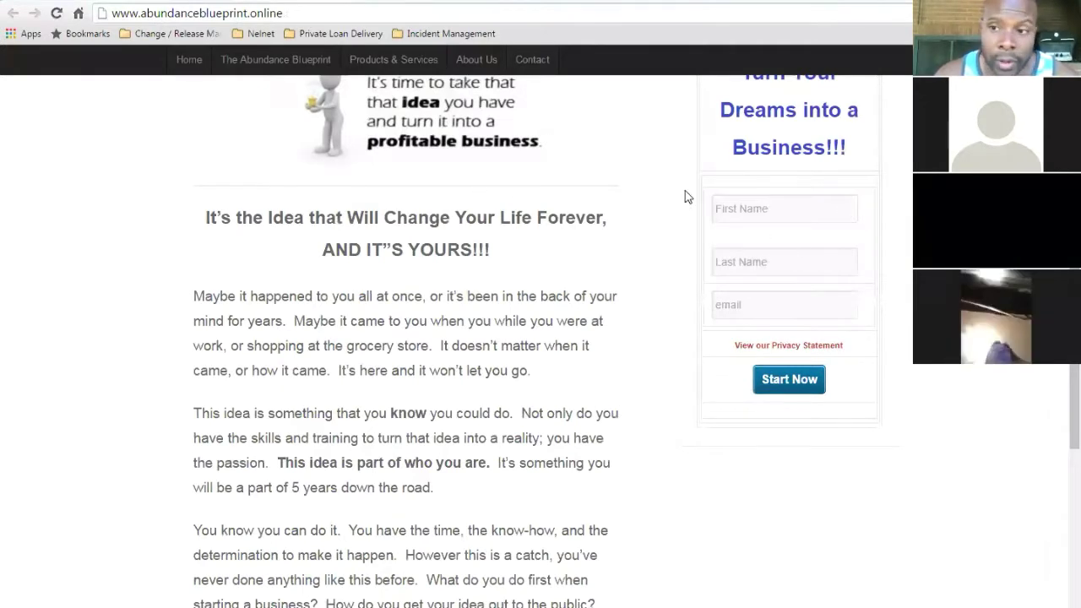
- From the Cherry Hill Academy WordPress dashboard, open Theme Settings in the Customizer
scroll(551, 124, "up", 1)
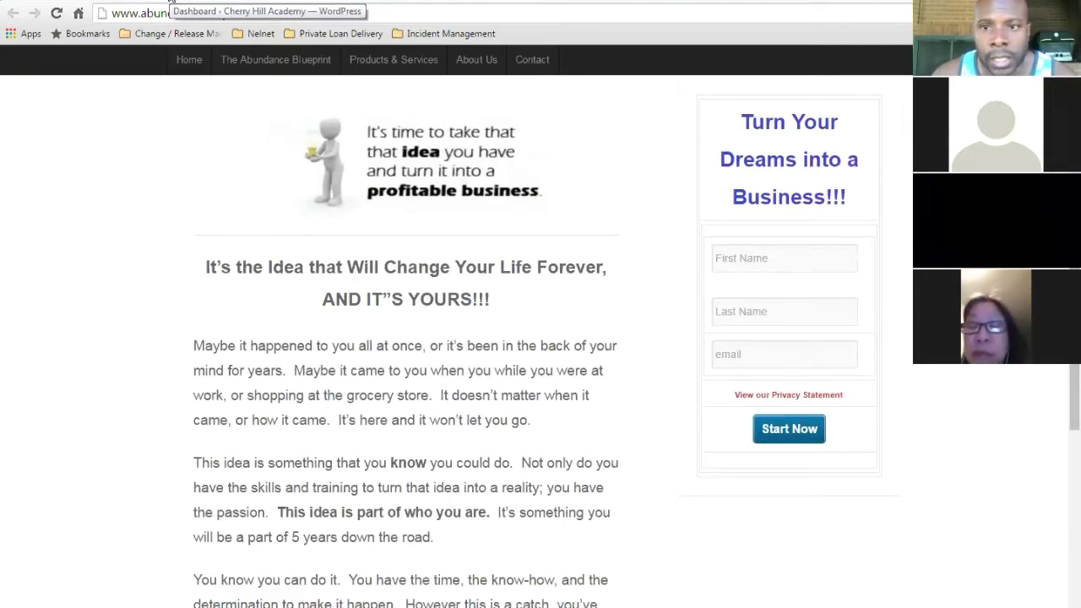
left_click(171, 3)
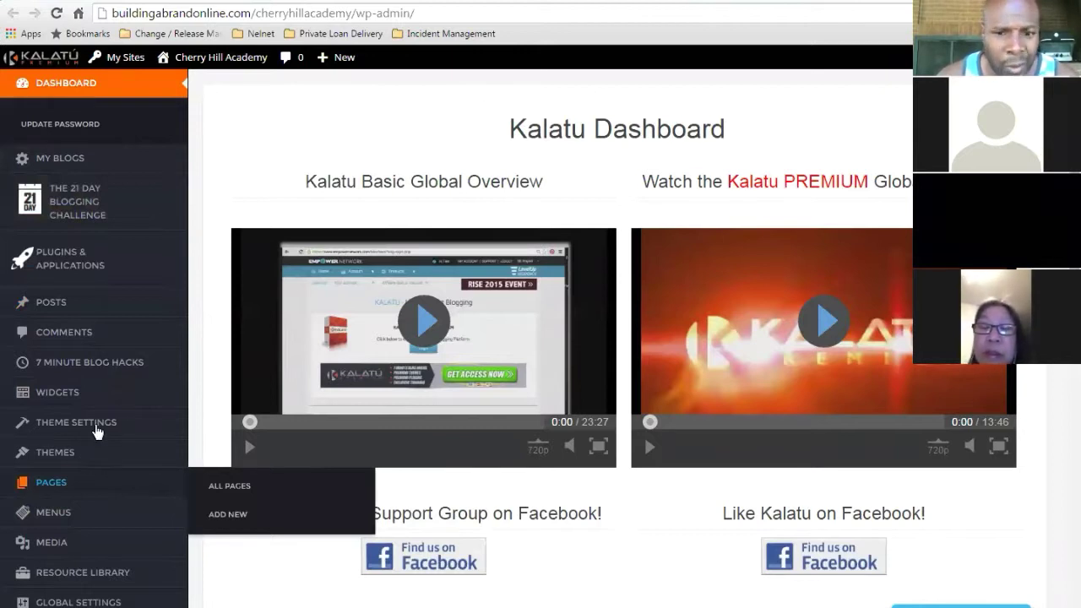
left_click(95, 430)
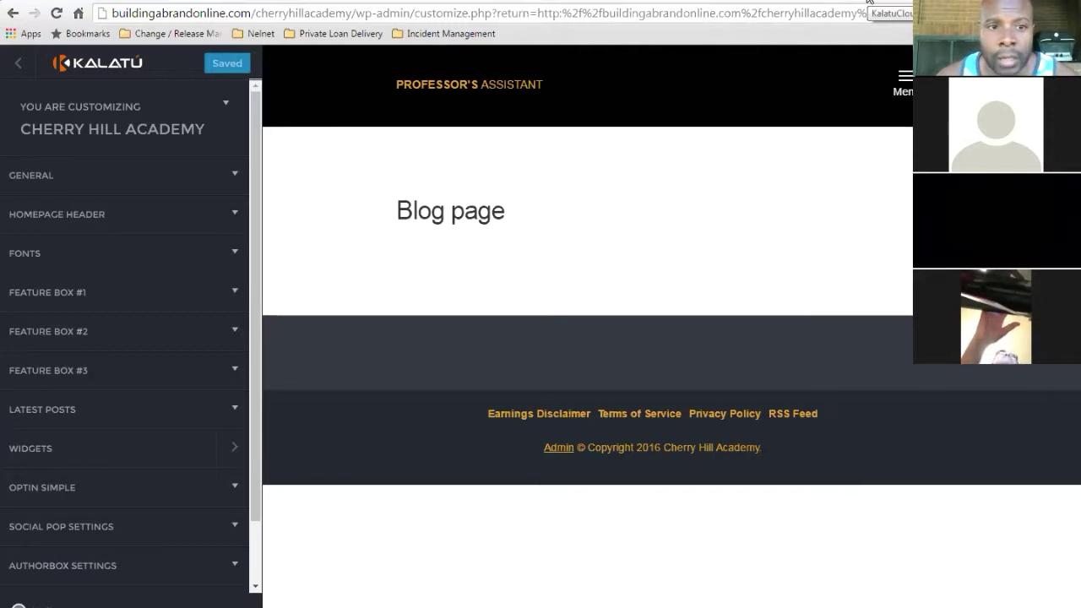
- Go from the Kalatu Cloud Home view to the Autoresponders and Webforms area
left_click(868, 0)
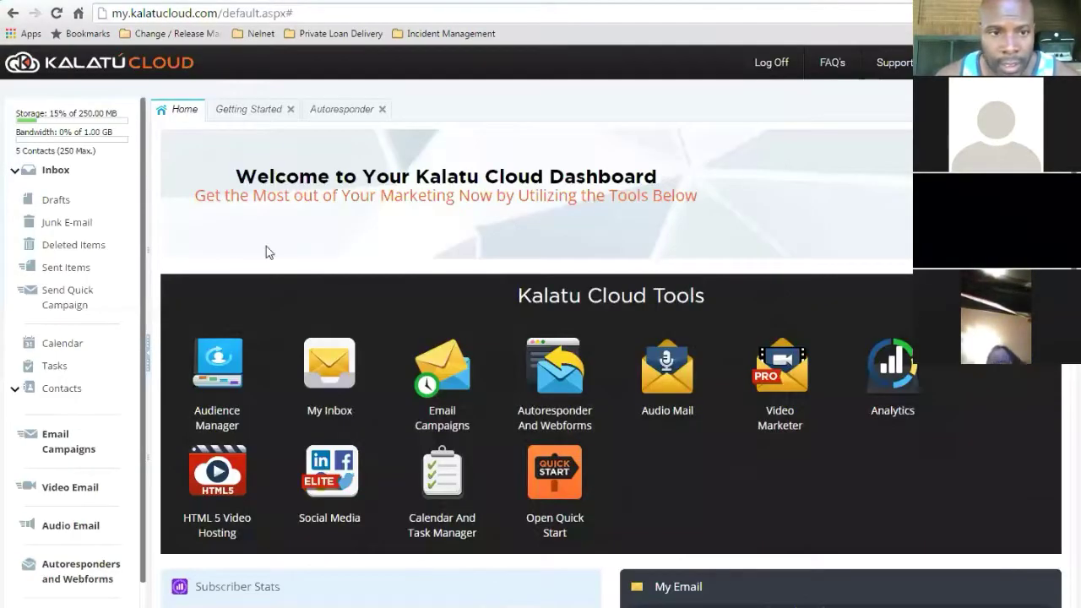
left_click(185, 112)
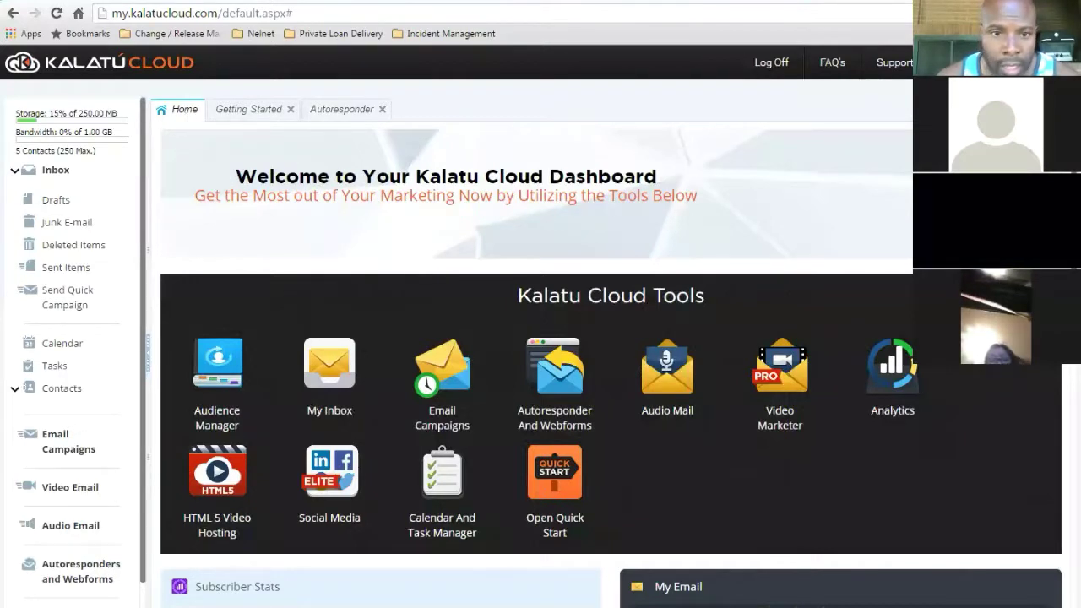
scroll(612, 365, "down", 1)
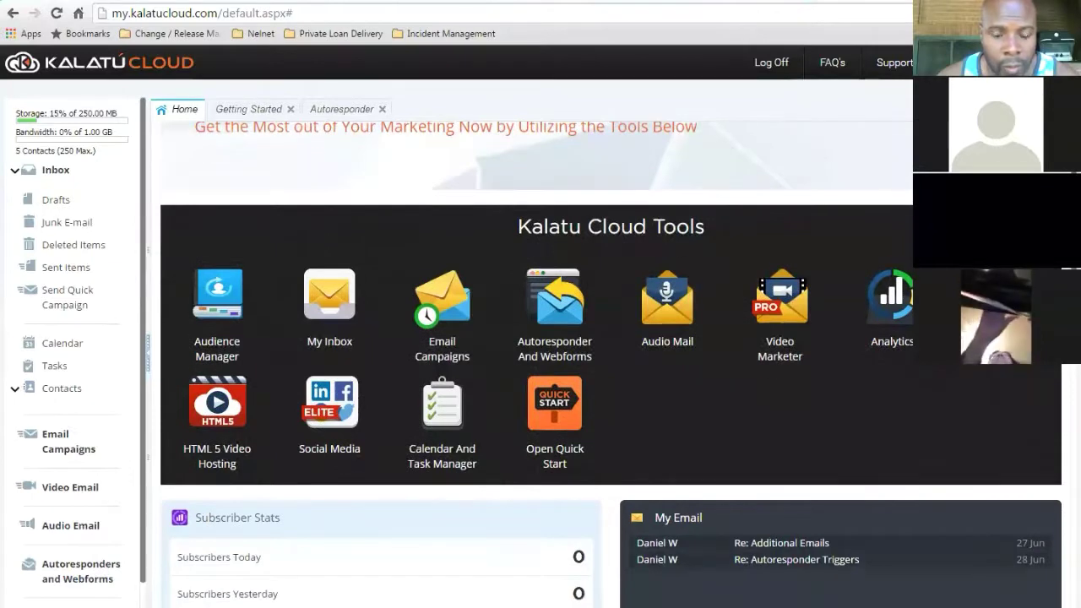
scroll(453, 369, "up", 1)
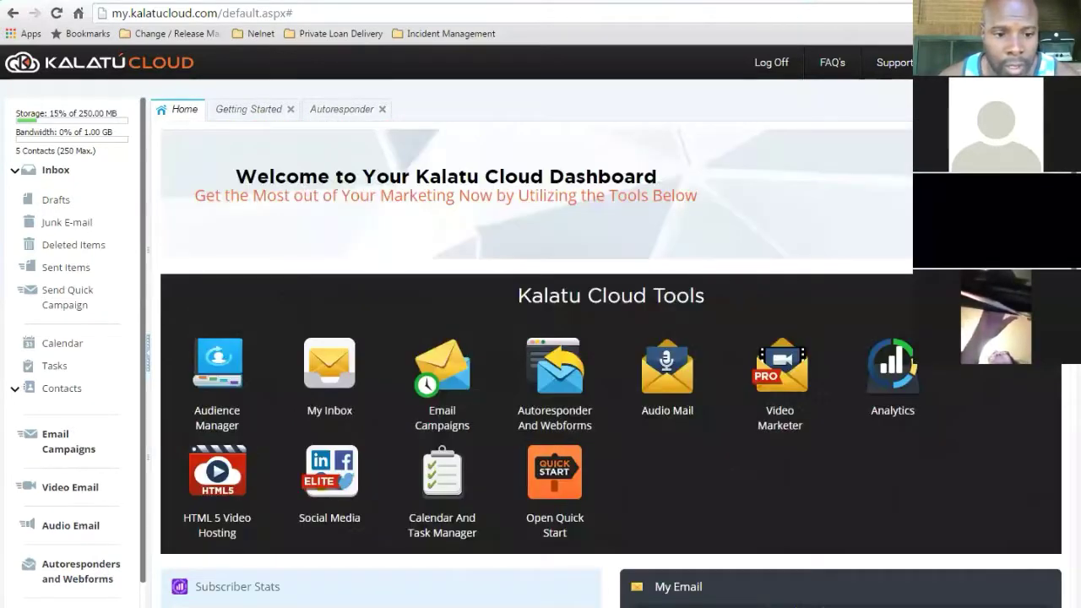
left_click(76, 573)
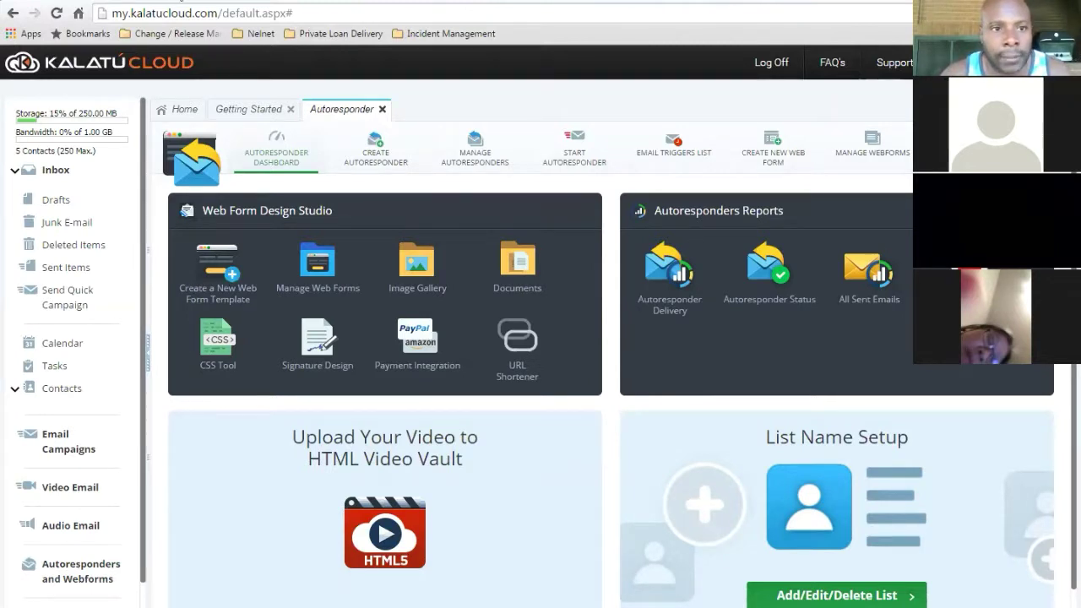
left_click(178, 2)
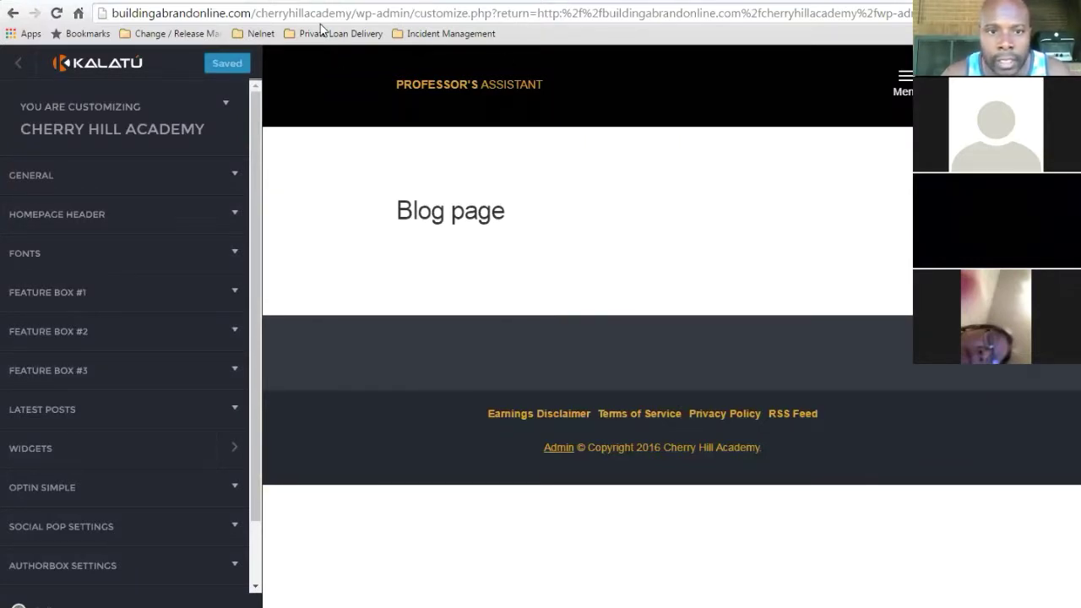
left_click(304, 0)
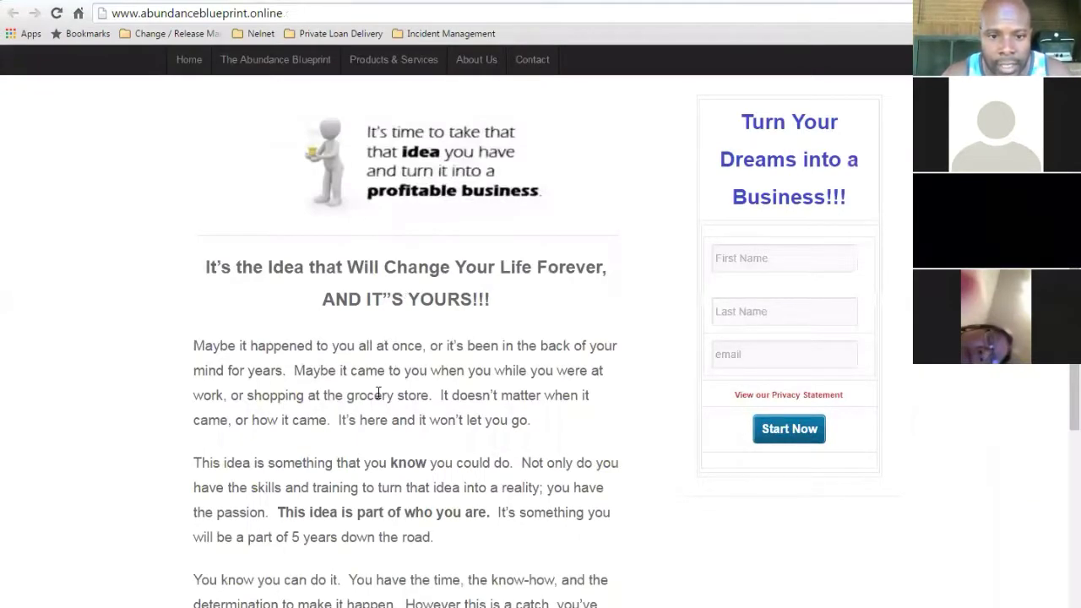
scroll(785, 388, "up", 2)
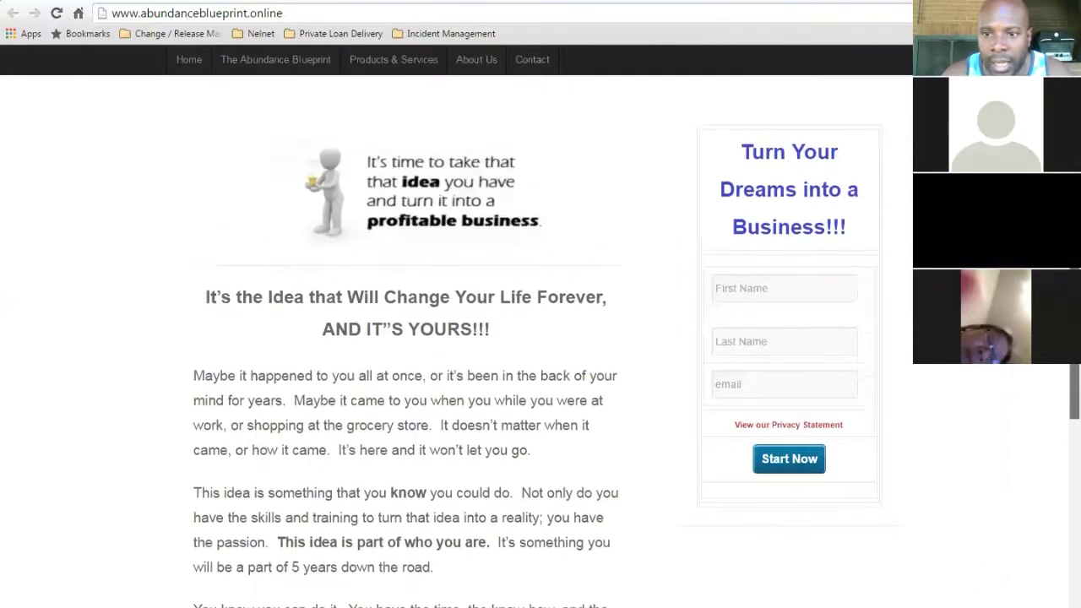
scroll(785, 388, "down", 1)
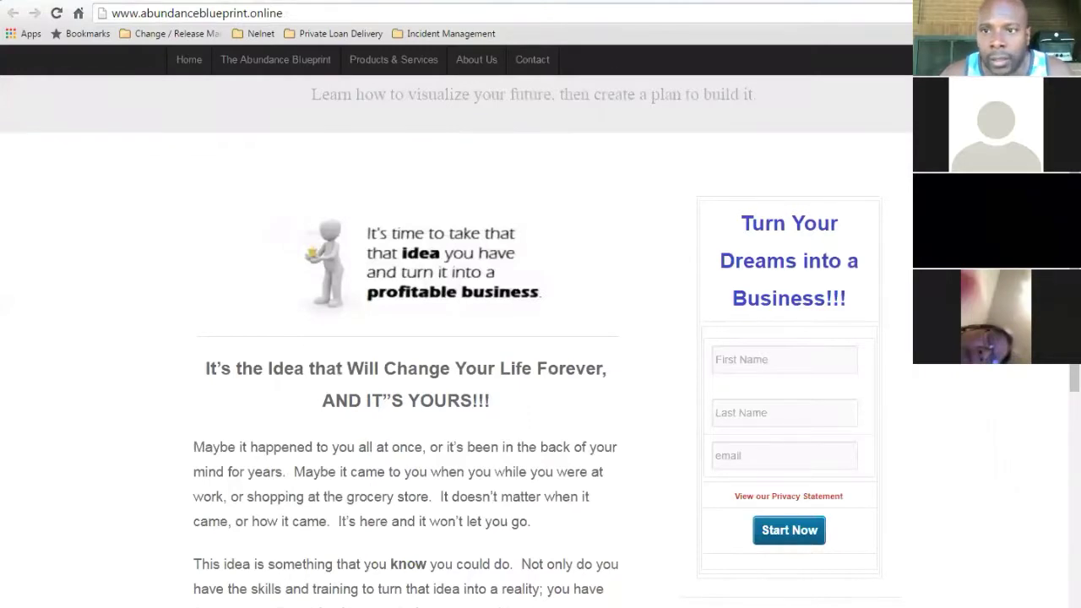
left_click(716, 2)
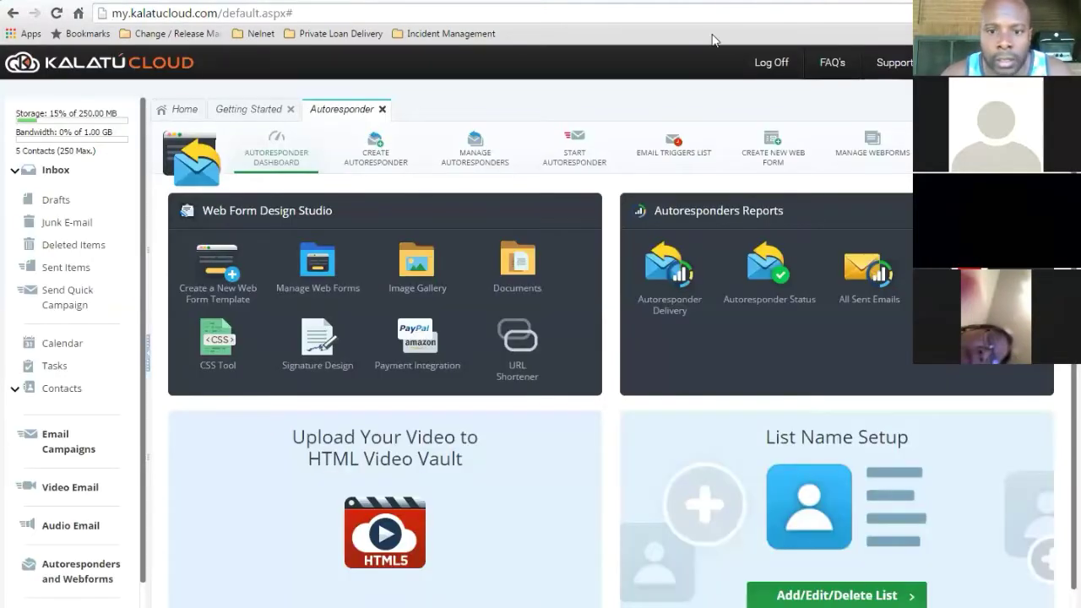
left_click(226, 276)
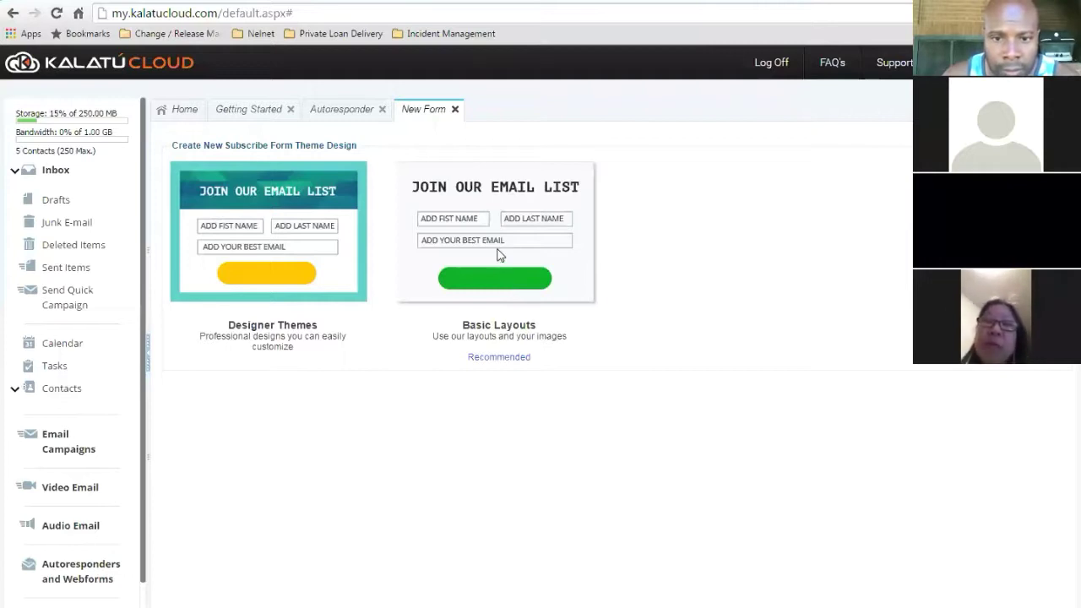
- Choose Basic Layout 01 from the Basic Layouts for the new web form
left_click(498, 255)
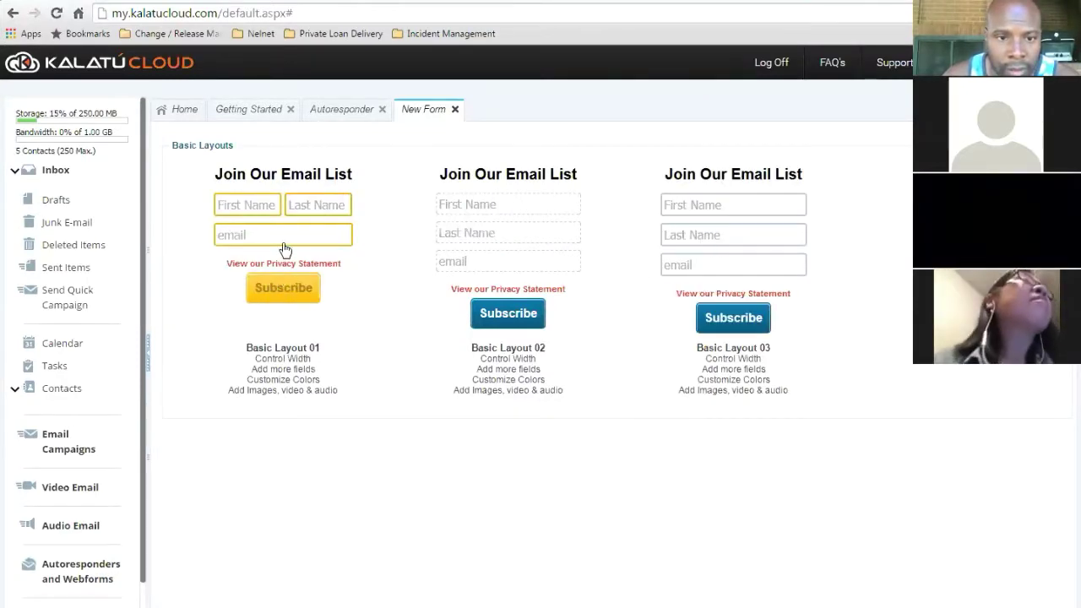
left_click(287, 283)
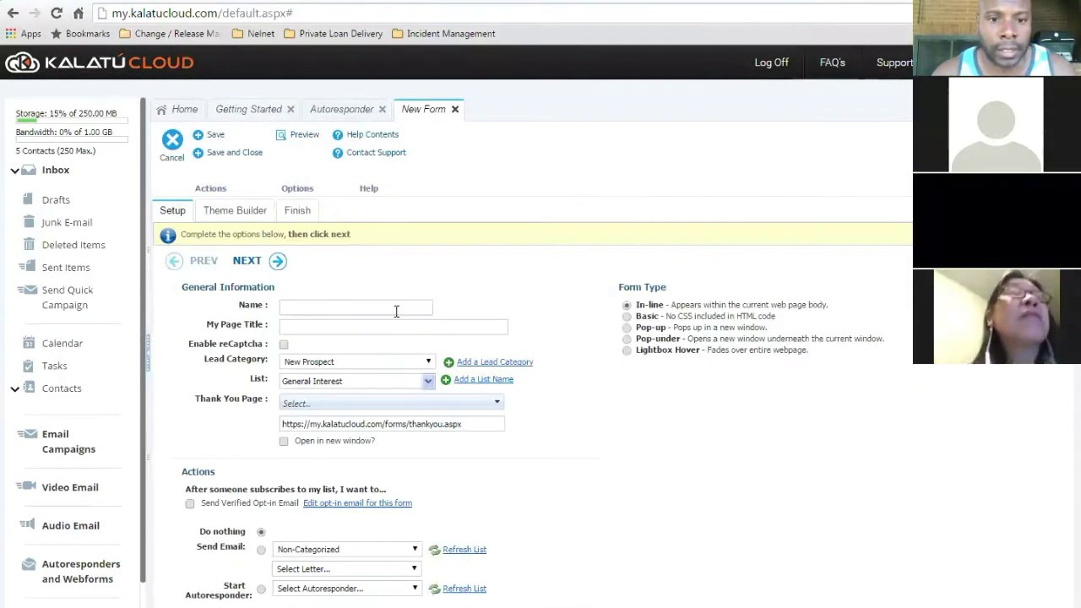
- Enter 'Test 1' as both the form Name and My Page Title
left_click(396, 309)
type("Test")
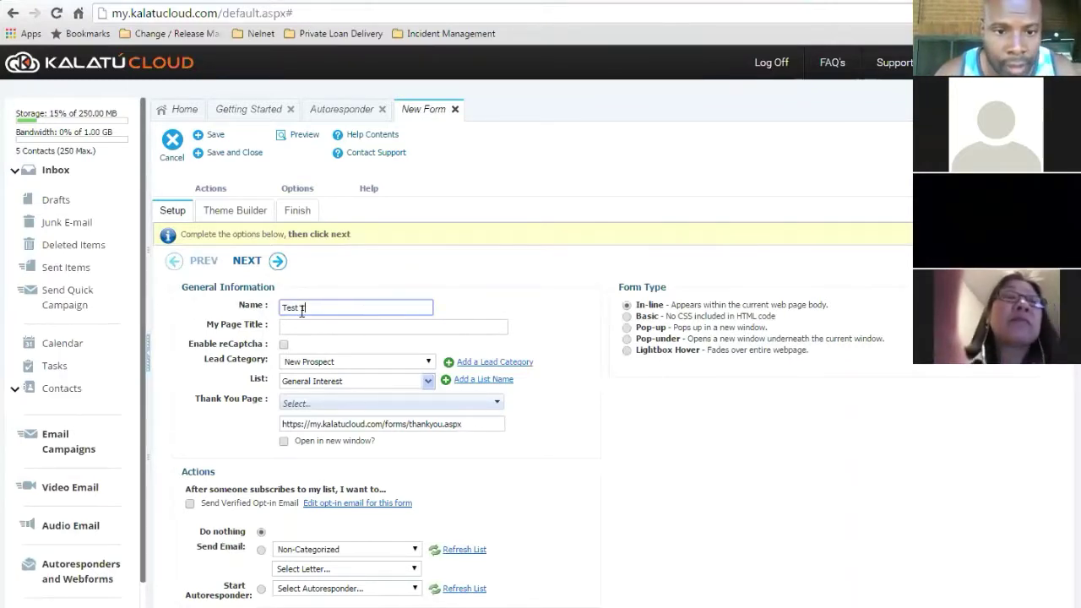
left_click_drag(302, 309, 227, 313)
key("ctrl+c")
left_click(325, 326)
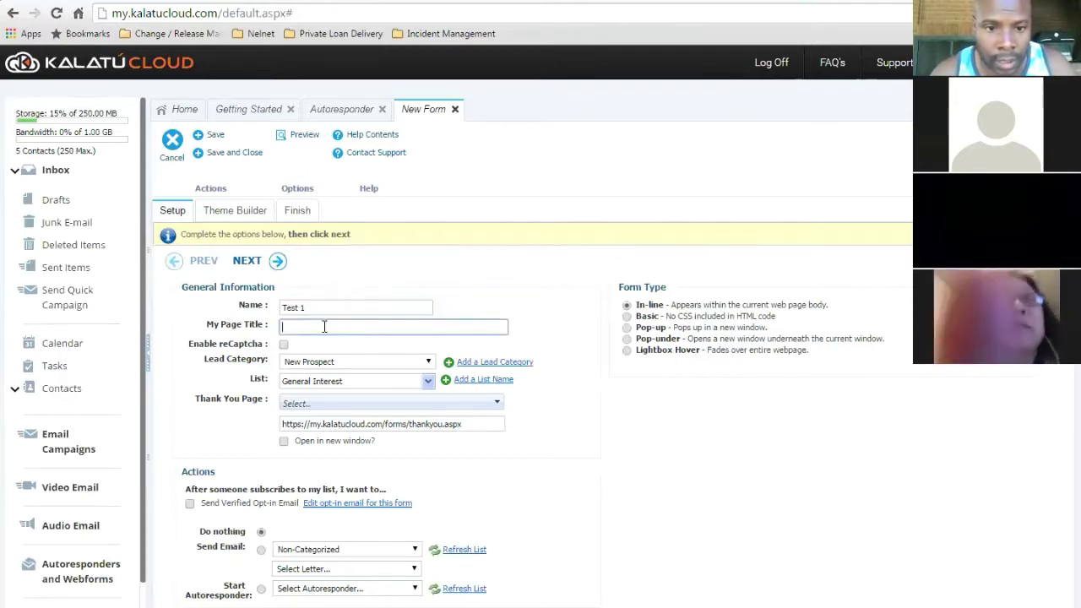
key("ctrl+v")
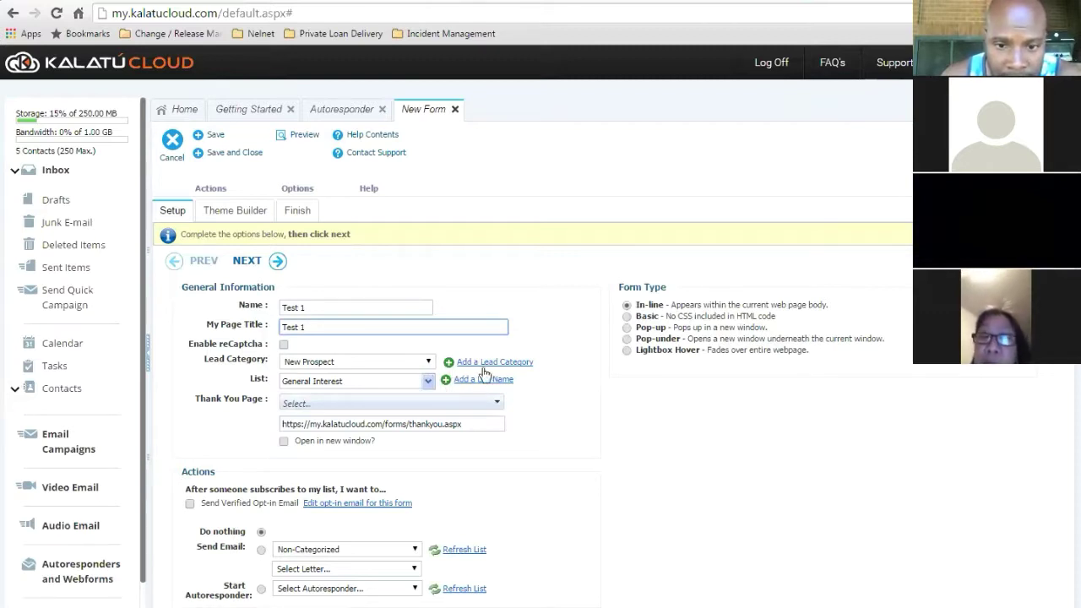
- Set lead category to Non-Categorized, keep the General Interest list, and change the thank-you page option
left_click(428, 363)
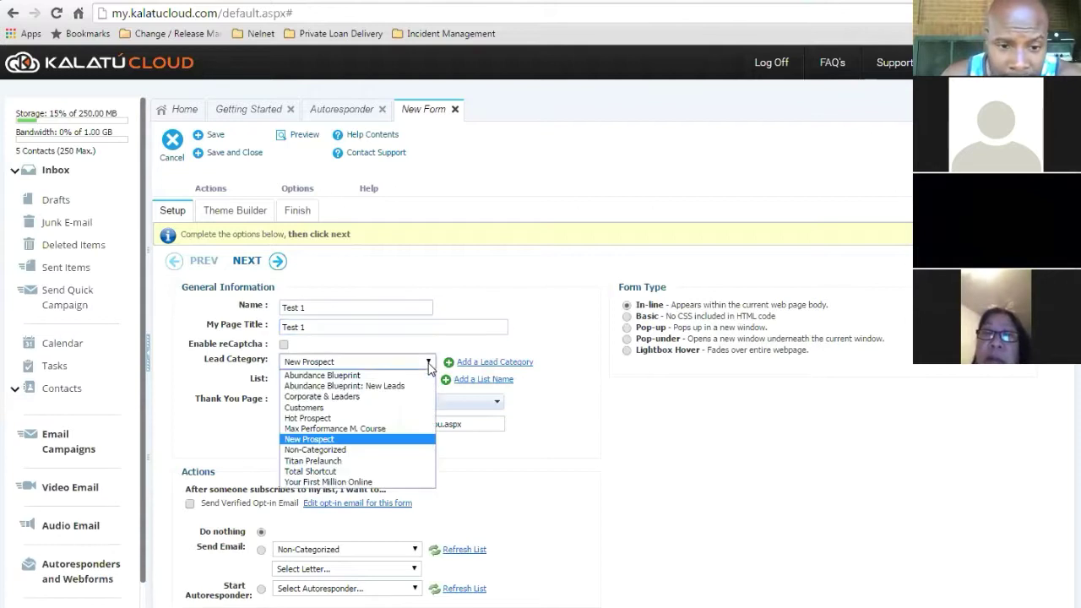
left_click(389, 450)
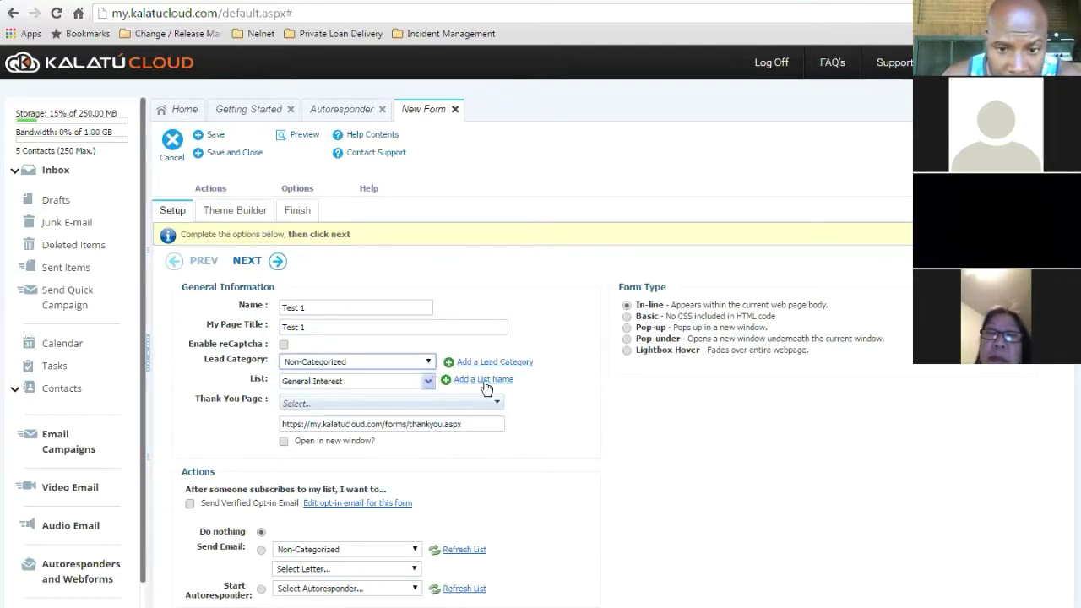
left_click(428, 380)
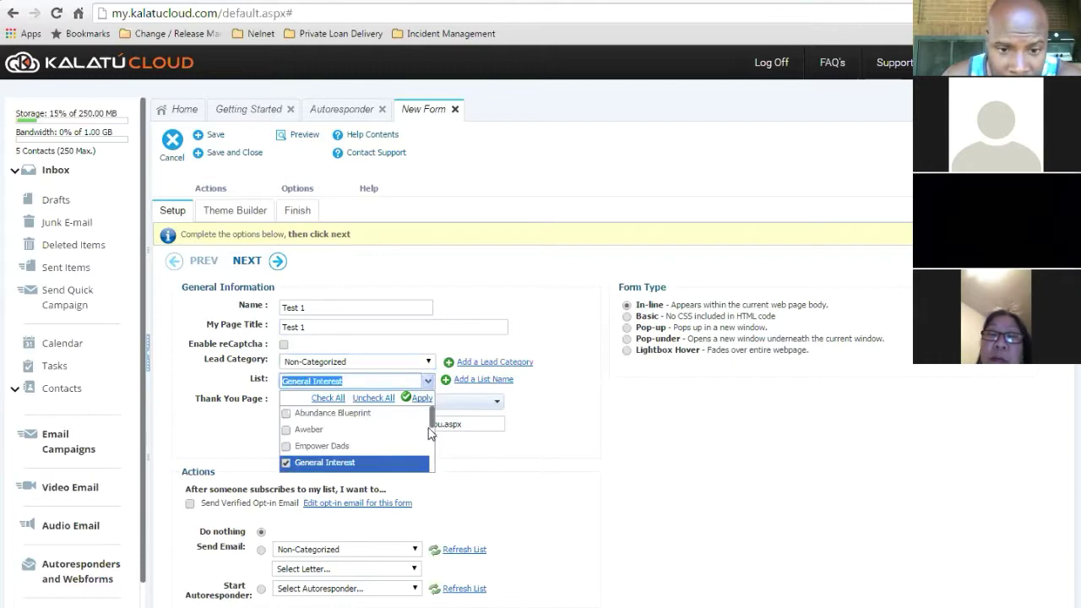
scroll(429, 435, "down", 3)
left_click_drag(433, 446, 433, 470)
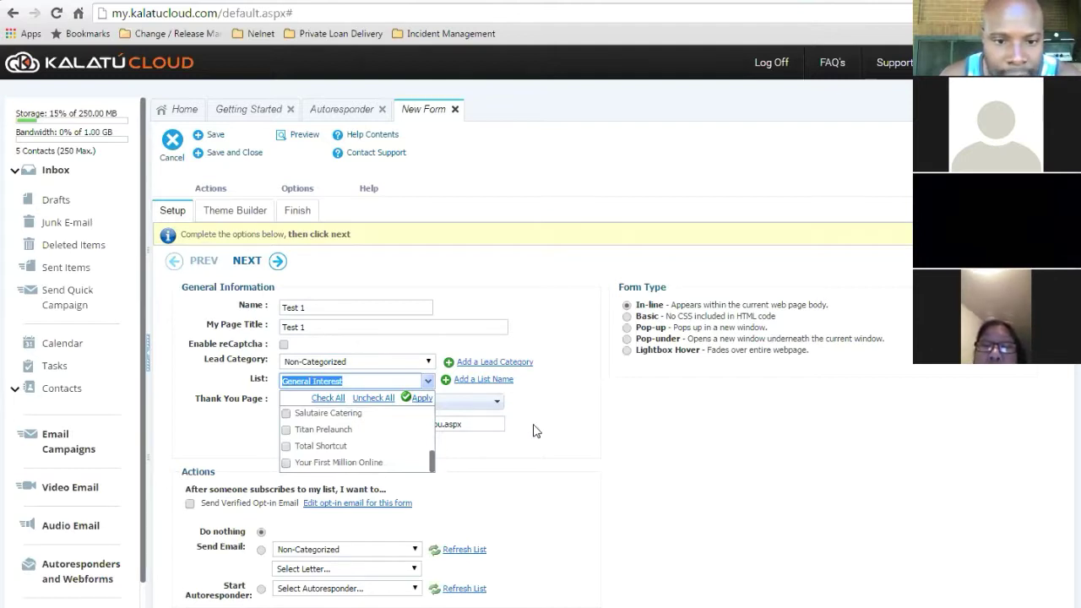
left_click(452, 443)
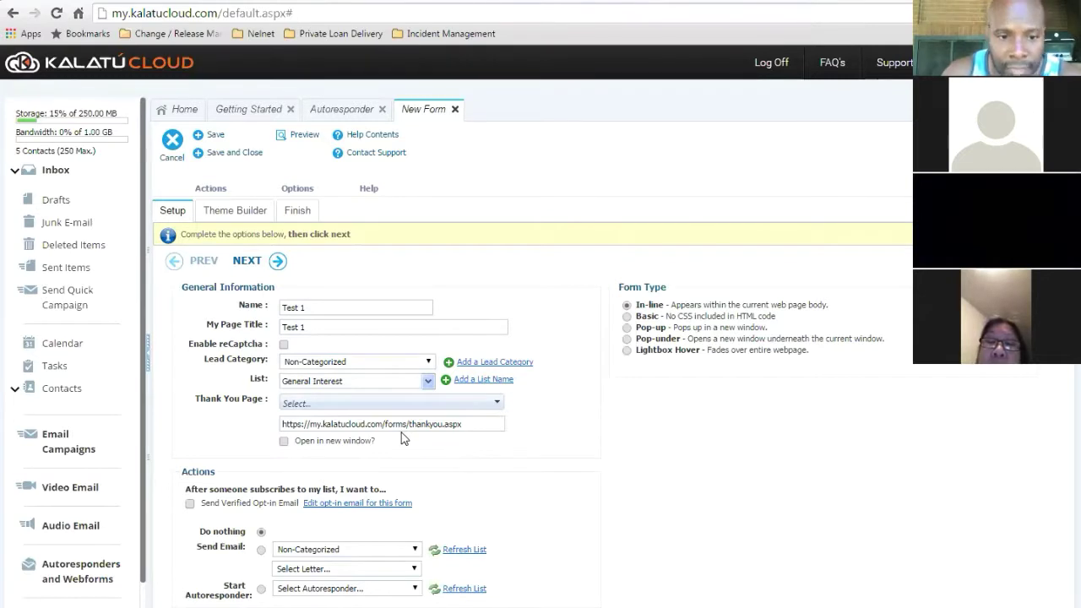
left_click(312, 403)
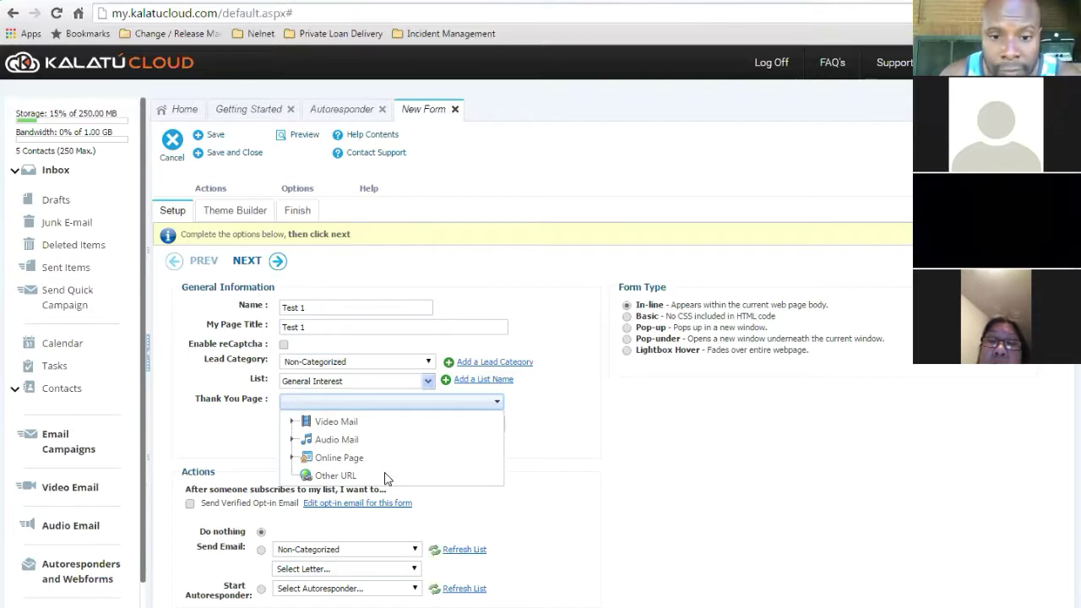
left_click(386, 477)
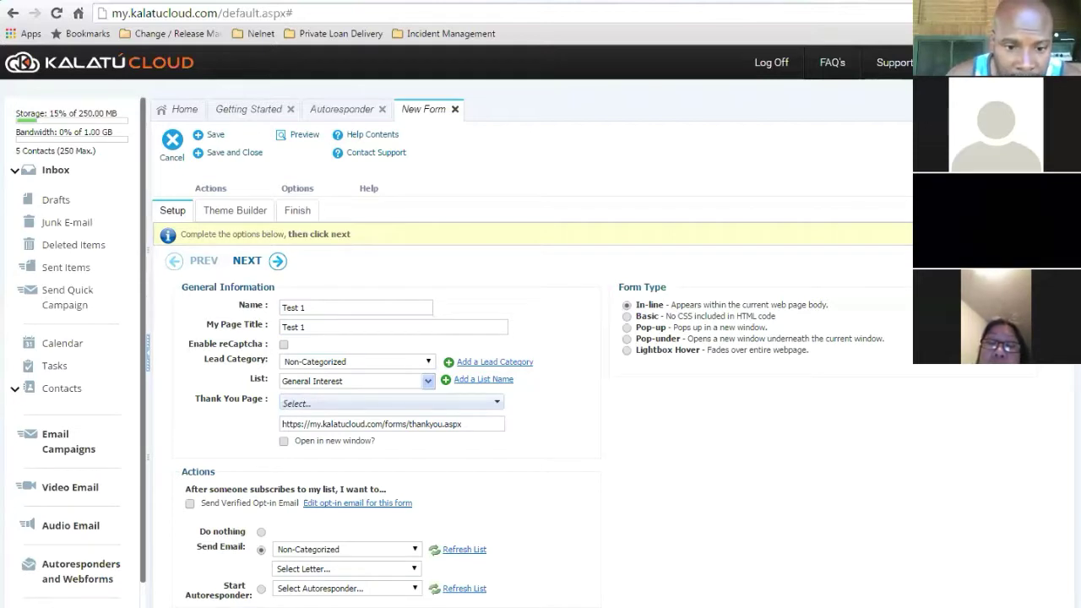
- Set the after-subscribe action to 'Do nothing', save, and read the 'design your form' warning
left_click(262, 590)
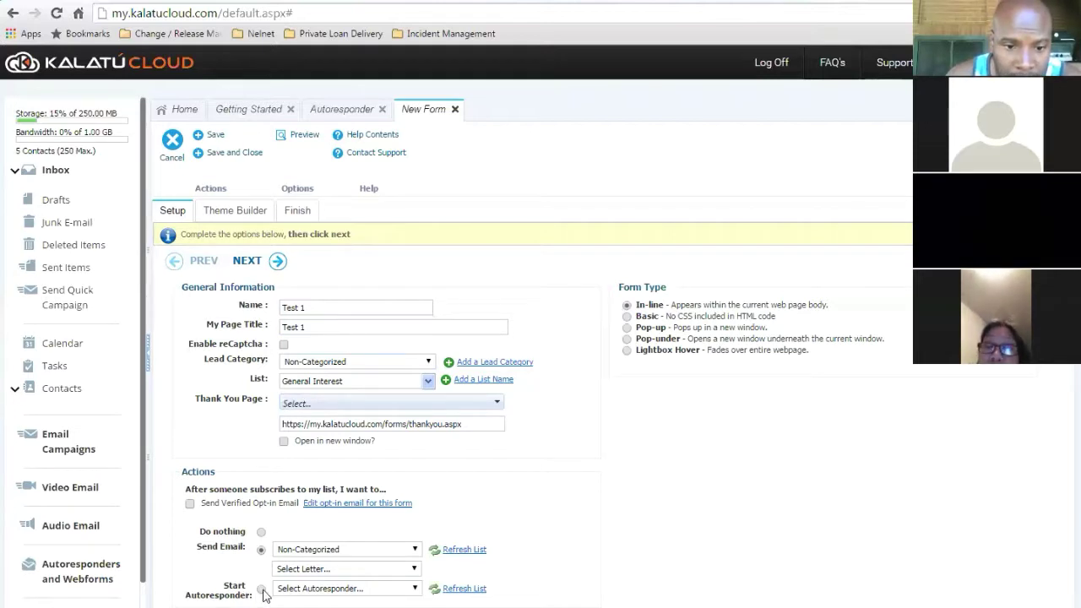
left_click(321, 594)
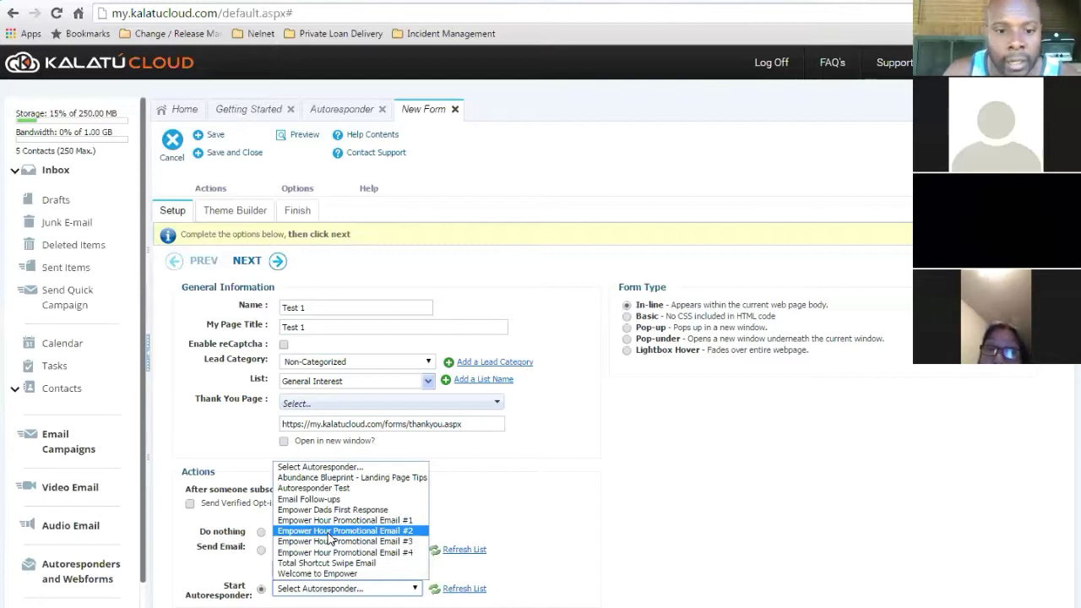
left_click(457, 514)
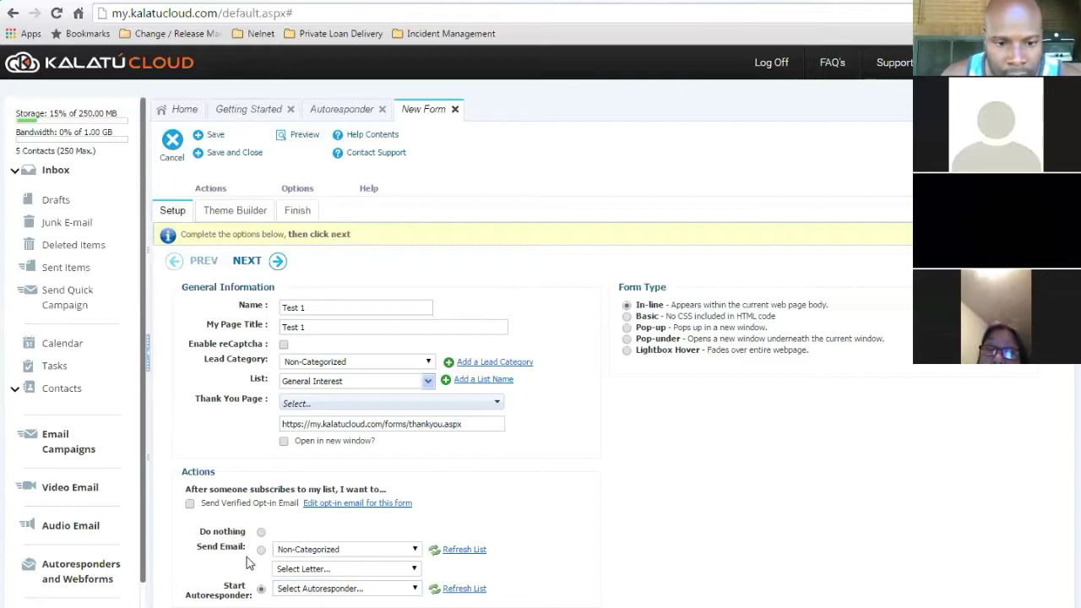
left_click(261, 532)
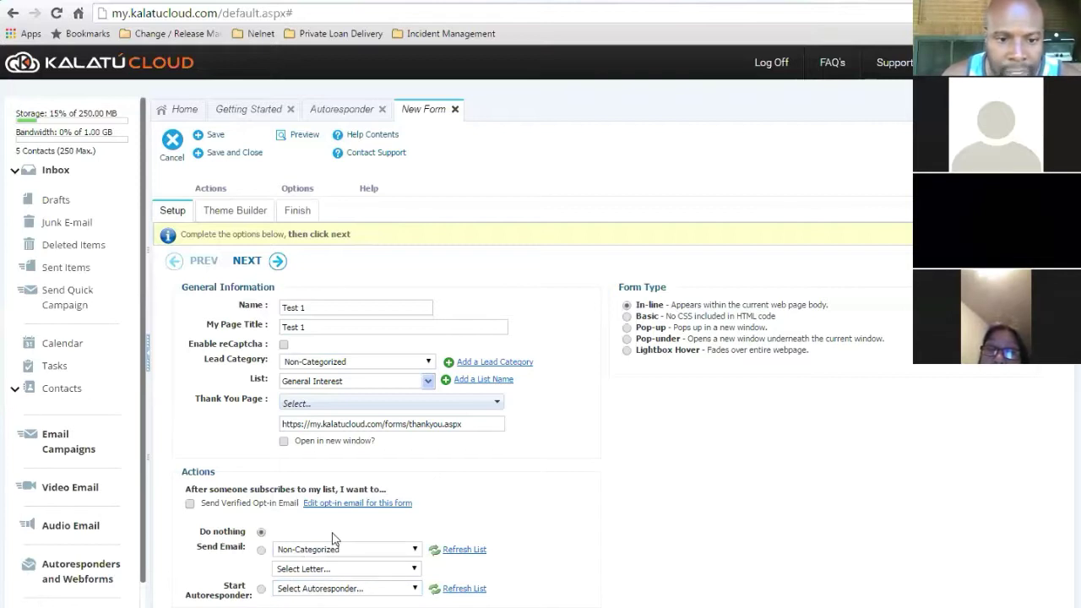
left_click(214, 136)
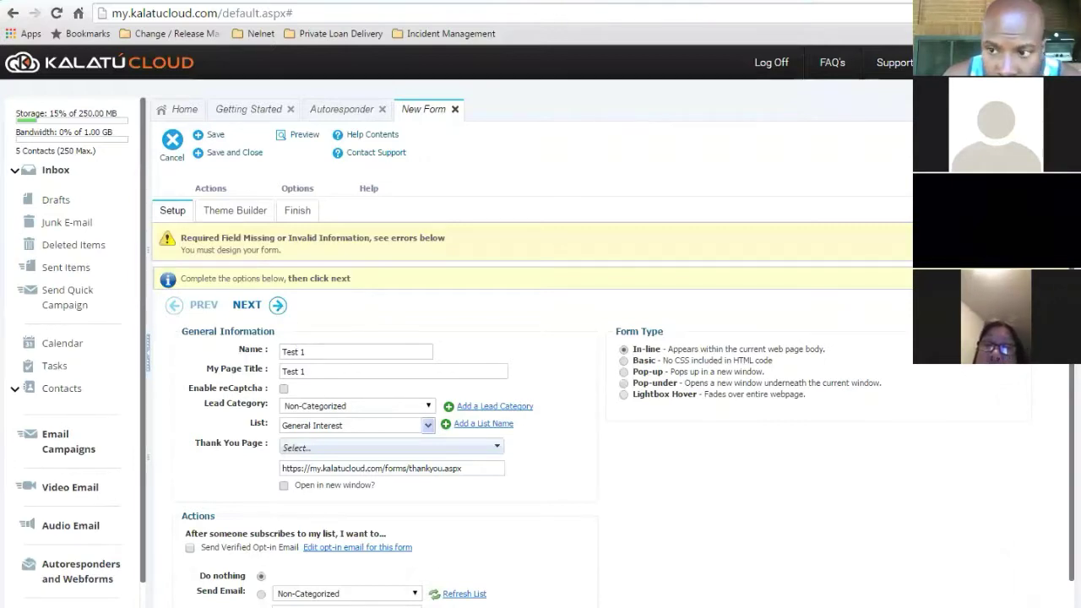
scroll(541, 437, "down", 1)
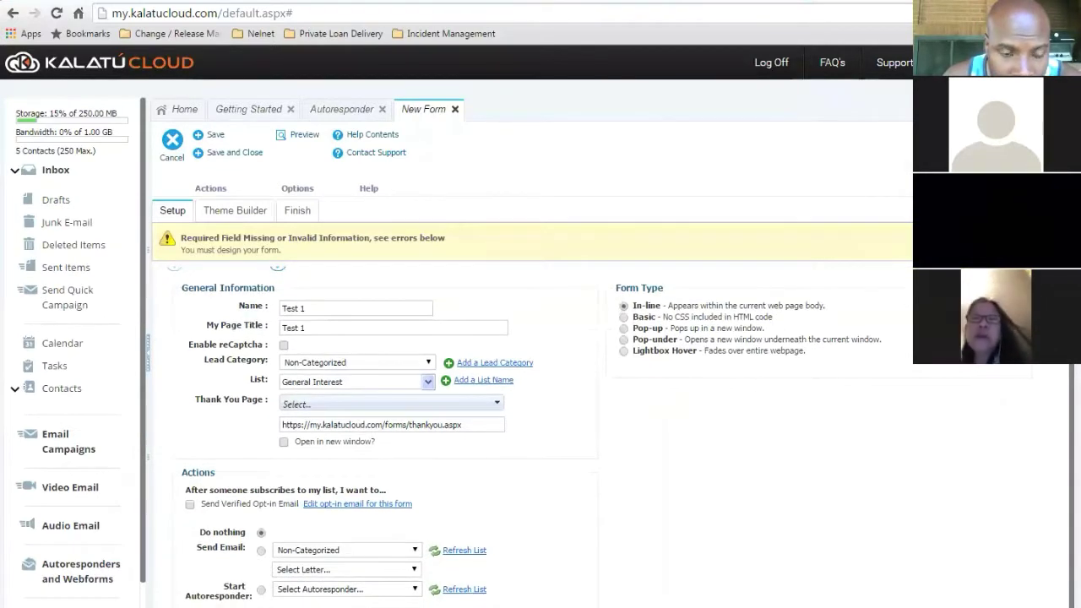
scroll(540, 437, "up", 1)
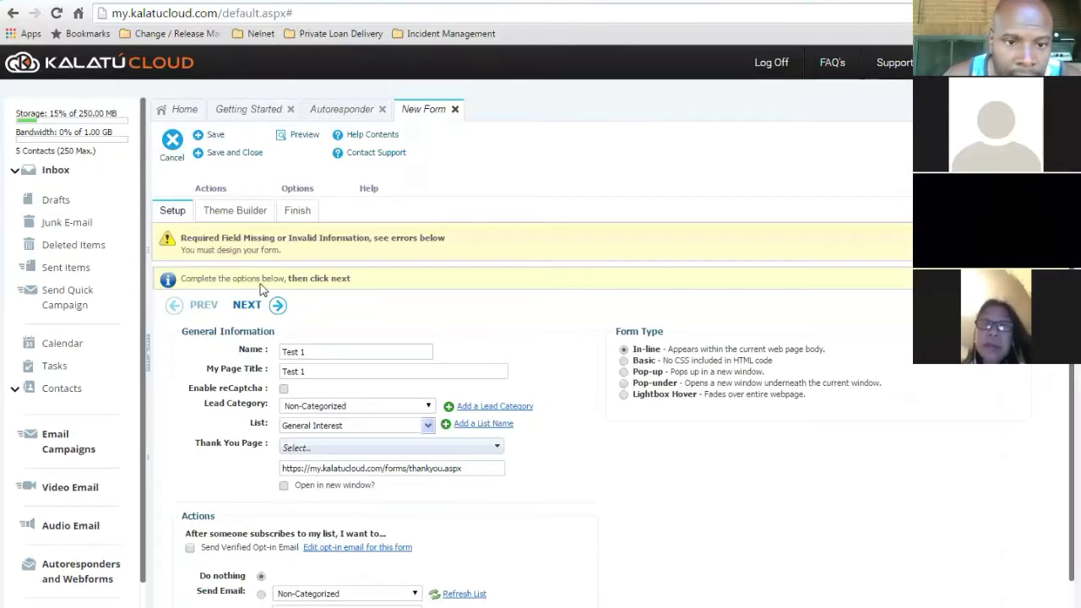
- In Theme Builder, change the heading 'Join Our Email List' to 'This is a test webform'
left_click(248, 305)
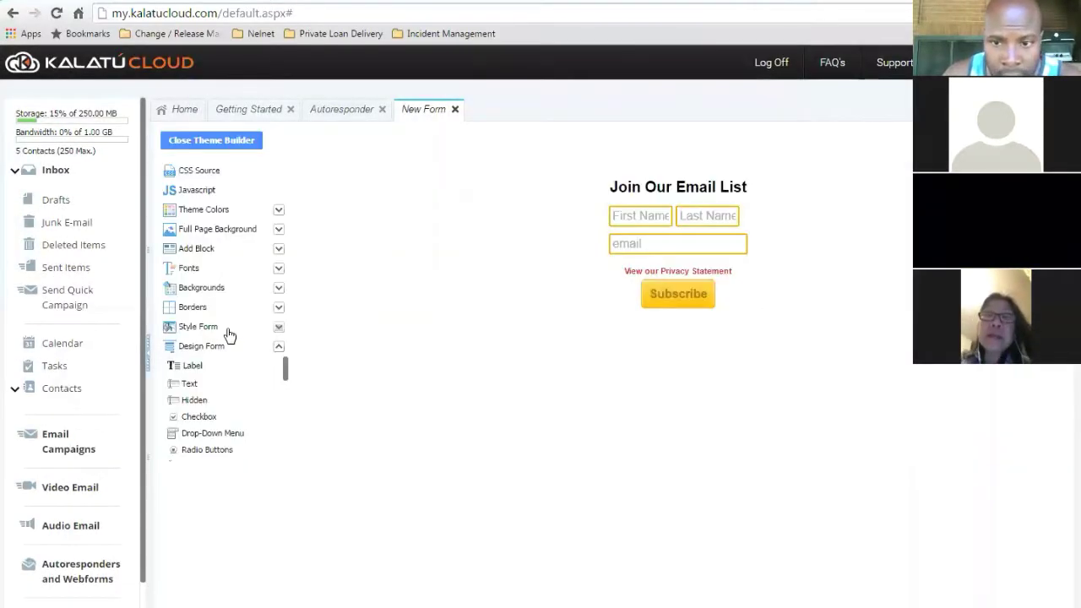
mouse_move(700, 190)
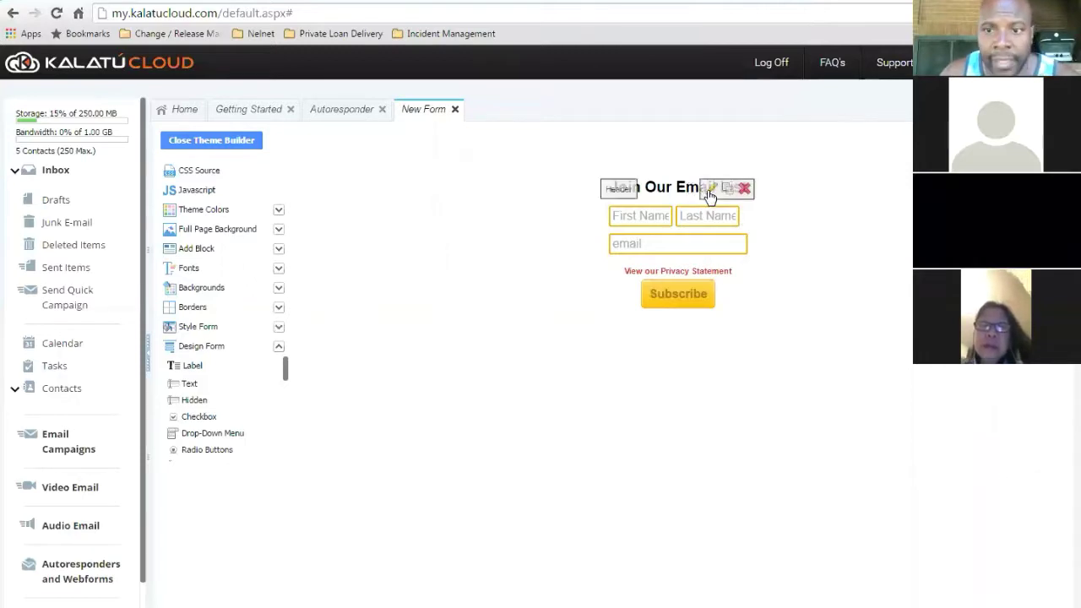
left_click(738, 183)
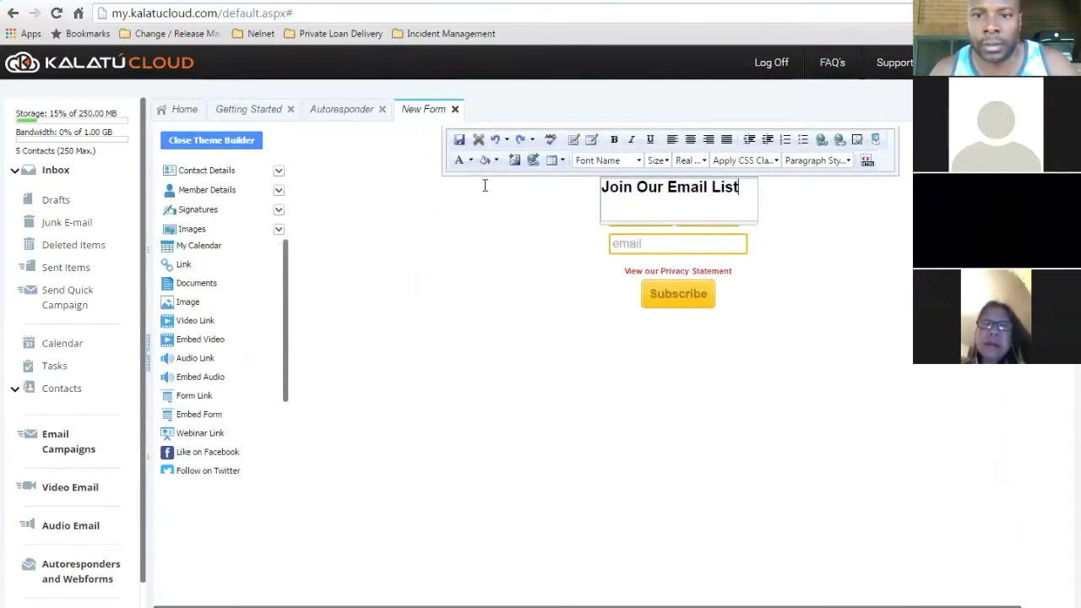
type("Ths")
key("BackSpace")
type("is is a ")
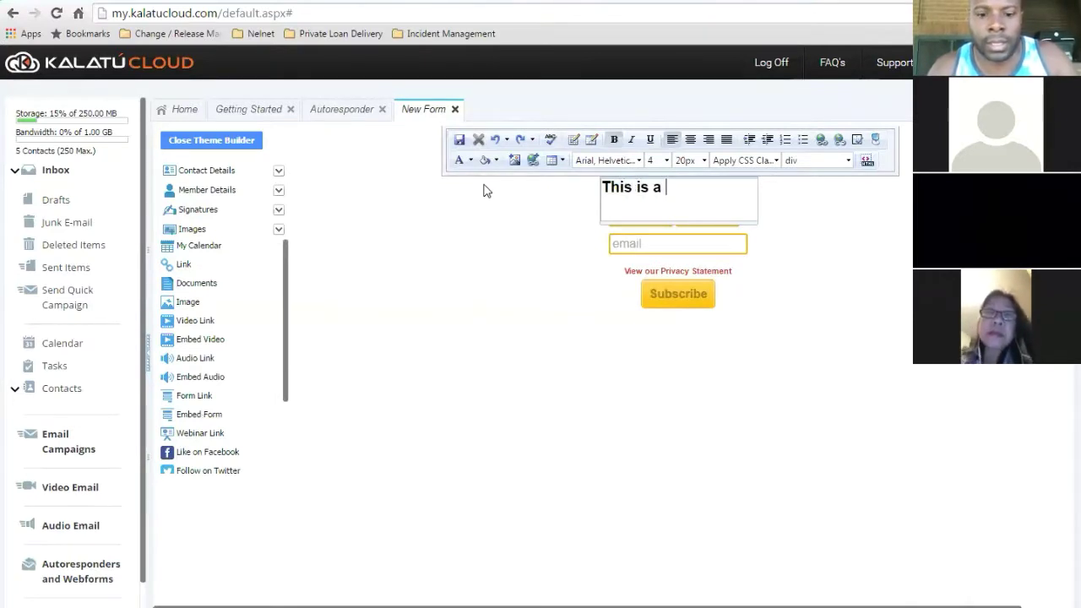
type("test ")
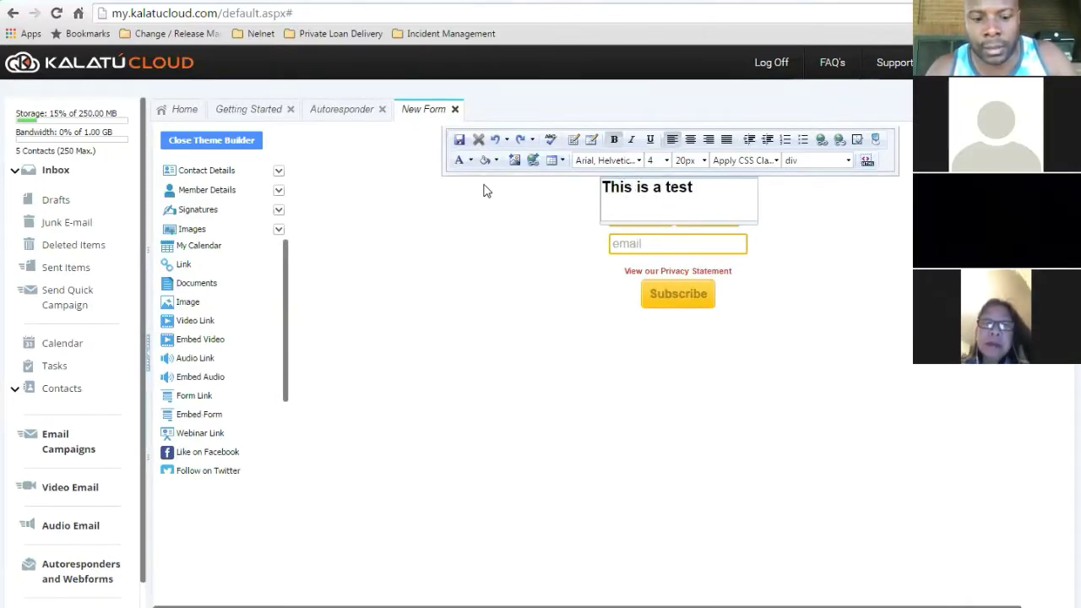
type("webform")
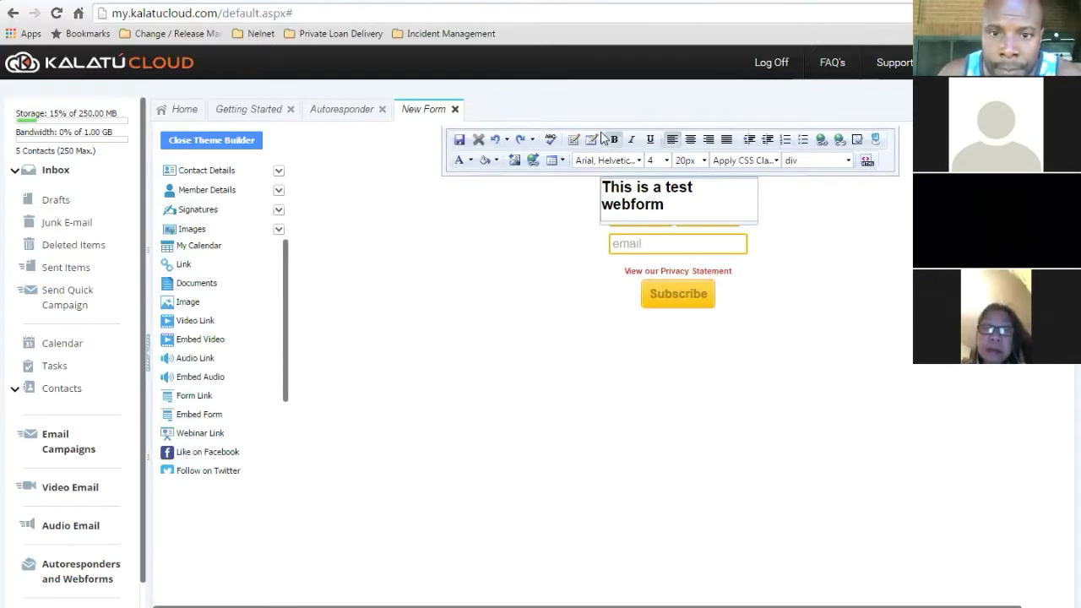
left_click(460, 141)
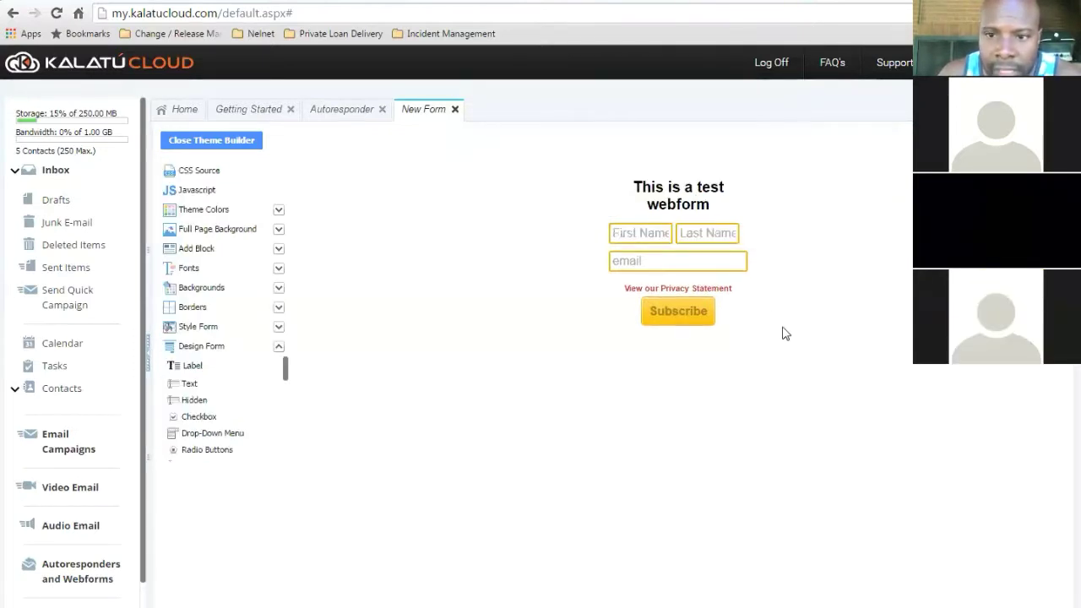
- Recheck the edited heading text, then close the Theme Builder
mouse_move(708, 201)
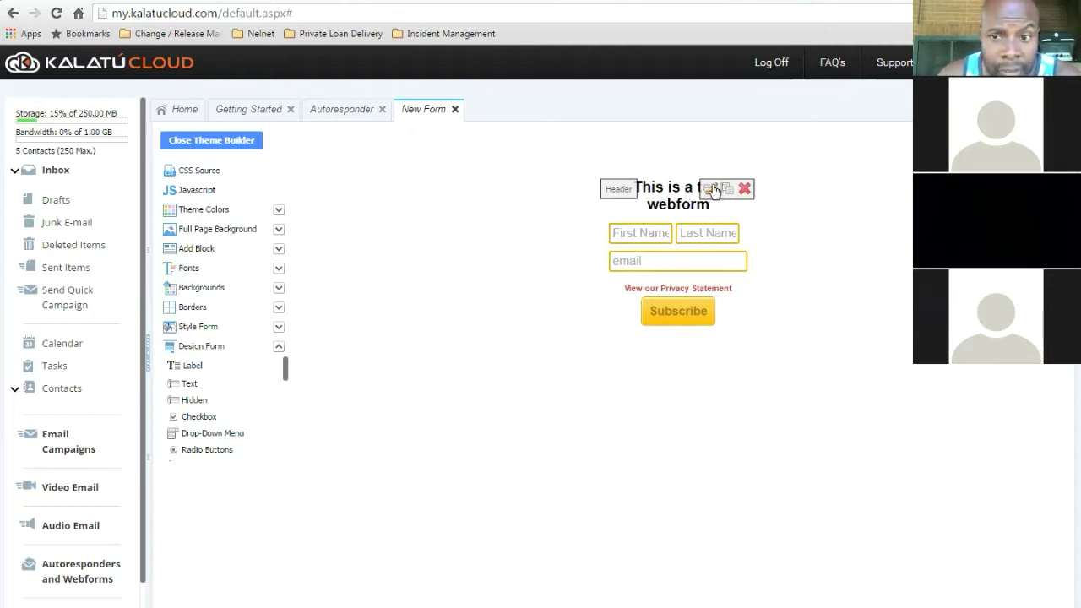
left_click(710, 188)
left_click_drag(677, 207, 581, 167)
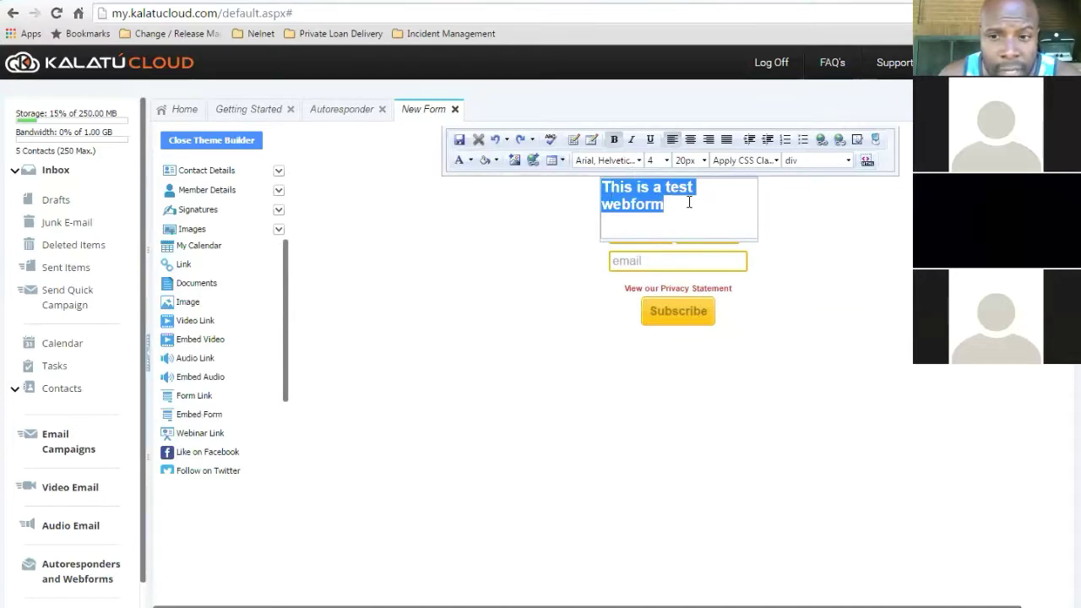
left_click(801, 230)
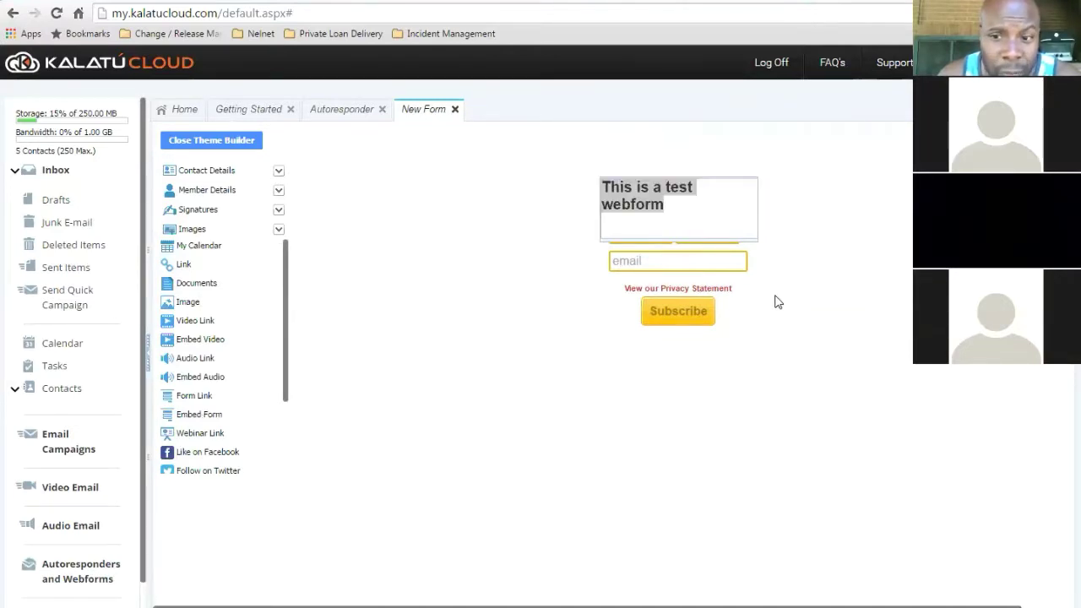
left_click(212, 141)
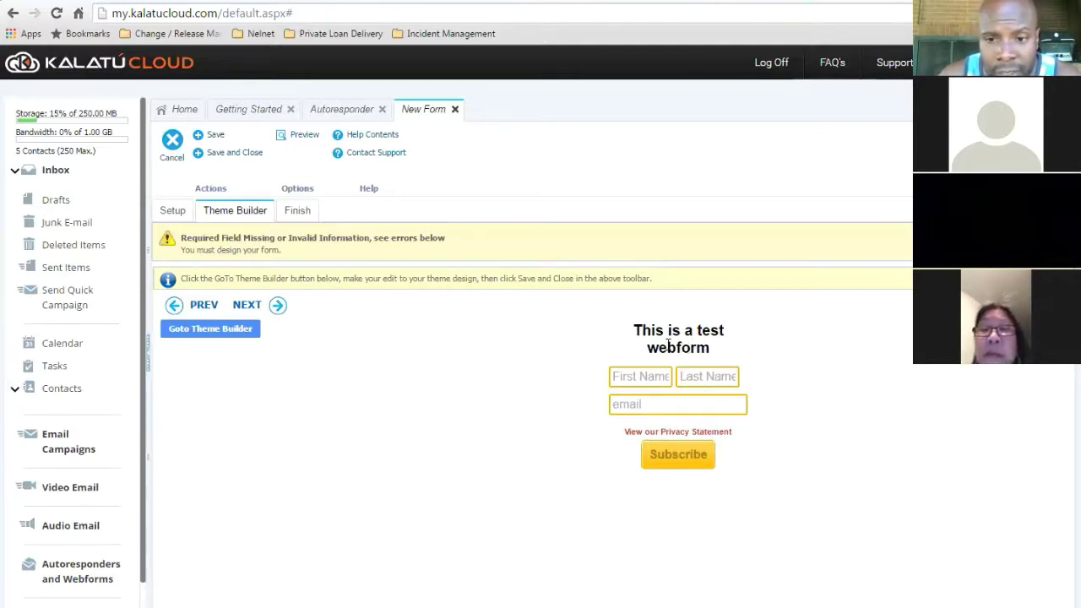
- Advance to Finish, select all the iframe embed code, and finish the Test 1 form
left_click(248, 306)
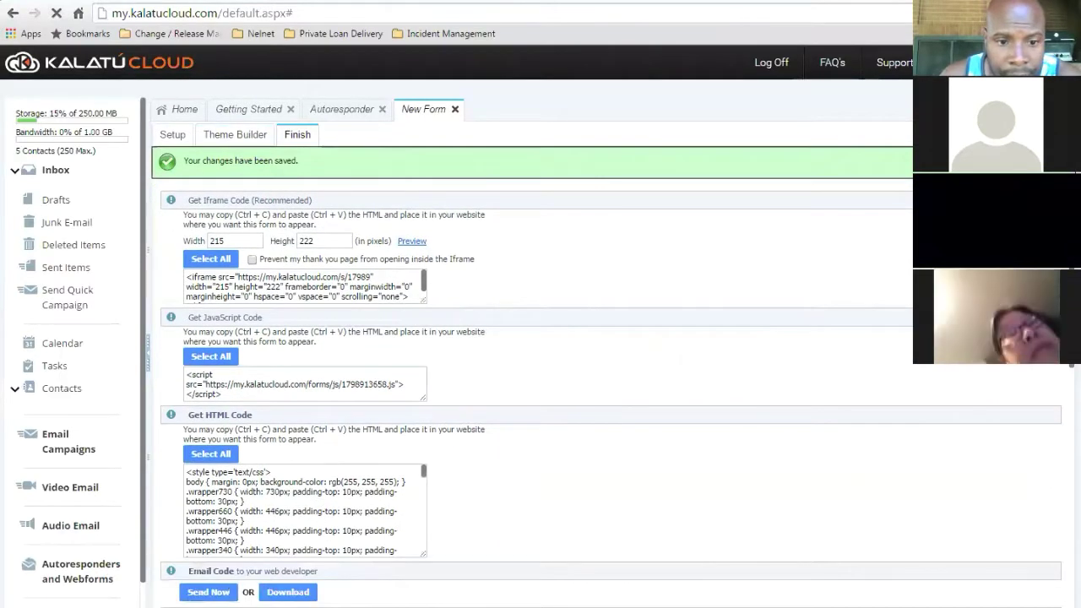
scroll(1058, 418, "down", 5)
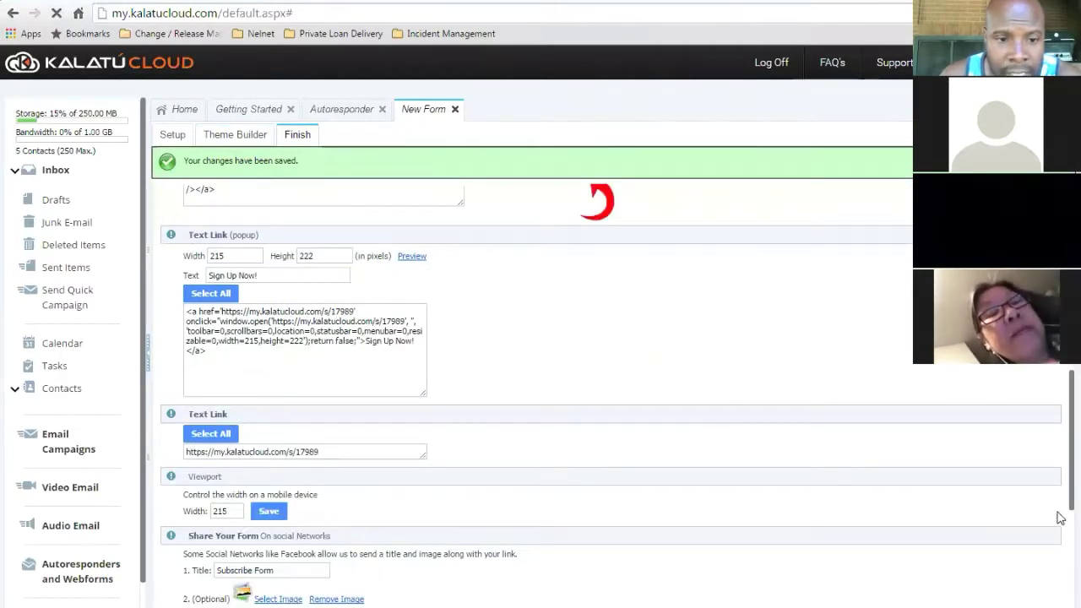
scroll(1056, 465, "down", 5)
scroll(1057, 338, "up", 8)
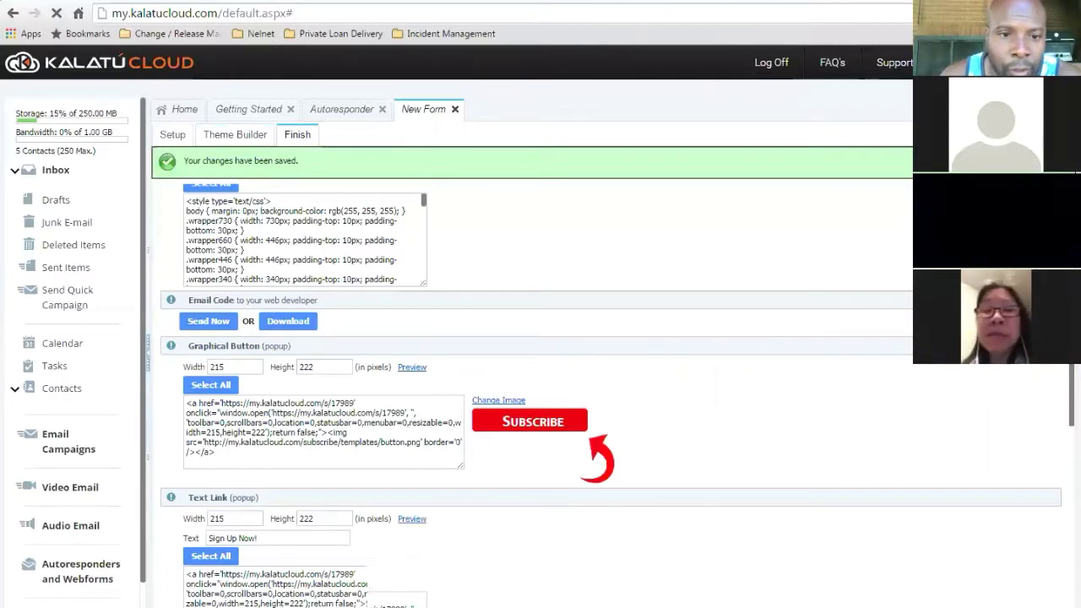
scroll(611, 346, "up", 4)
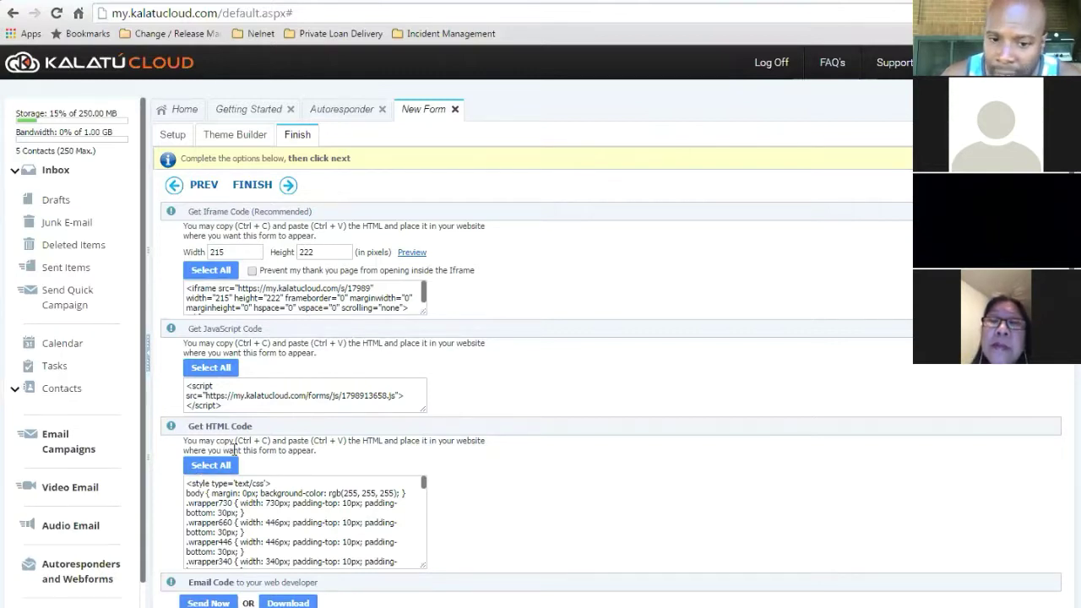
left_click(211, 270)
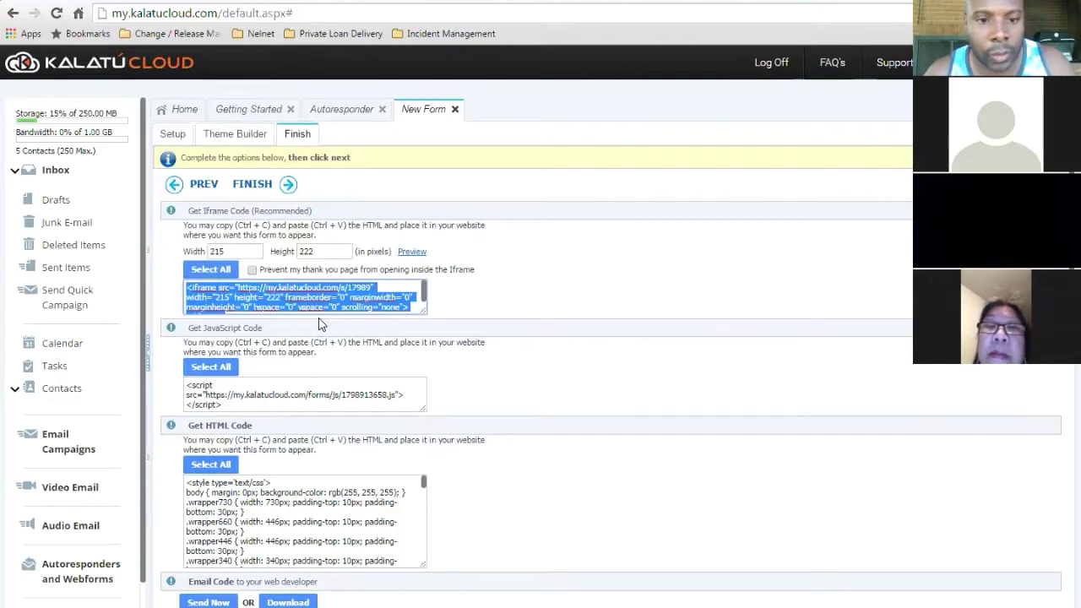
left_click(248, 185)
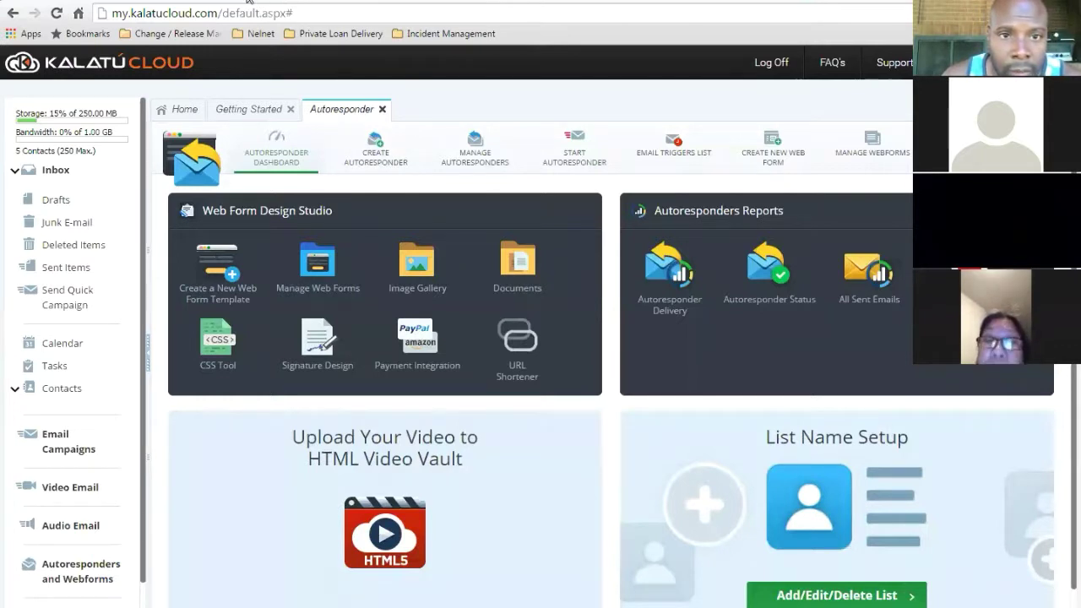
- Return to the Cherry Hill Academy customizer via Theme Settings and open its Widgets panel
key("ctrl+Tab")
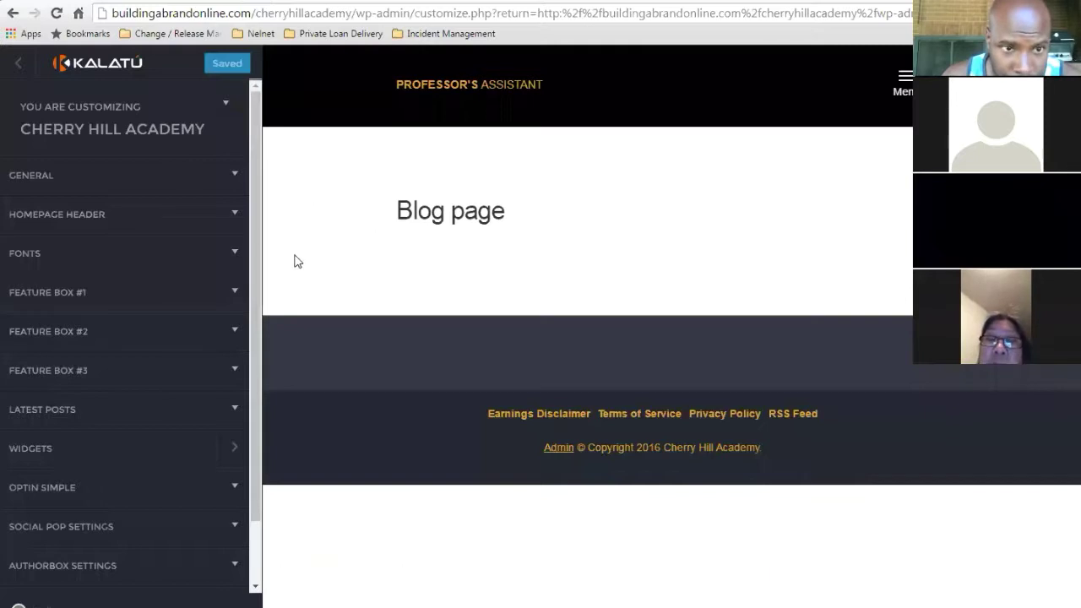
left_click(19, 68)
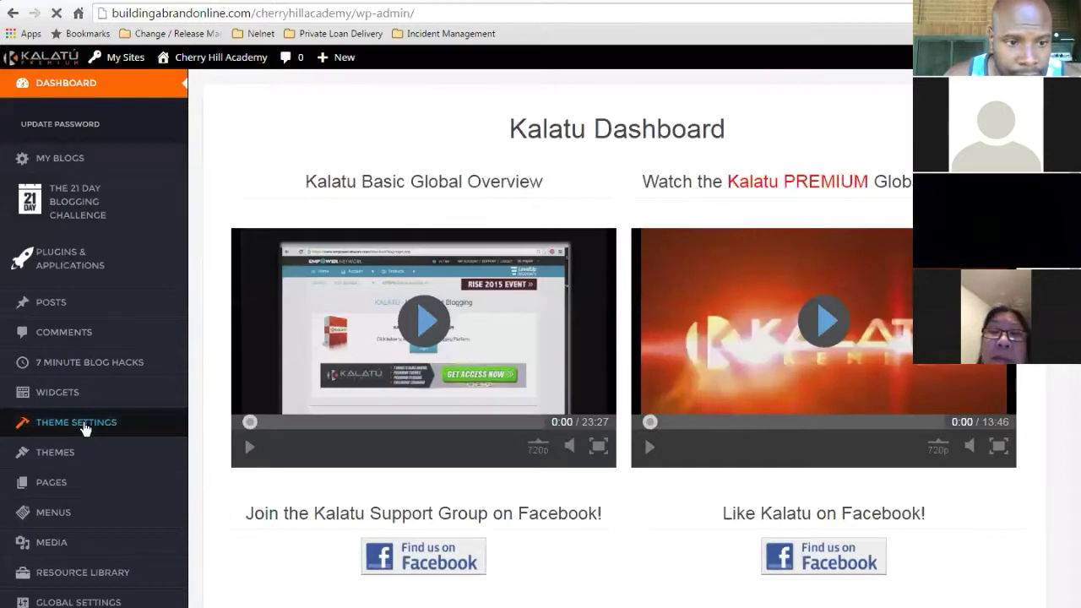
left_click(85, 429)
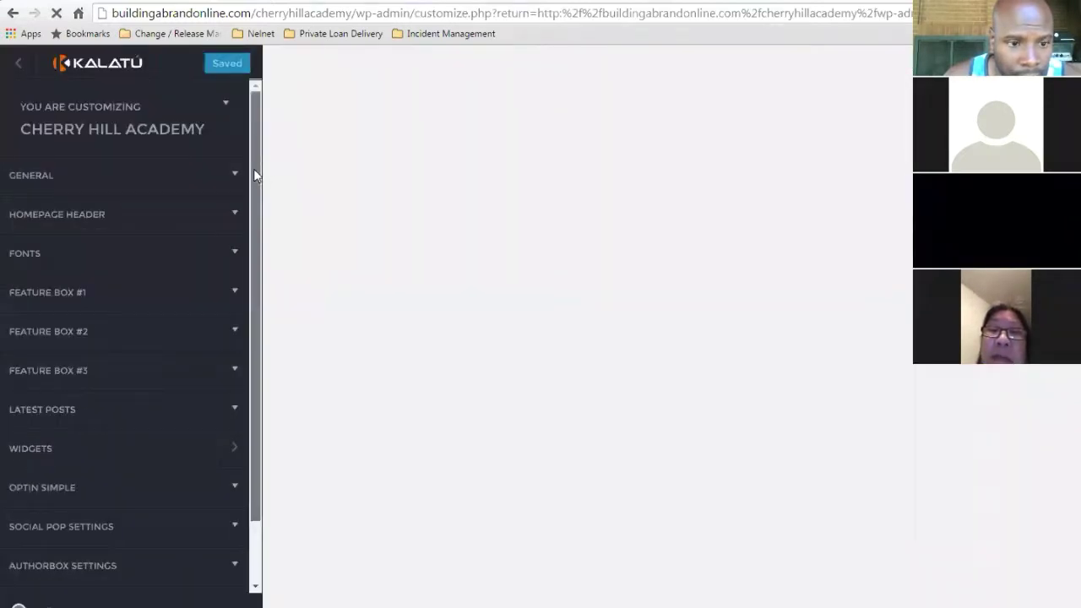
scroll(254, 175, "down", 2)
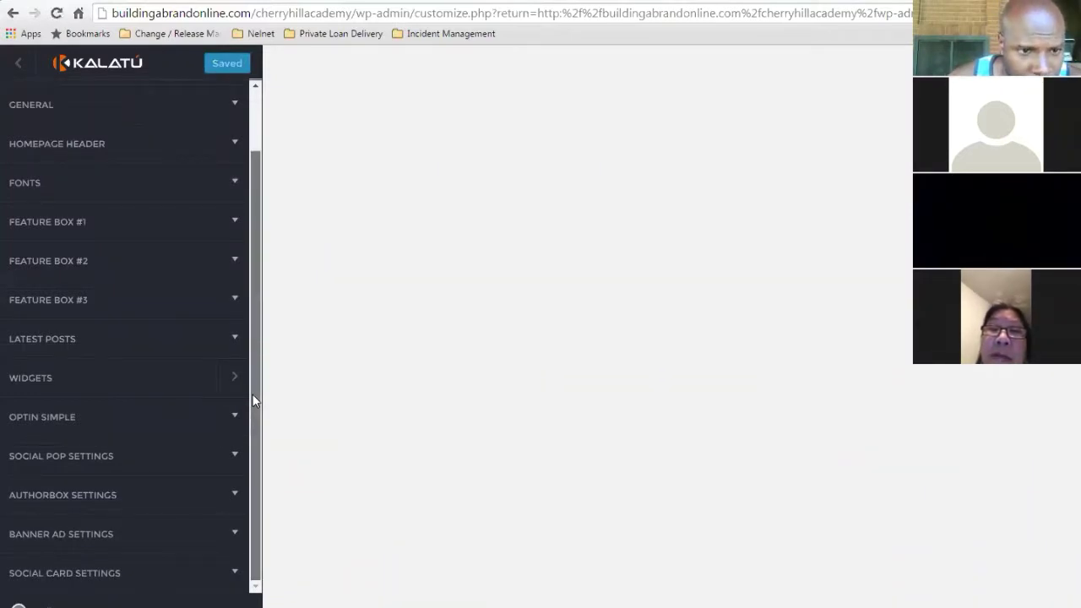
left_click(116, 384)
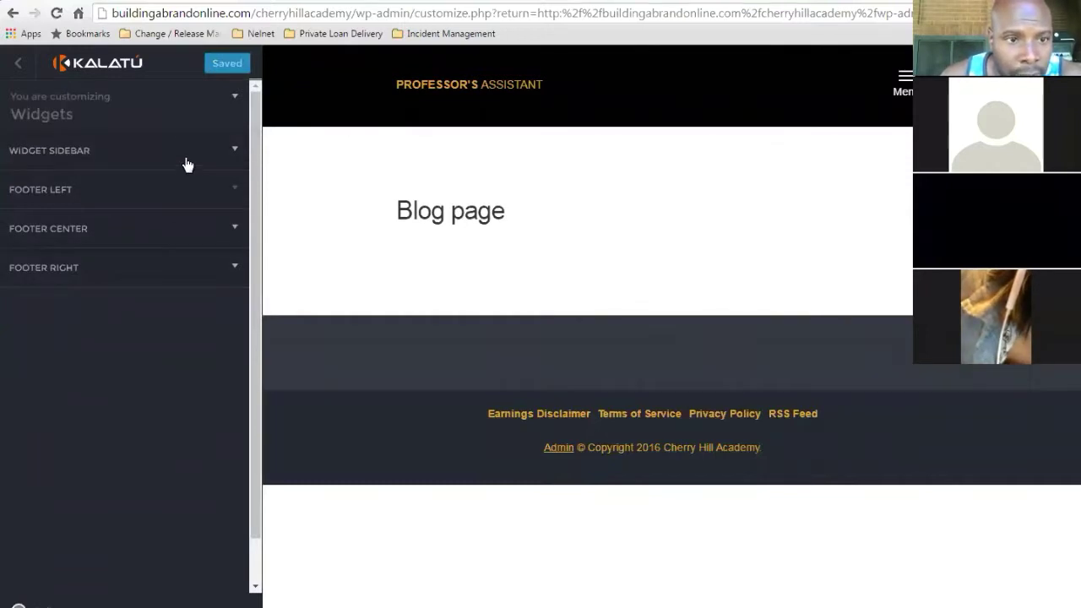
- Add a Text widget to the Widget Sidebar and place the cursor in its empty content box
left_click(236, 162)
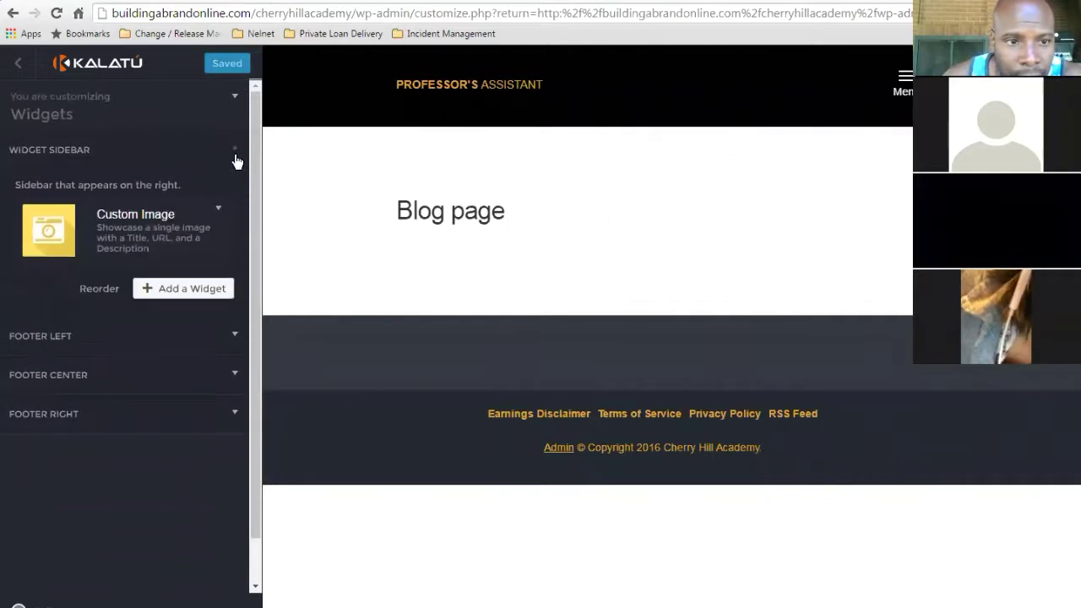
left_click(193, 291)
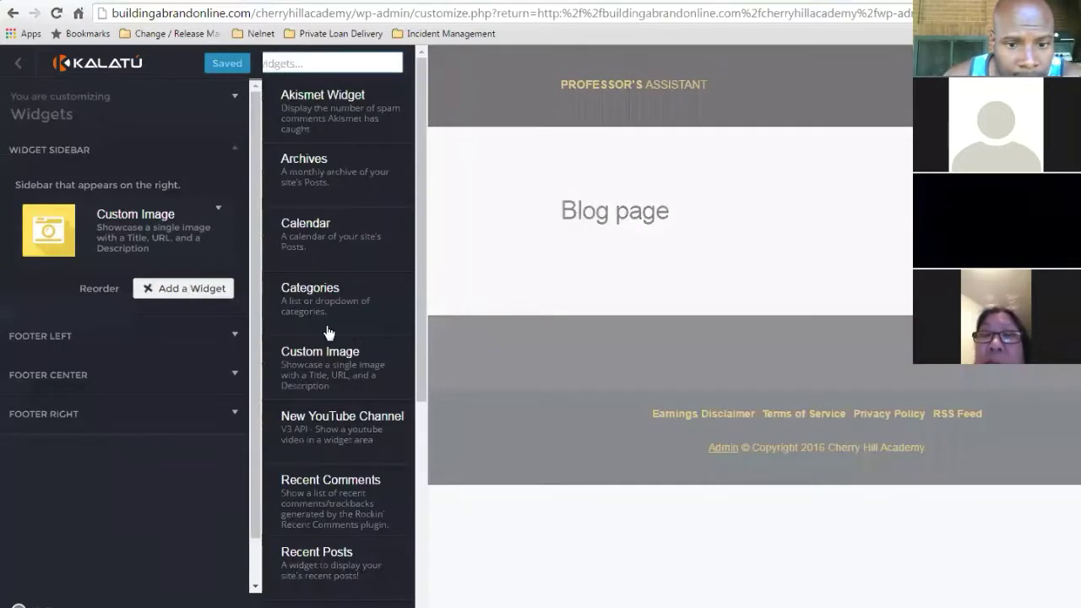
scroll(484, 397, "down", 5)
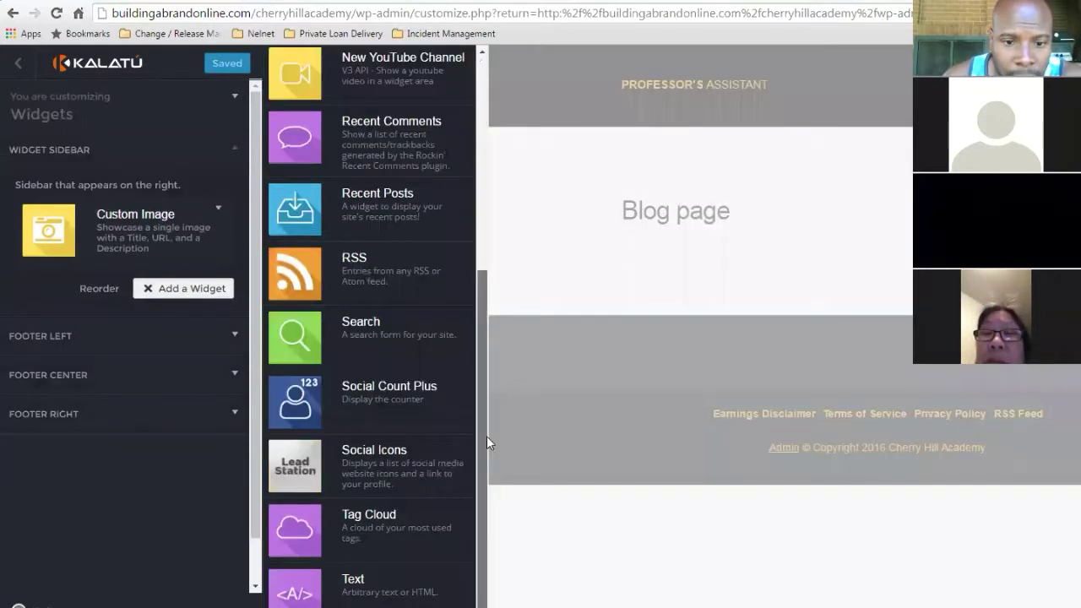
left_click(344, 591)
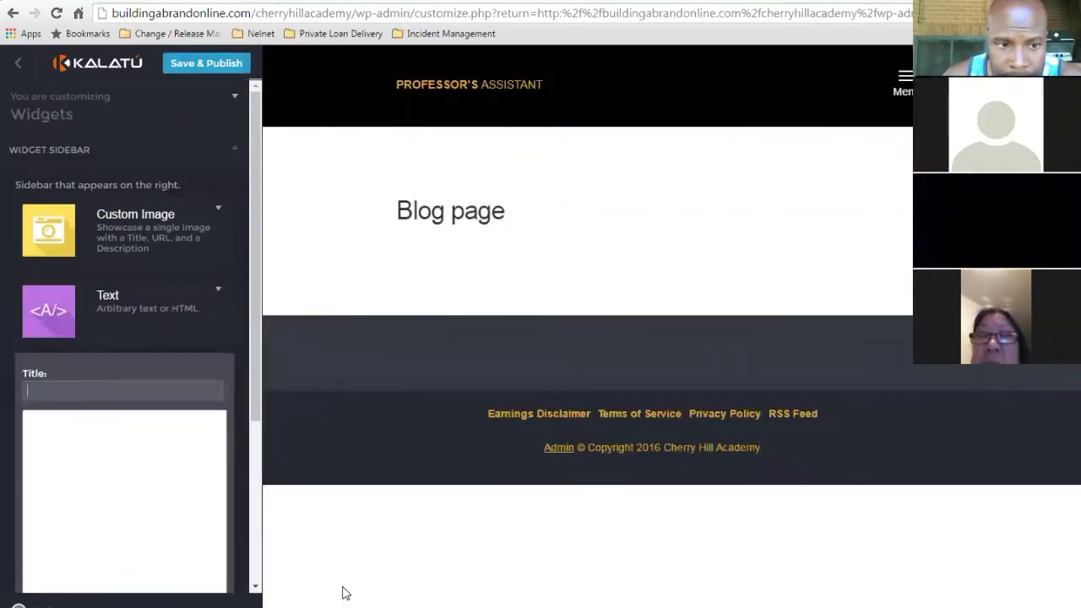
left_click(103, 473)
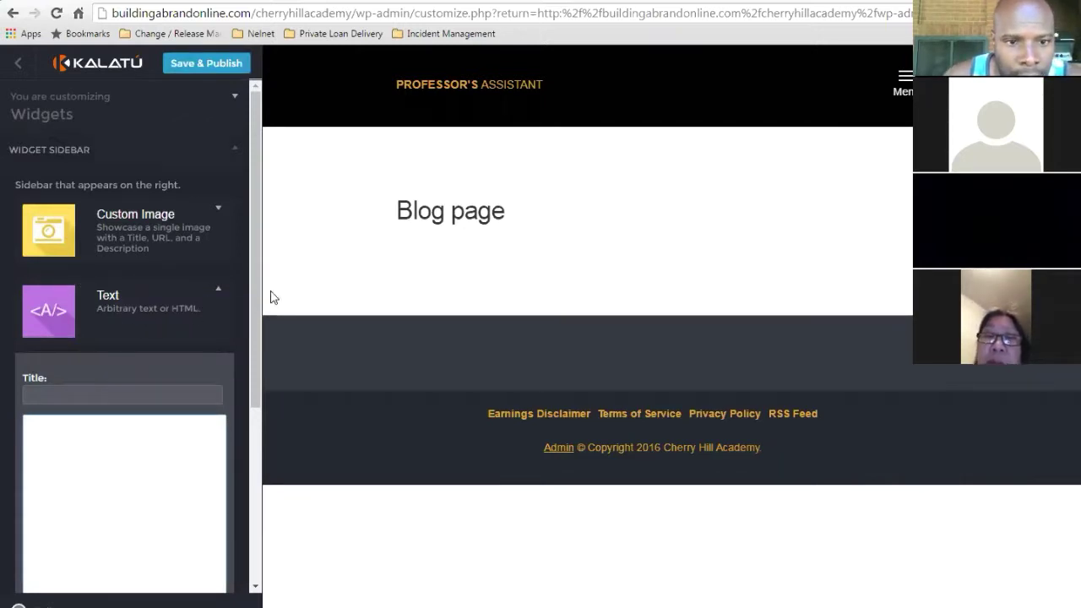
left_click_drag(251, 287, 256, 373)
left_click(145, 319)
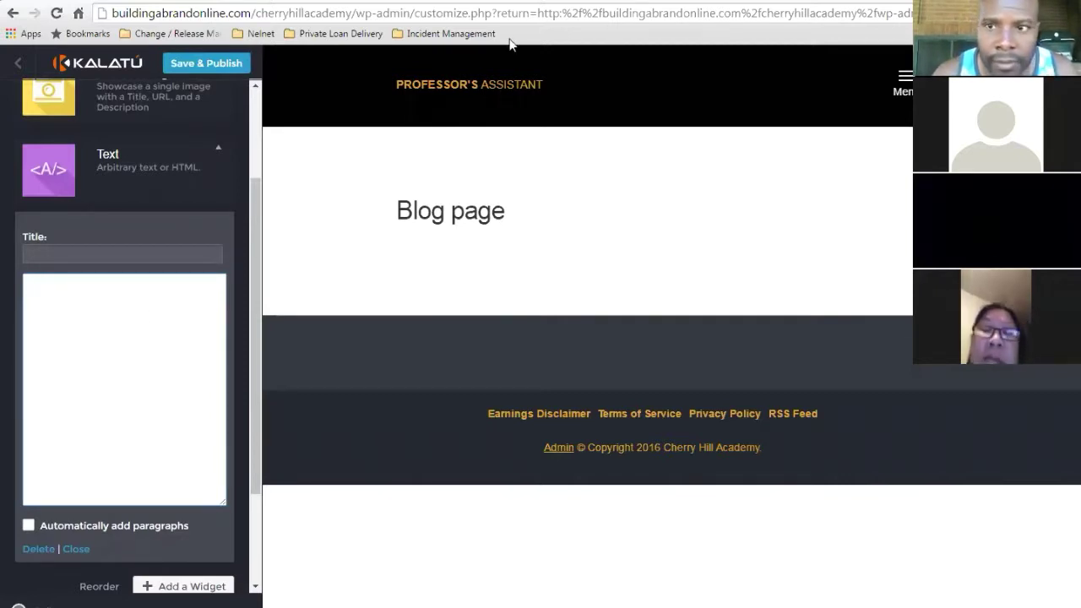
- Open the Test 1 web form for editing and advance it toward the Finish step's HTML code
left_click(380, 1)
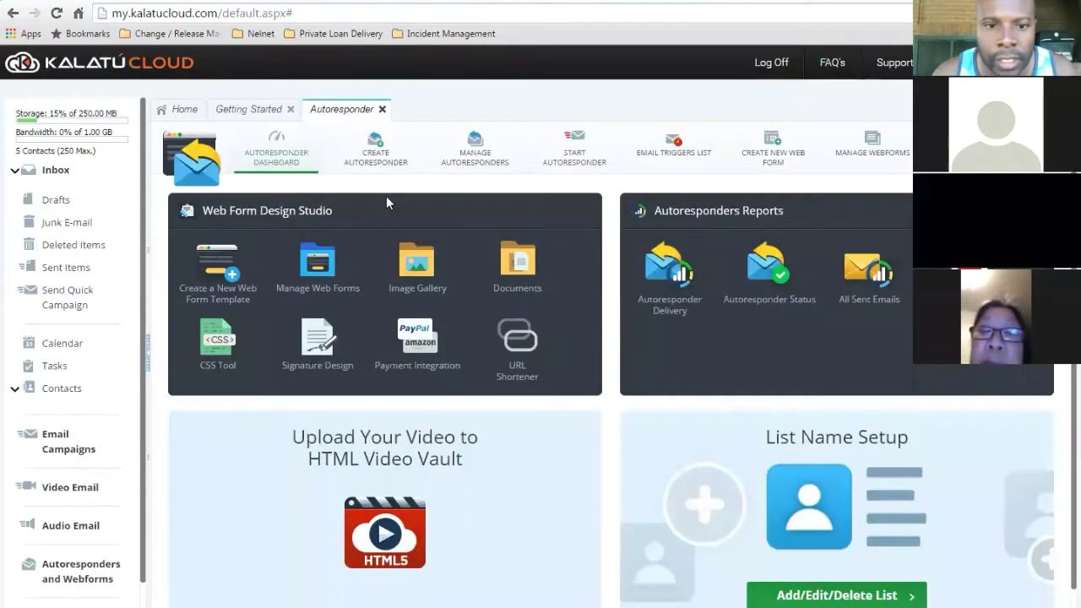
left_click(318, 272)
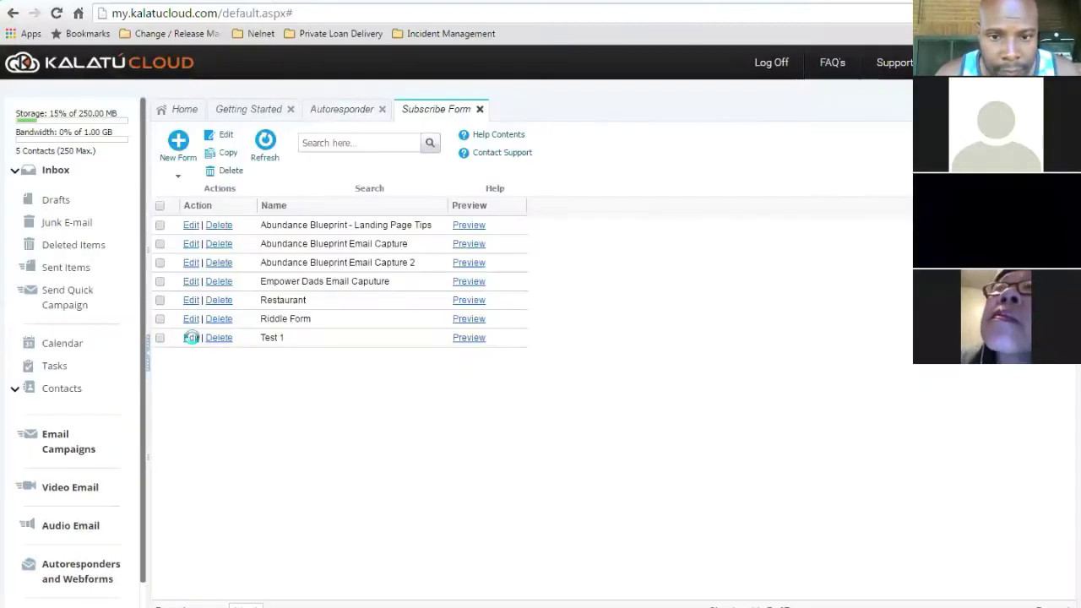
left_click(192, 337)
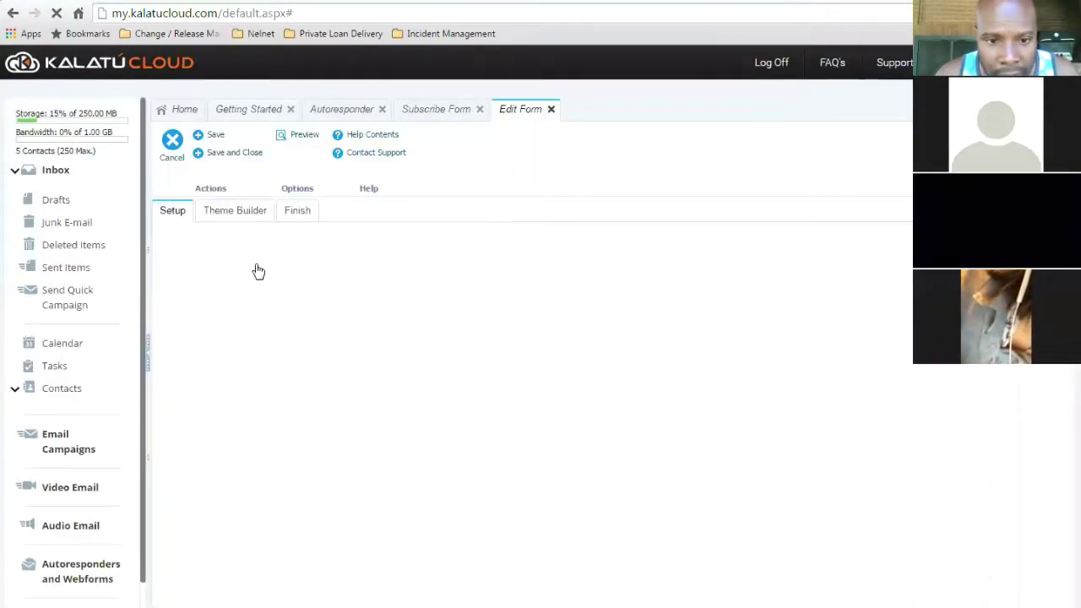
left_click(246, 261)
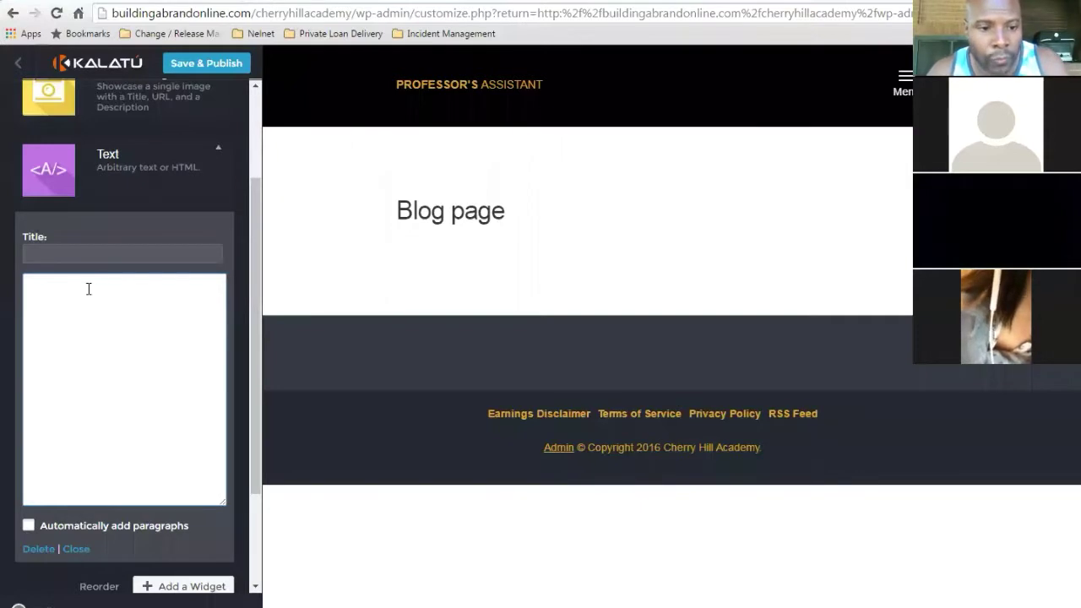
- Paste the form HTML into the sidebar Text widget, close it, and Save & Publish
key("ctrl+v")
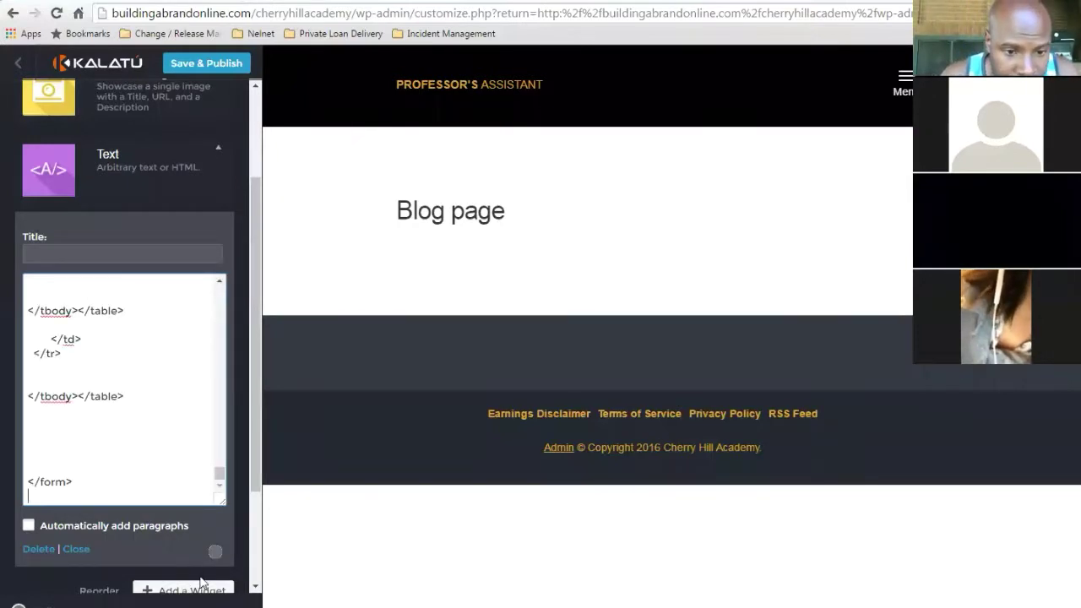
scroll(258, 515, "down", 1)
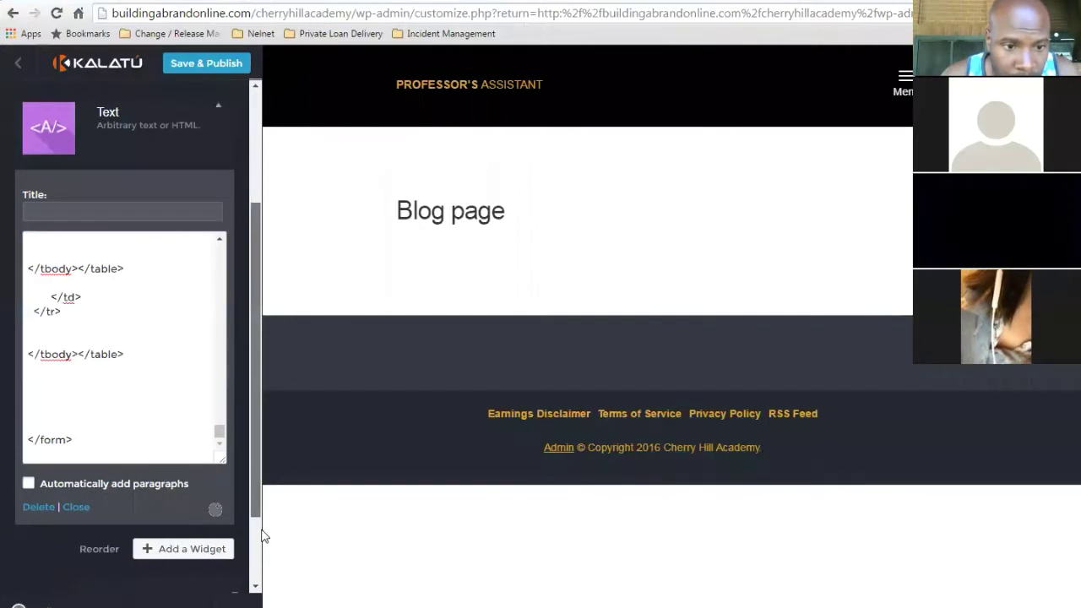
scroll(82, 413, "down", 2)
left_click(79, 409)
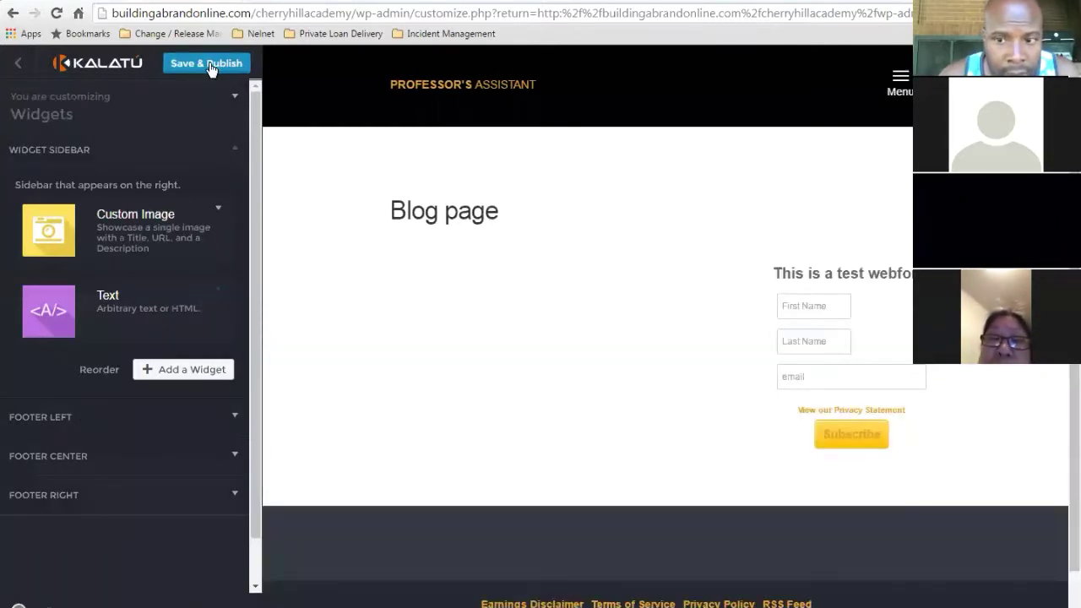
left_click(210, 68)
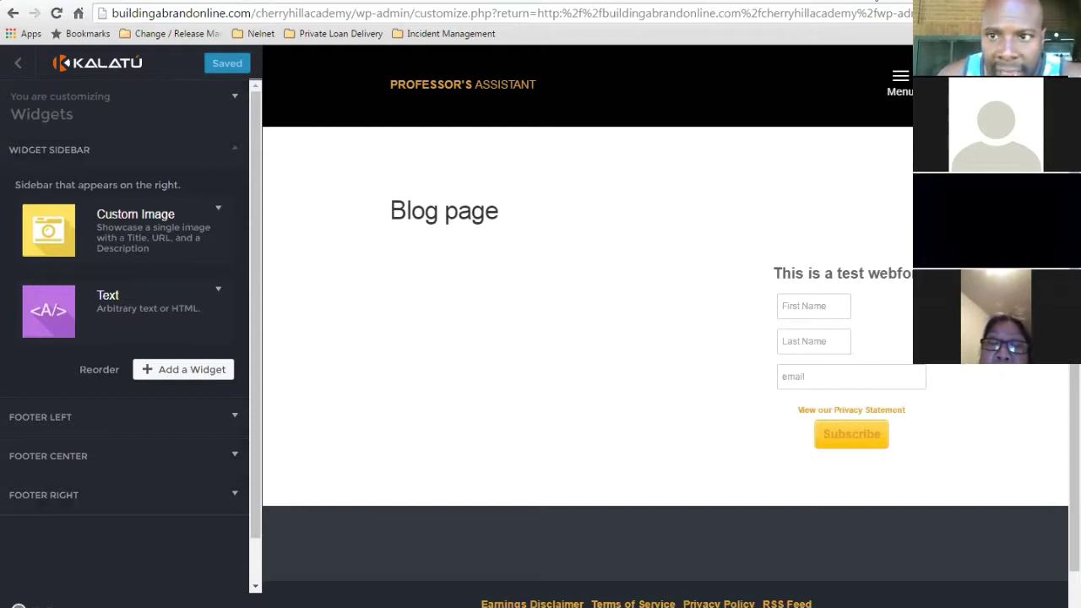
left_click(875, 1)
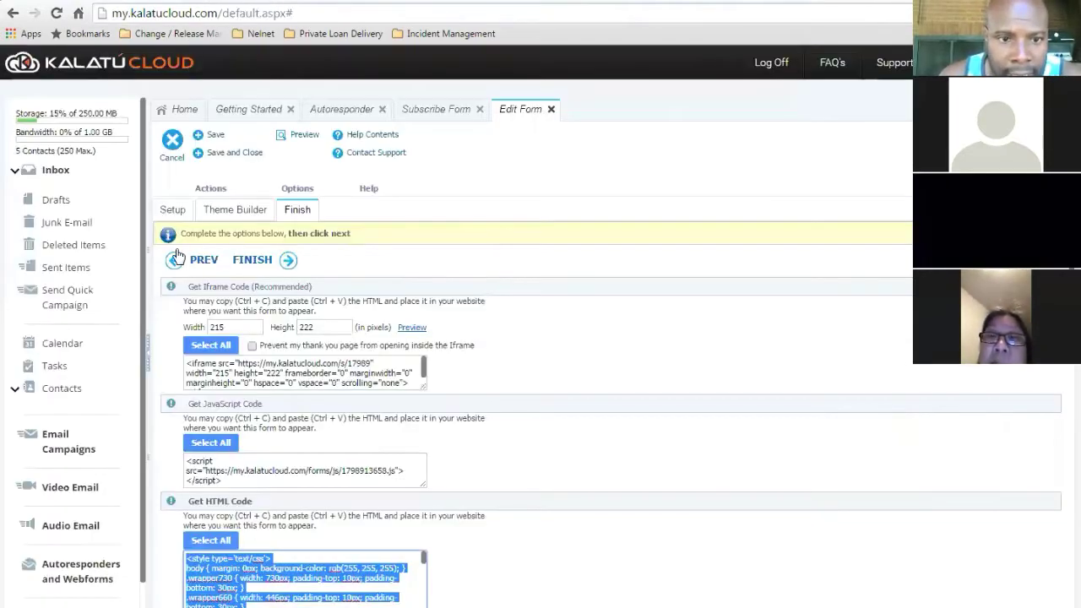
- Finish the Test 1 form editor and go back to the Autoresponder dashboard
left_click(256, 261)
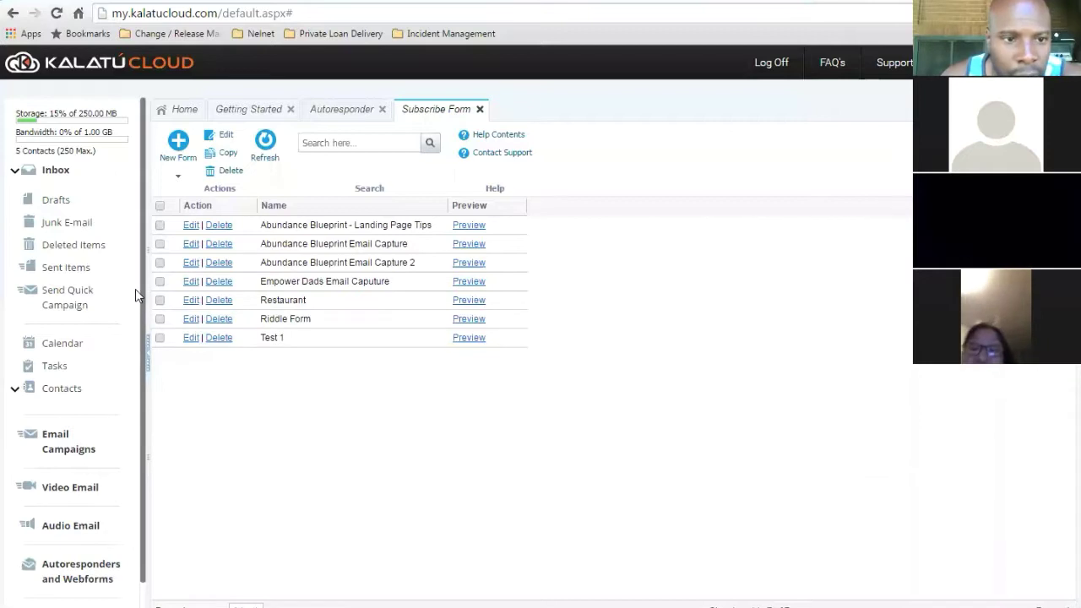
left_click(330, 112)
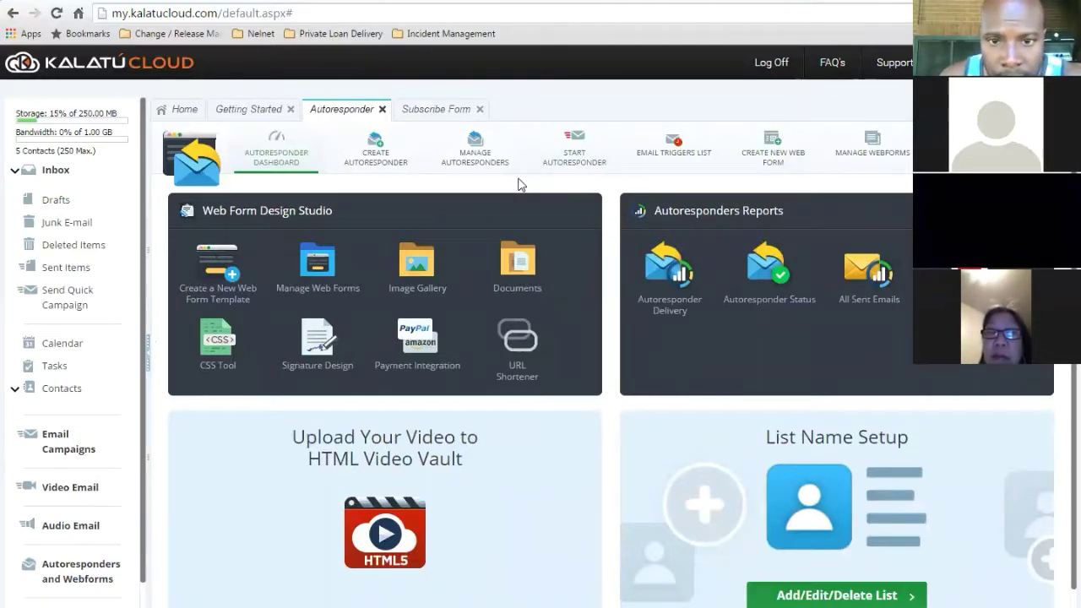
- Start a new autoresponder from the Manage Autoresponders list
left_click(475, 145)
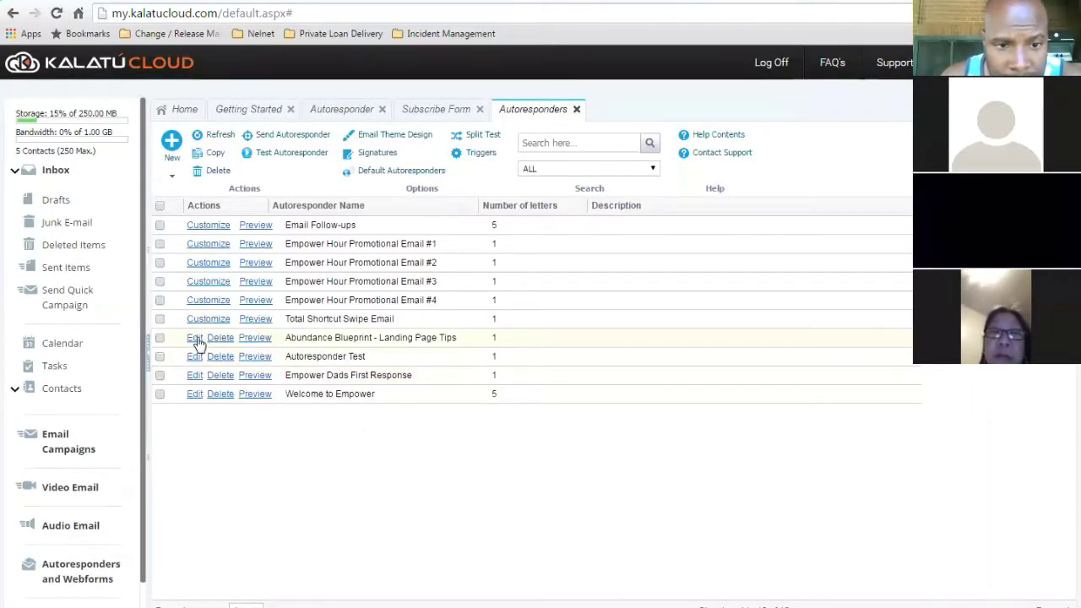
left_click(172, 142)
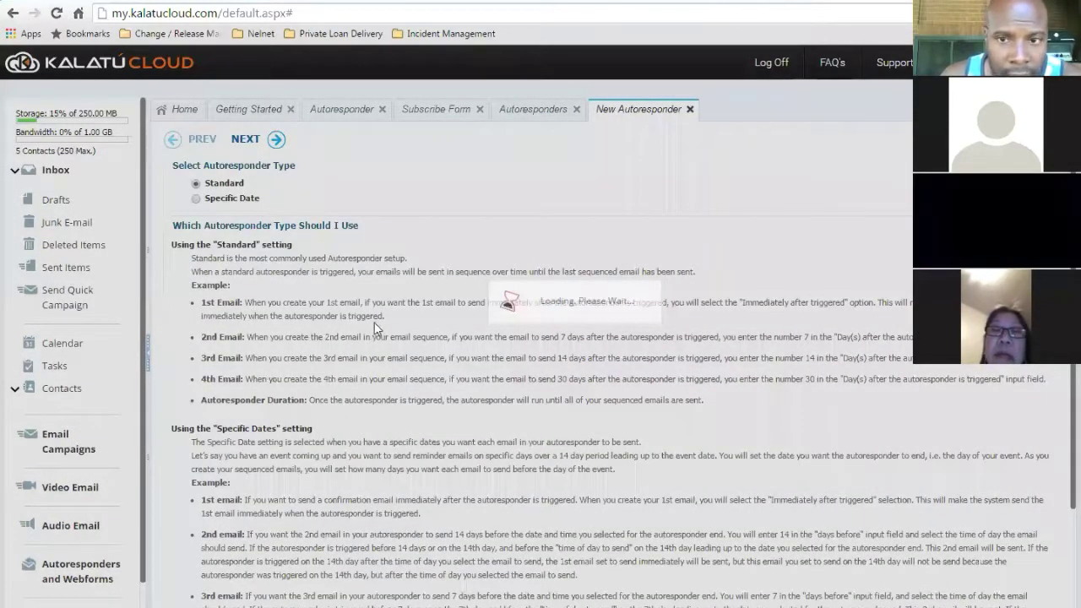
- Keep the Standard type and enter Test 1 as the autoresponder's name and display name
left_click(269, 140)
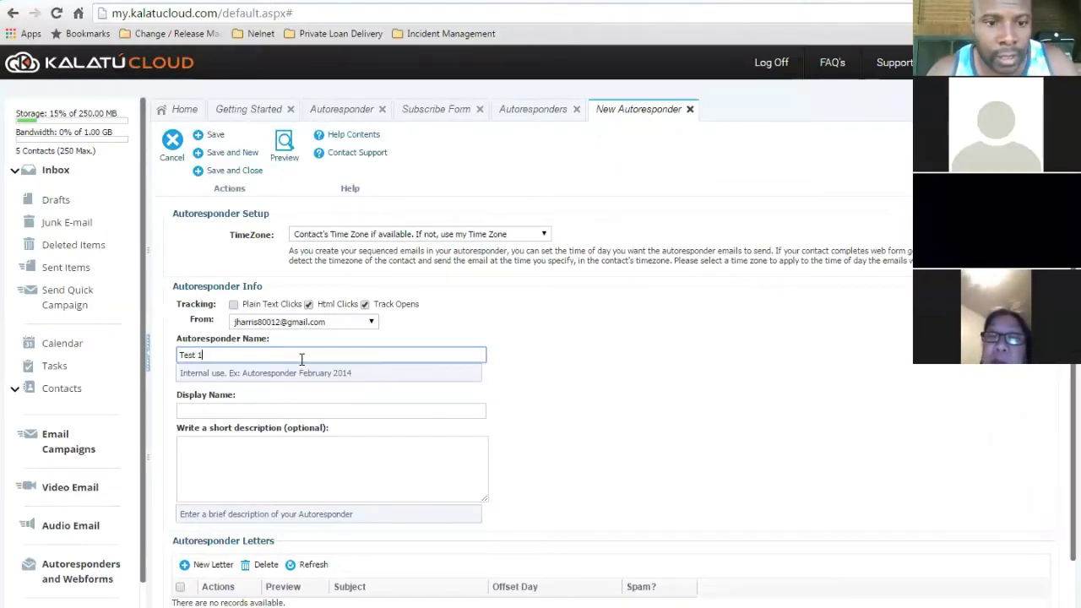
left_click(281, 408)
type("Test 1")
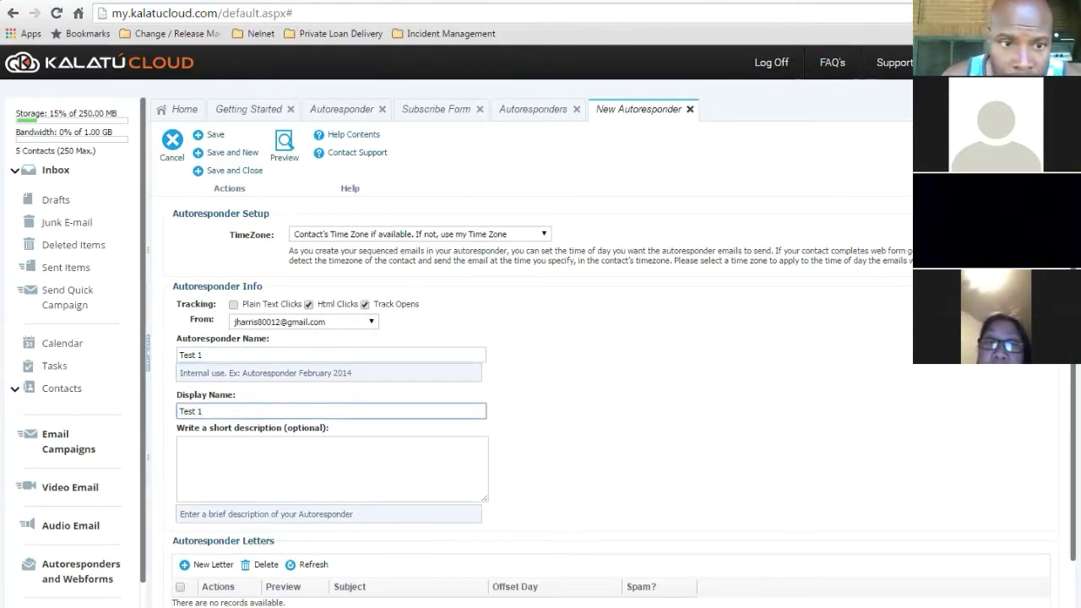
scroll(746, 381, "down", 1)
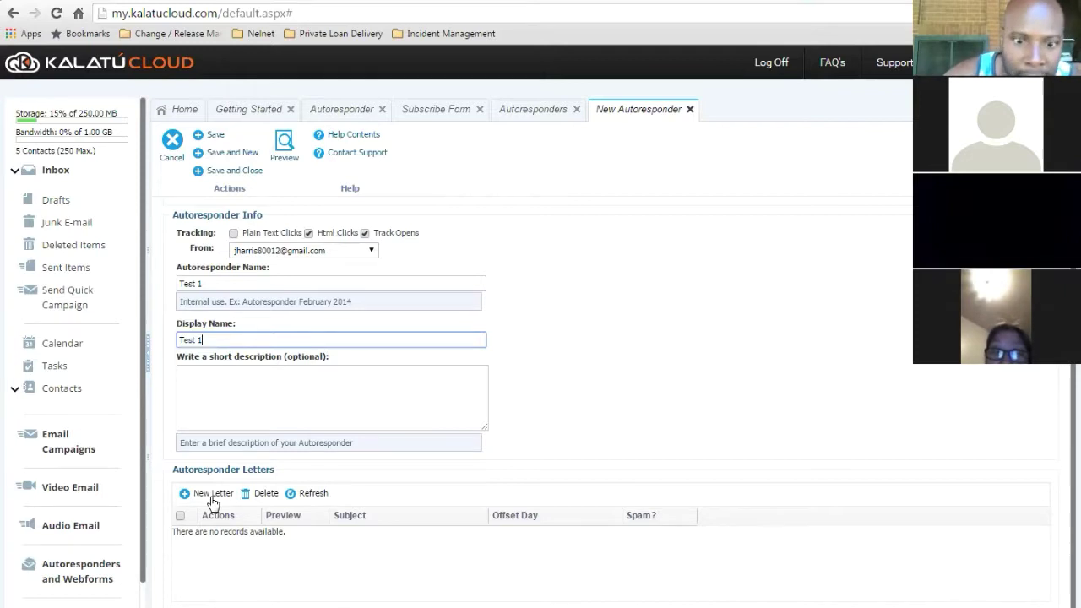
- Save the Test 1 autoresponder and begin adding its first letter
left_click(210, 500)
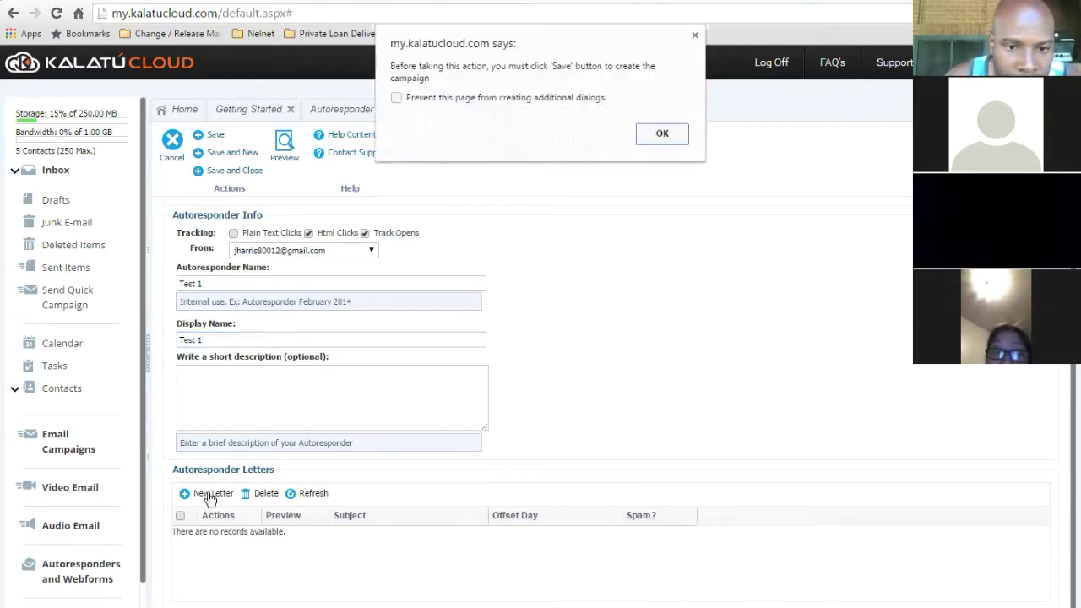
left_click(662, 135)
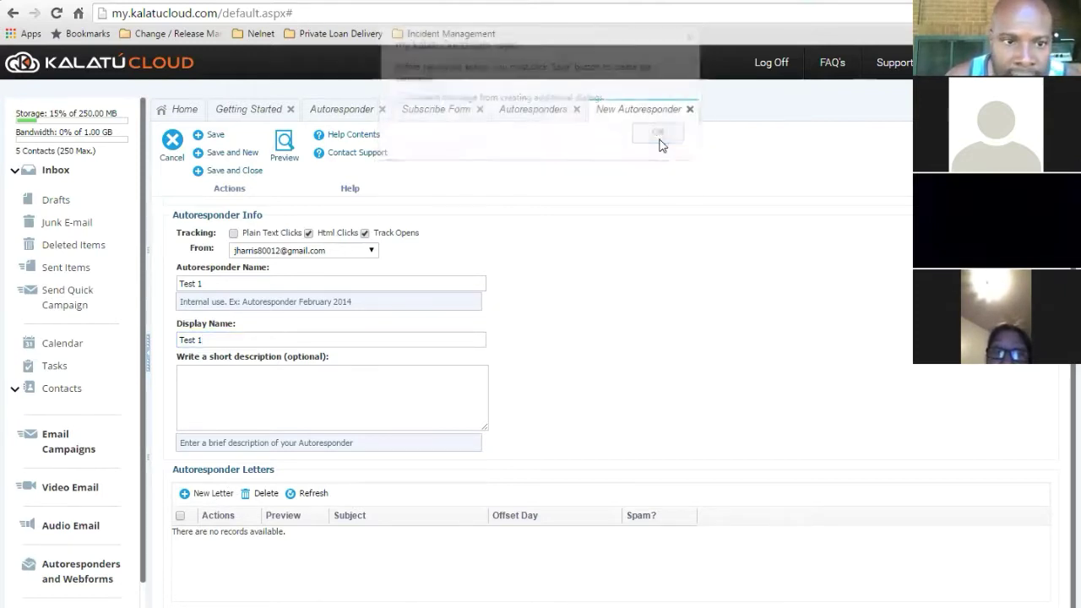
left_click(207, 134)
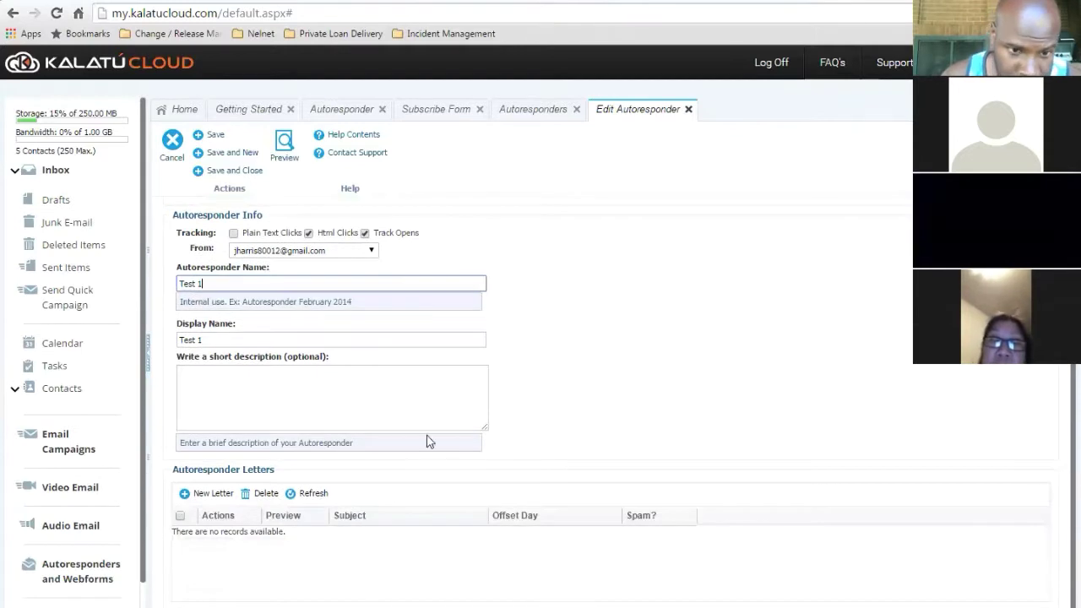
left_click(218, 497)
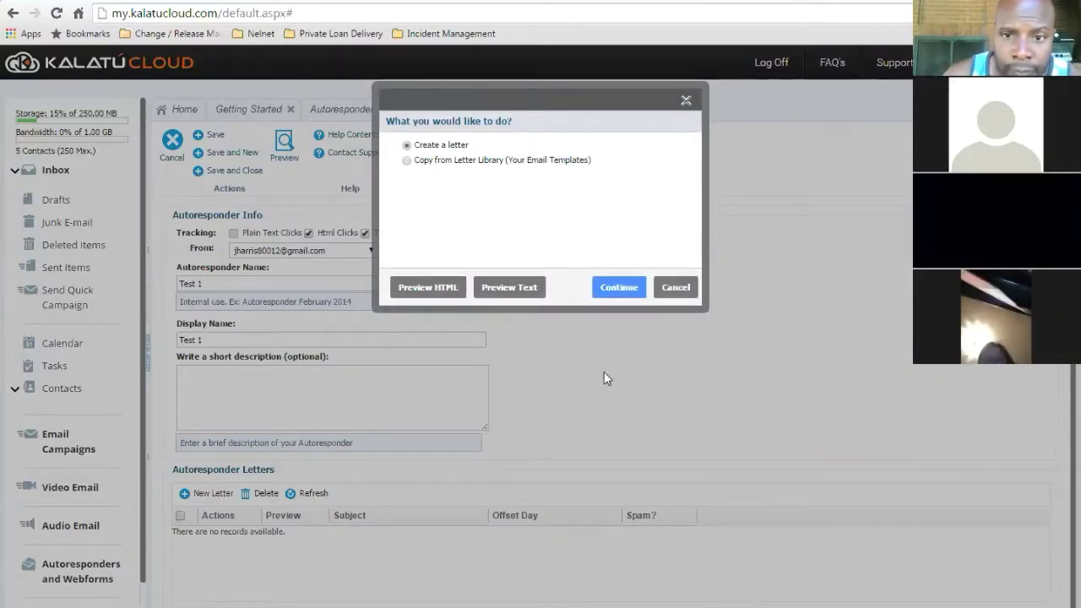
- Create a Basic Templates letter with subject 'Test Letter 1' and continue to its HTML version
left_click(620, 288)
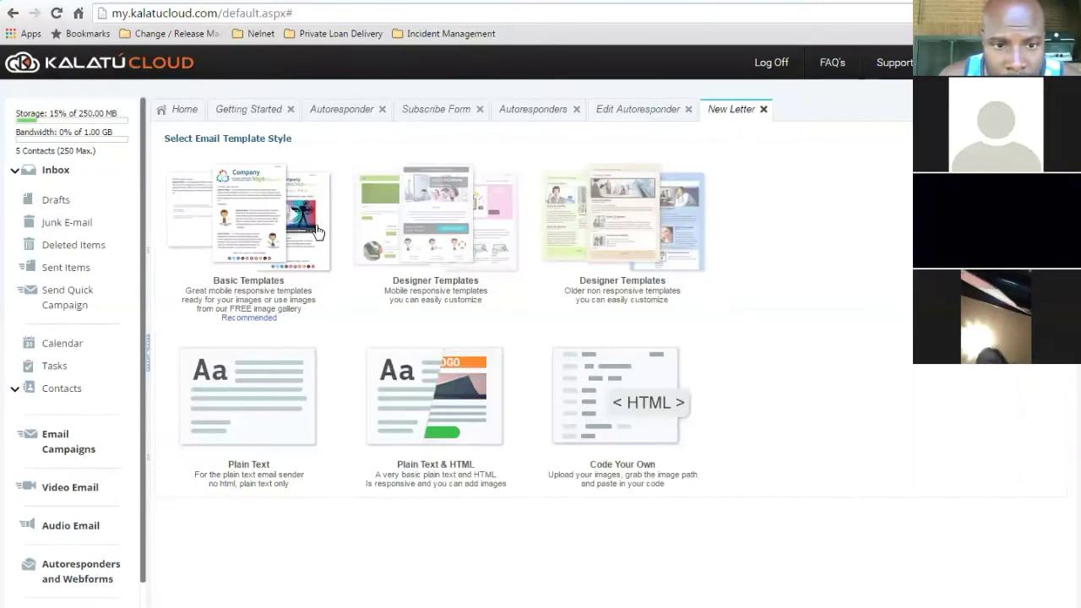
left_click(262, 240)
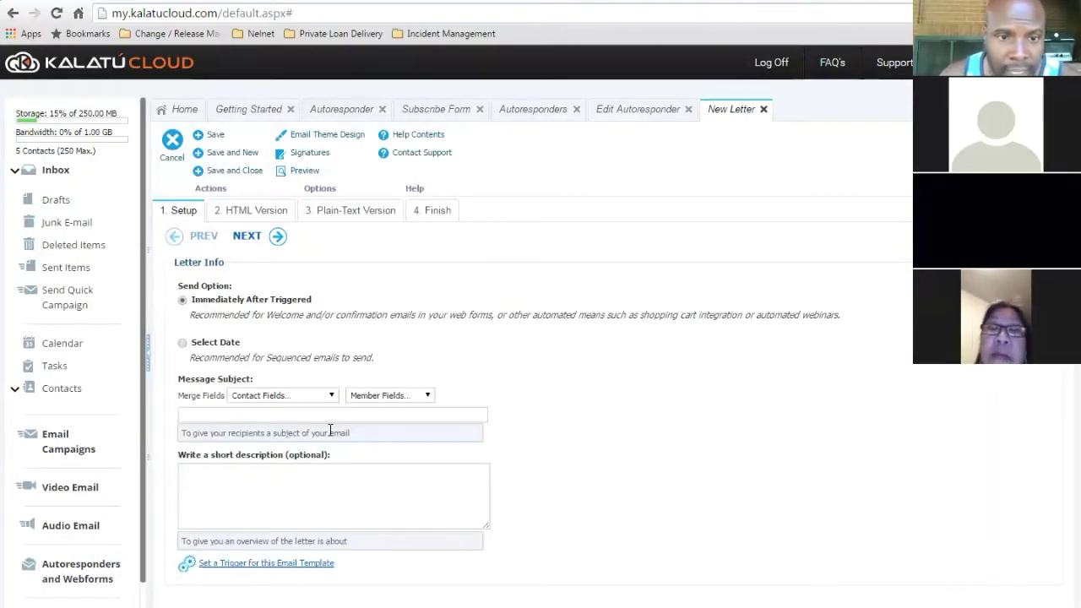
left_click(308, 414)
type("Test")
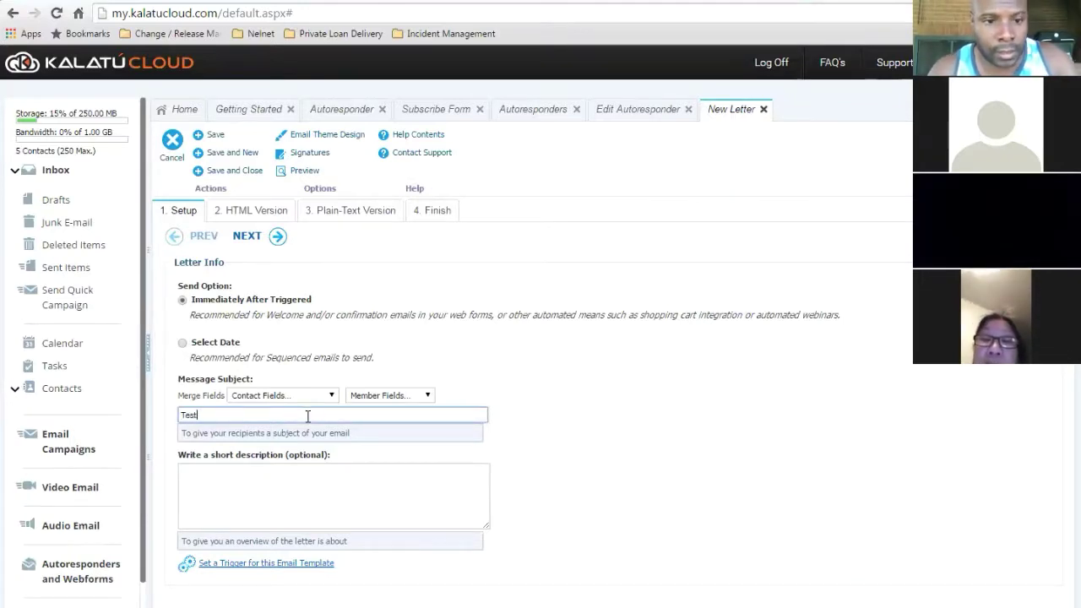
type(" Letter 1")
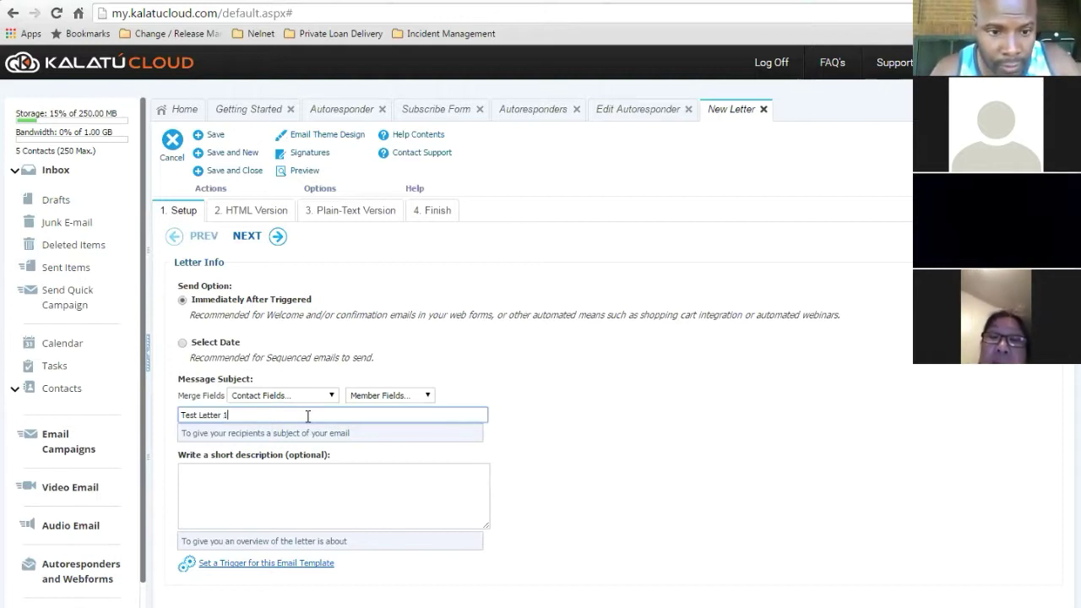
key("Tab")
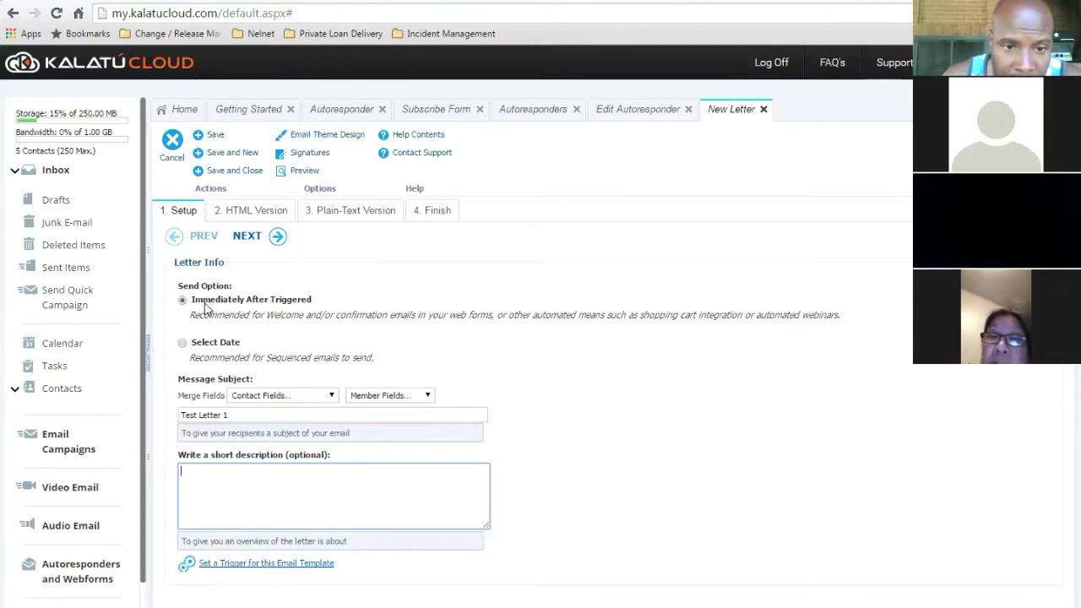
left_click(267, 239)
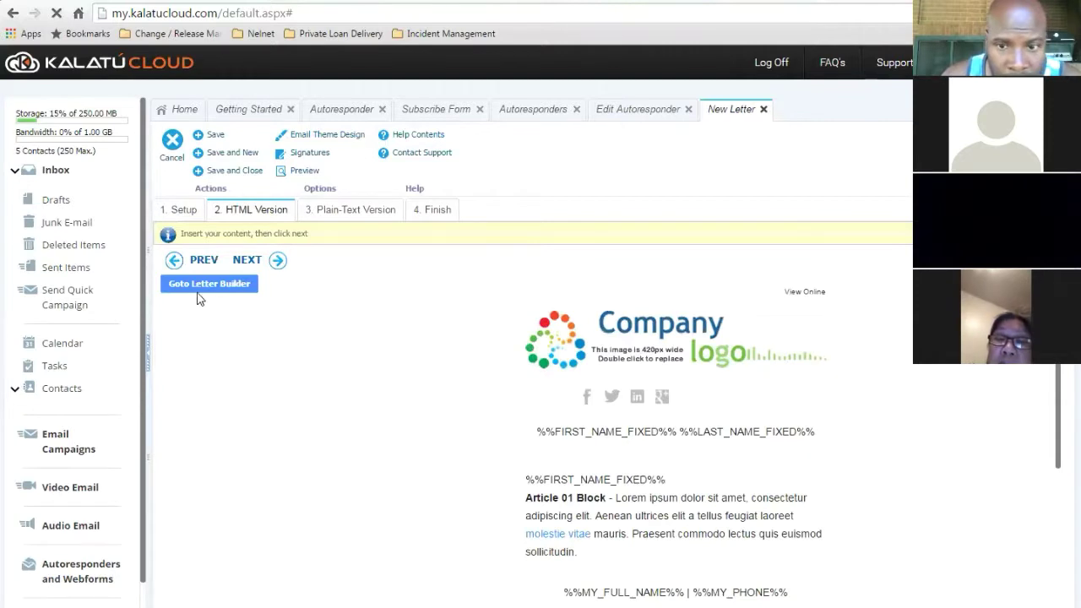
- Open the letter builder and look over the template's header and video blocks
left_click(214, 285)
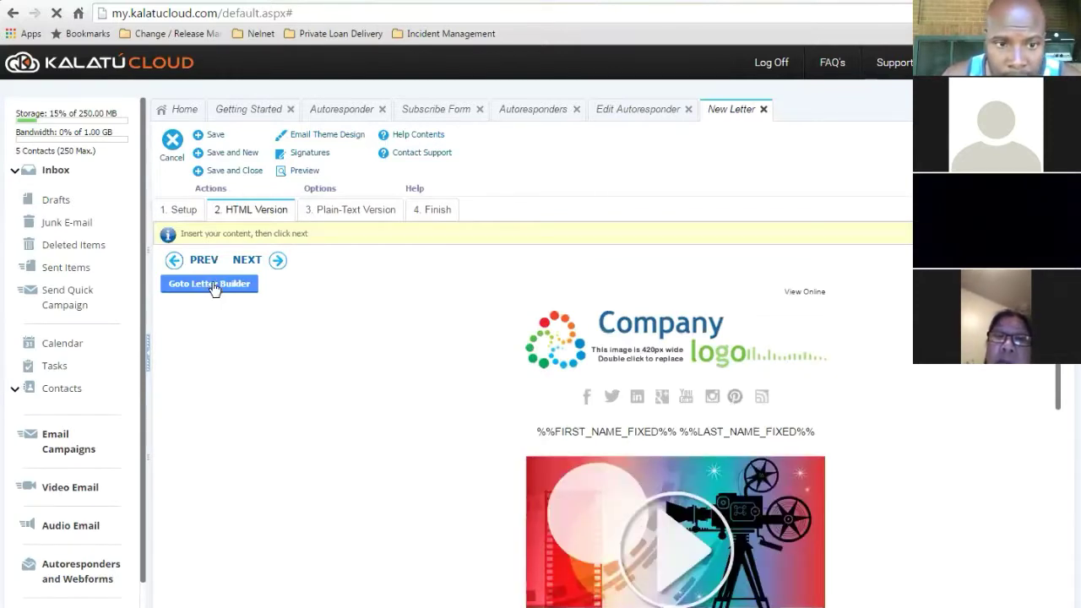
mouse_move(737, 384)
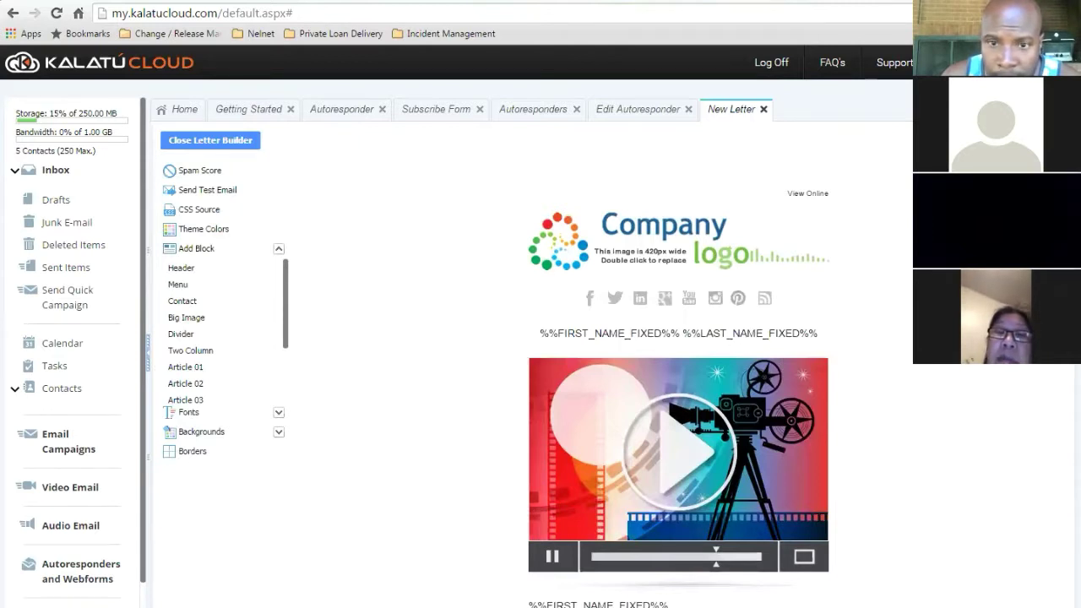
scroll(678, 380, "down", 5)
scroll(678, 380, "up", 3)
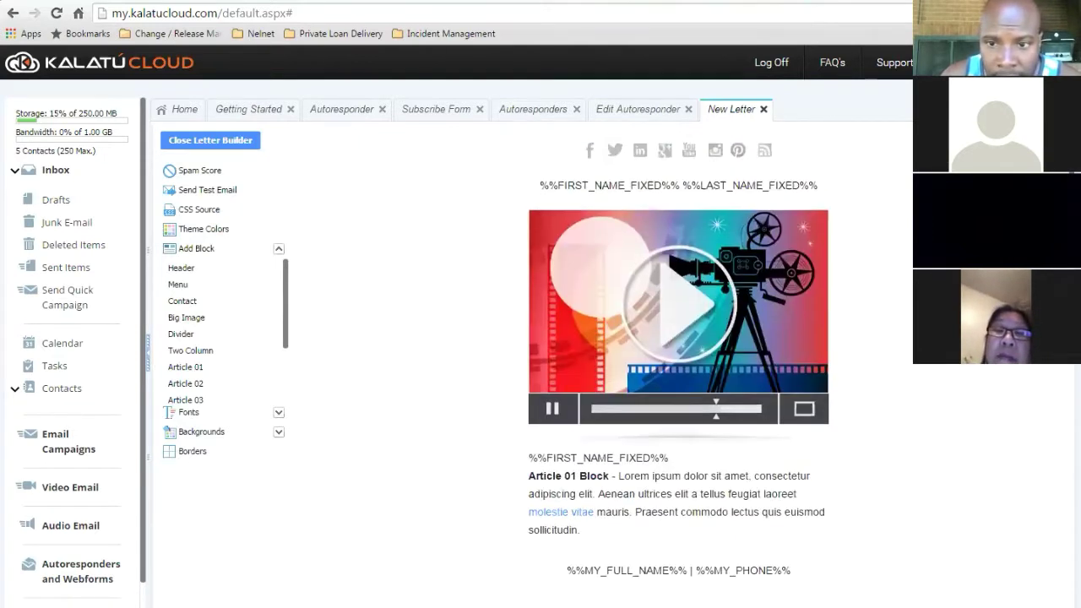
scroll(632, 464, "up", 1)
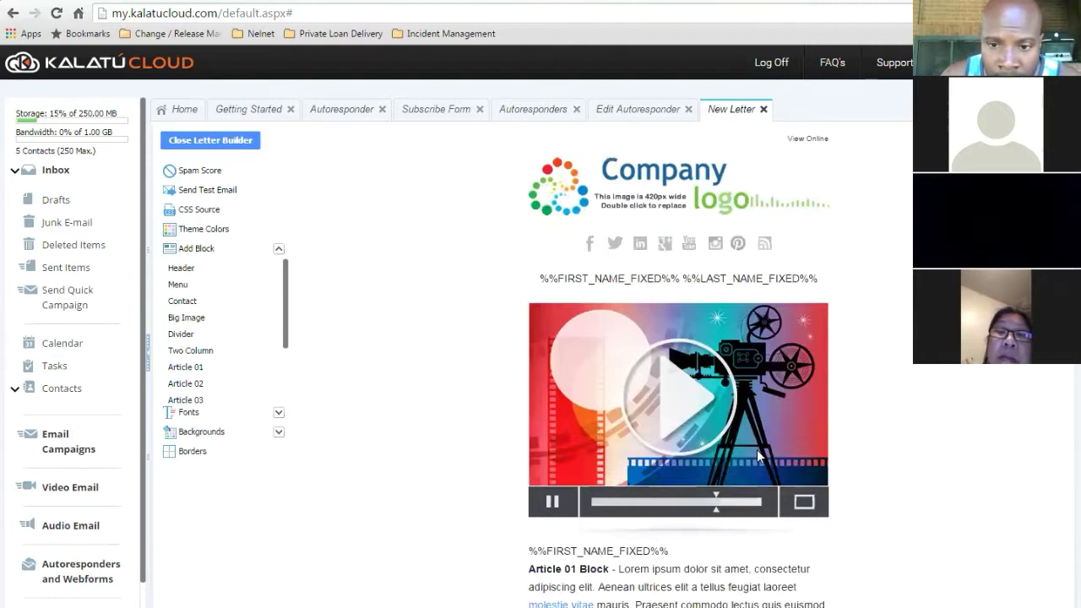
mouse_move(650, 349)
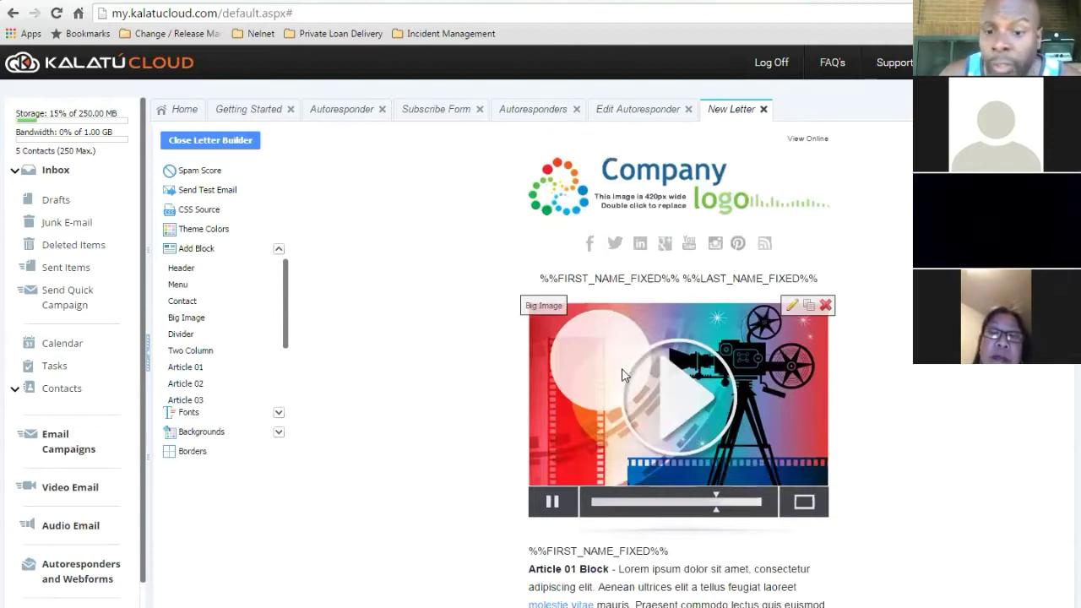
mouse_move(752, 243)
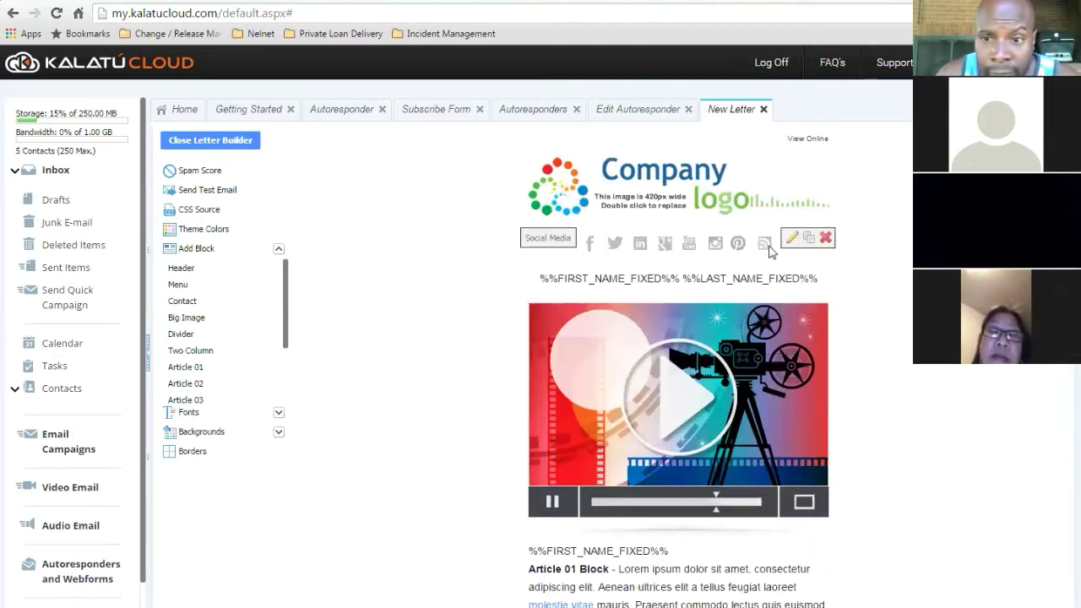
- Edit the logo header block, save it, and close the letter builder
left_click(793, 165)
left_click(745, 190)
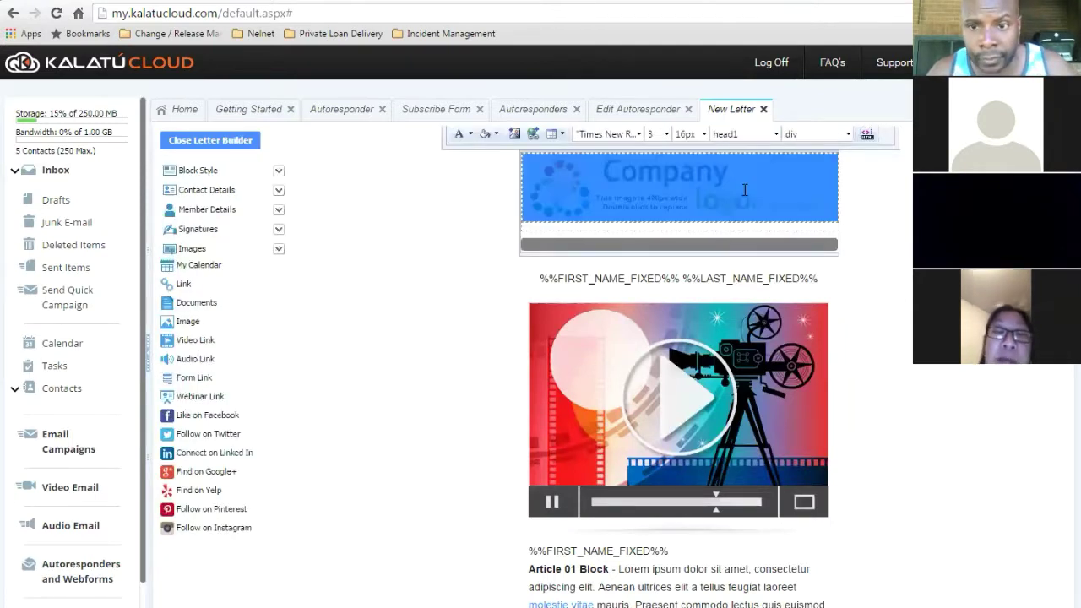
left_click(713, 305)
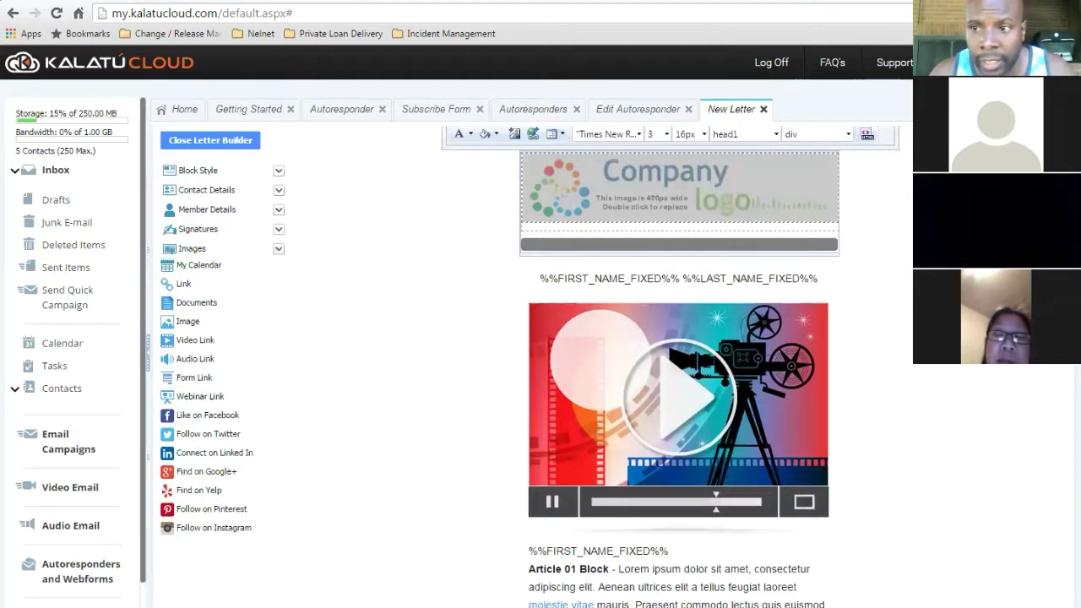
scroll(671, 363, "up", 1)
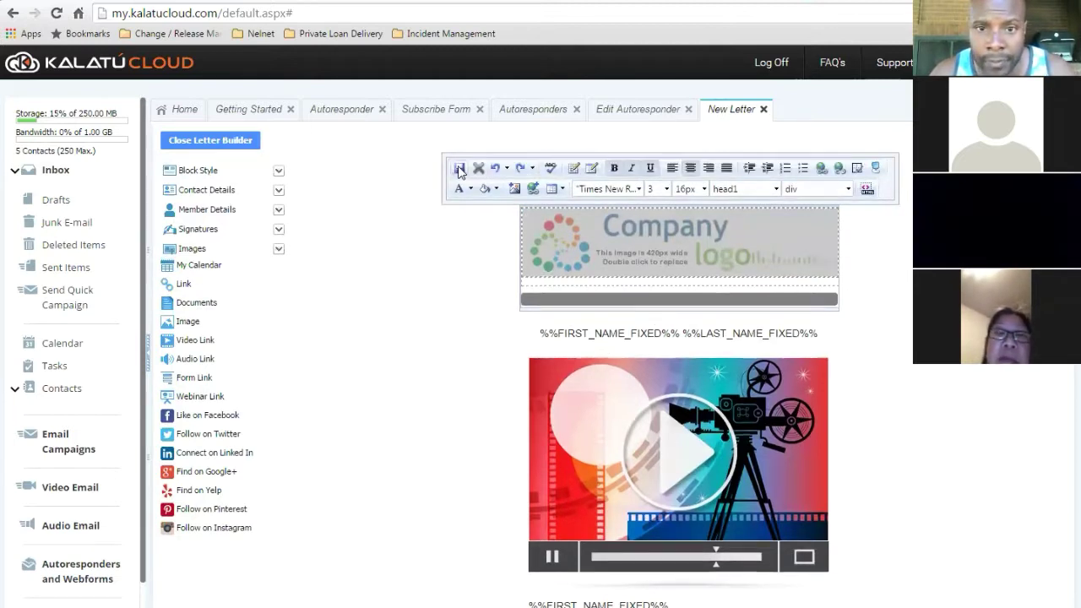
left_click(459, 168)
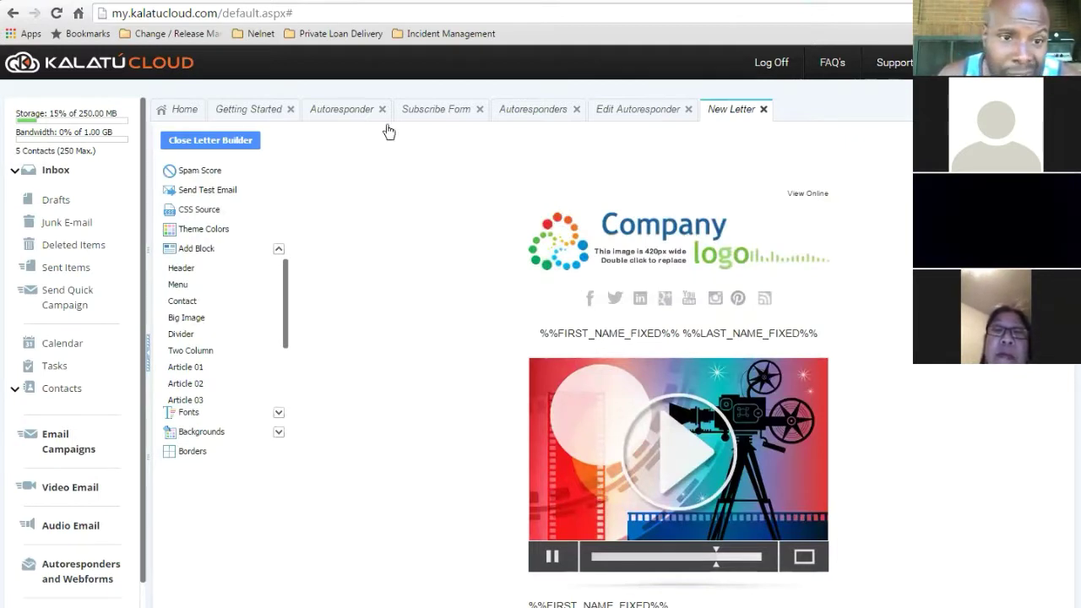
left_click(203, 140)
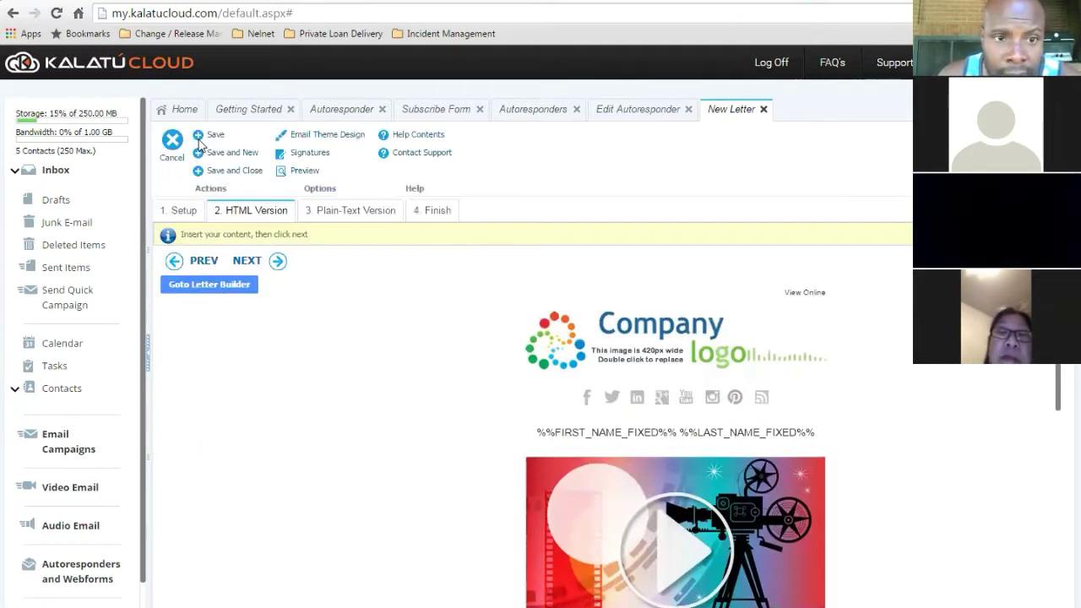
- Save Test Letter 1, which gets a spam score of 0.70, and finish it
left_click(250, 261)
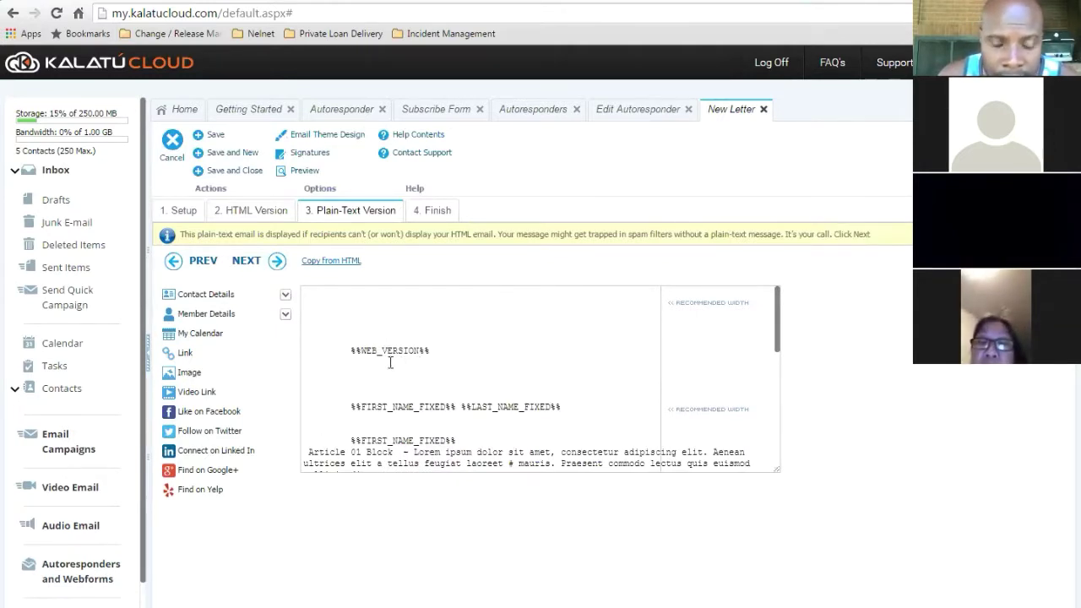
left_click_drag(778, 319, 784, 346)
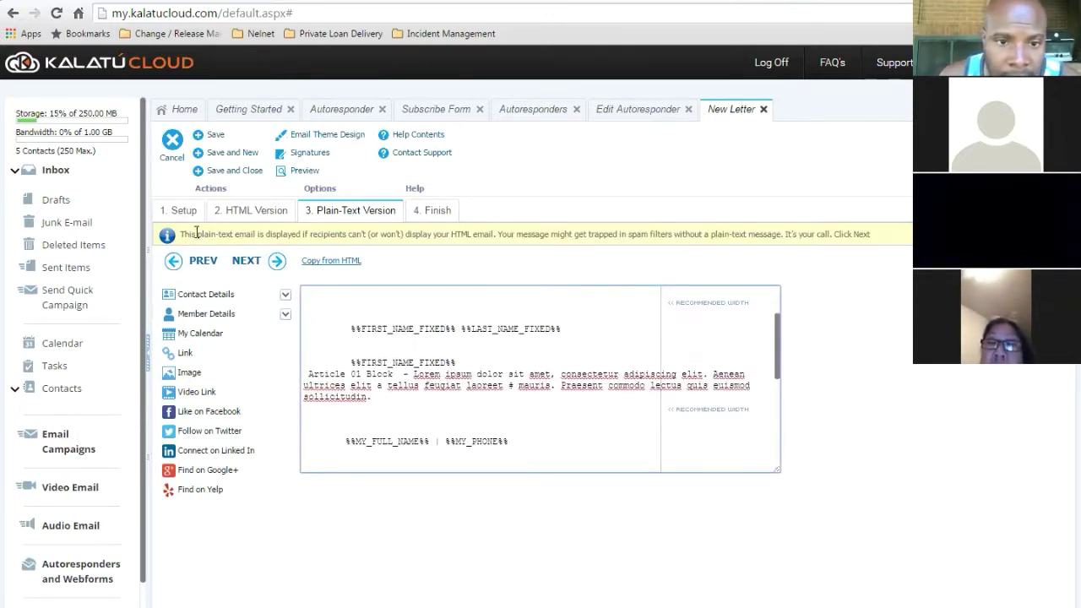
left_click(250, 260)
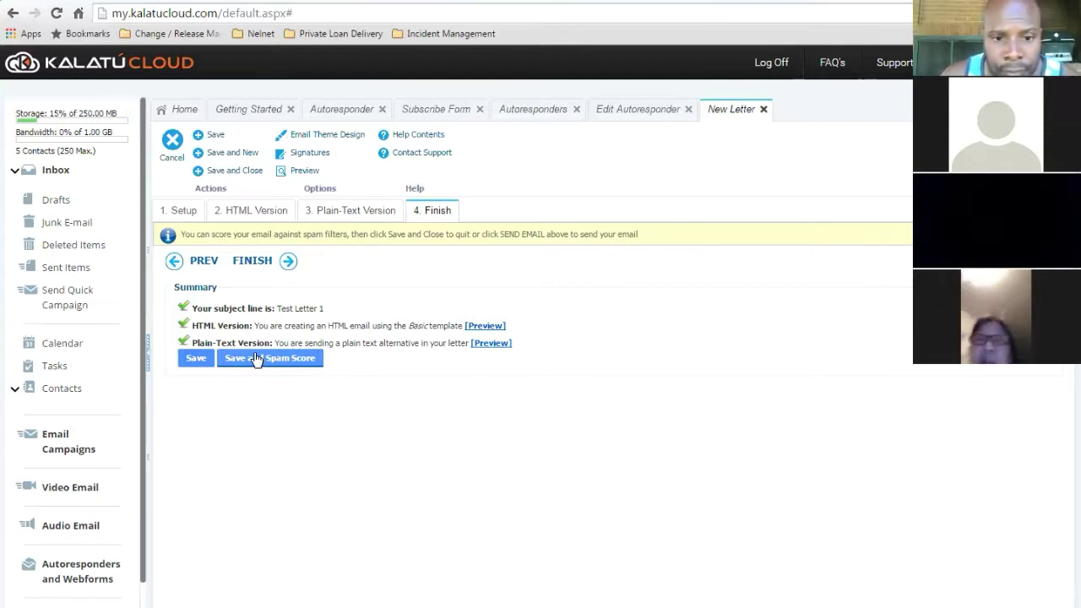
left_click(254, 359)
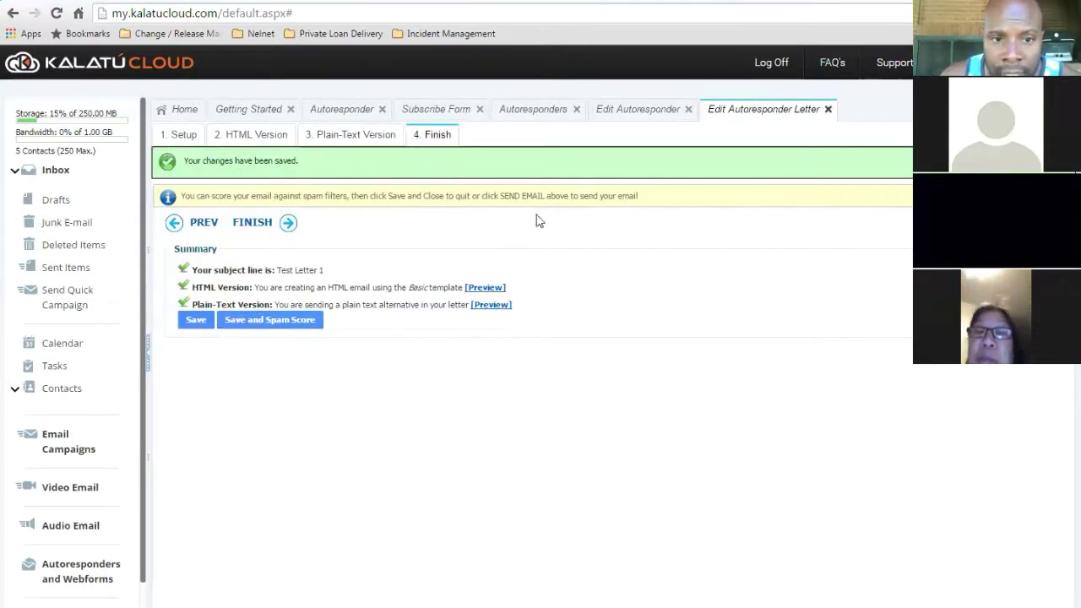
left_click(249, 222)
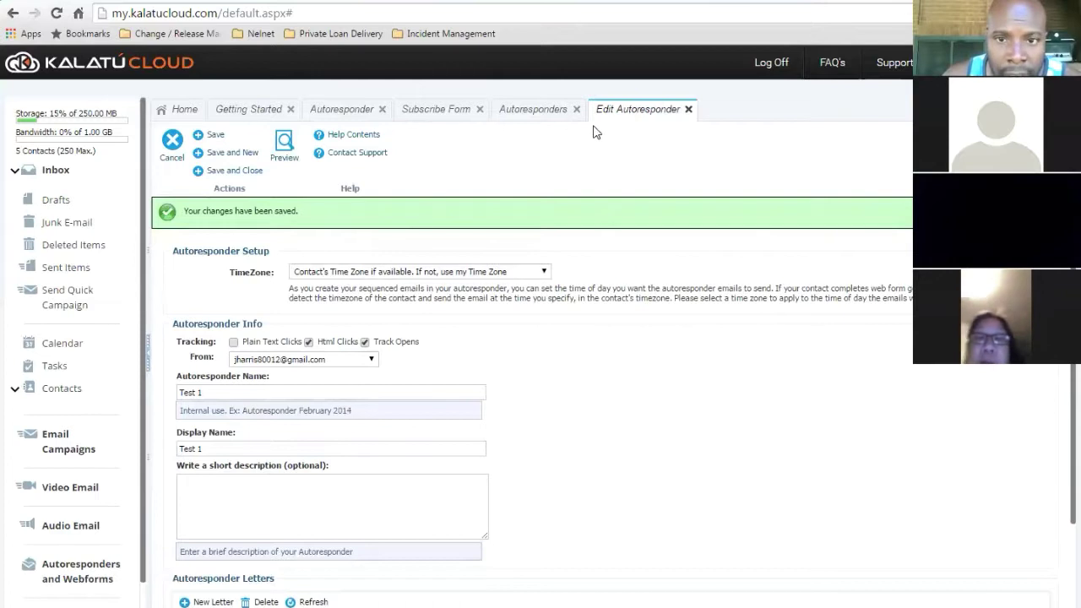
- Set the Test 1 subscribe form to start the Test 1 autoresponder and save it
left_click(545, 114)
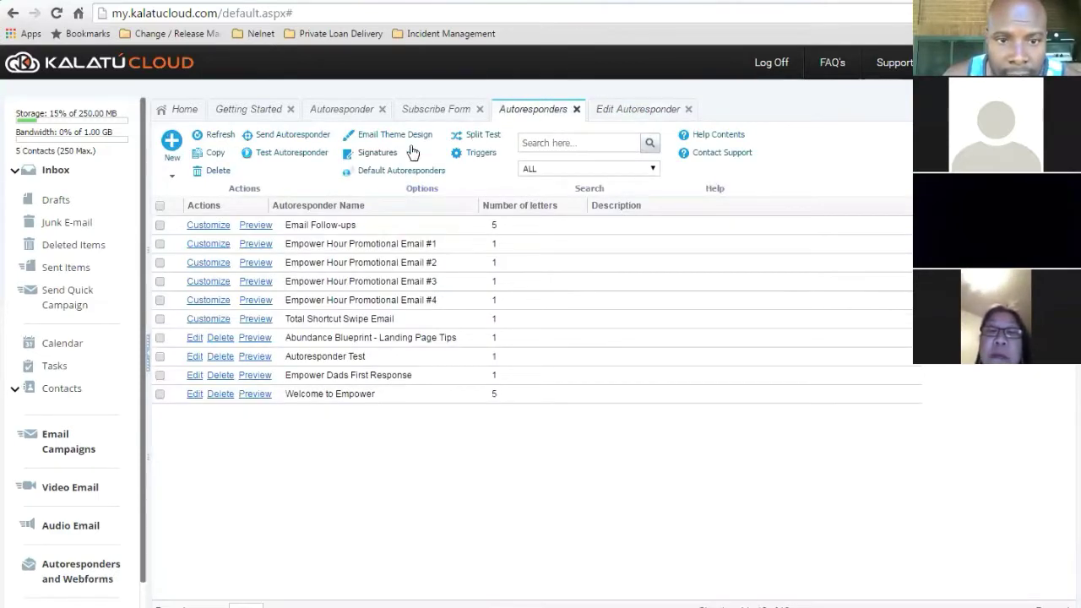
left_click(576, 110)
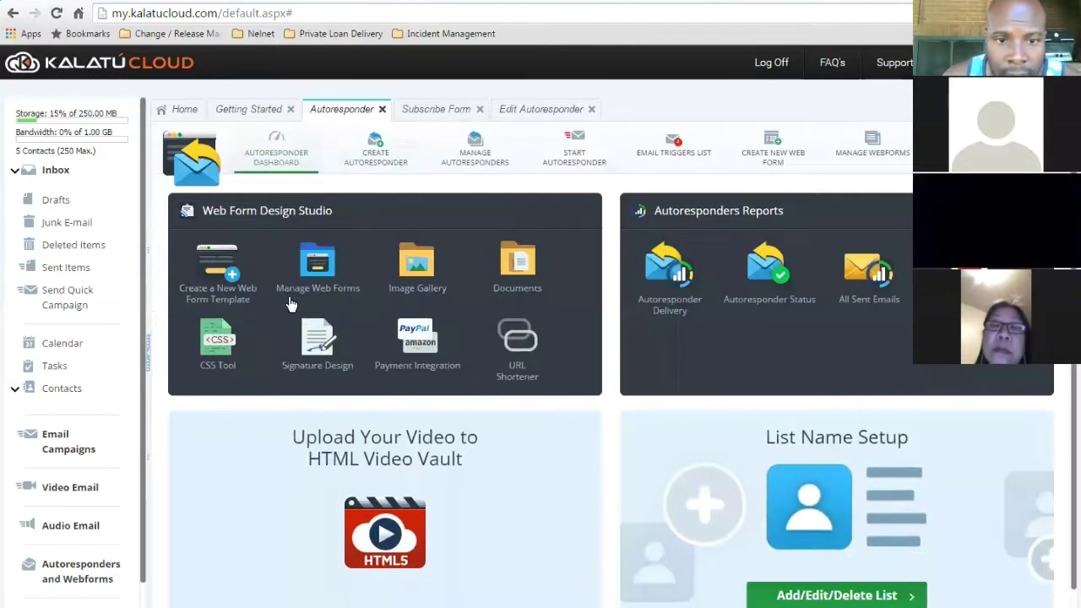
left_click(318, 263)
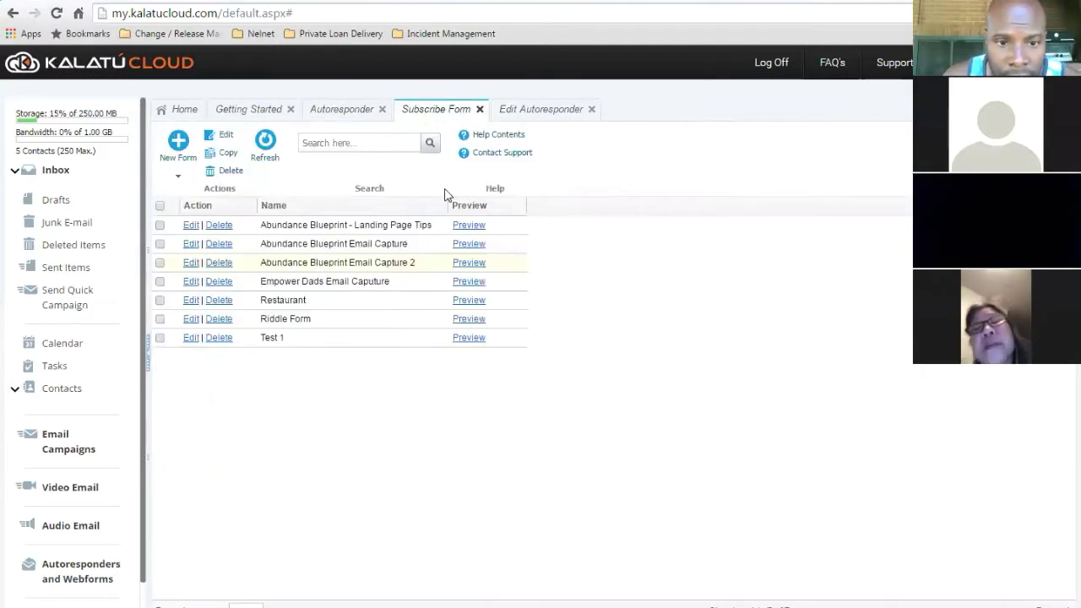
left_click(190, 337)
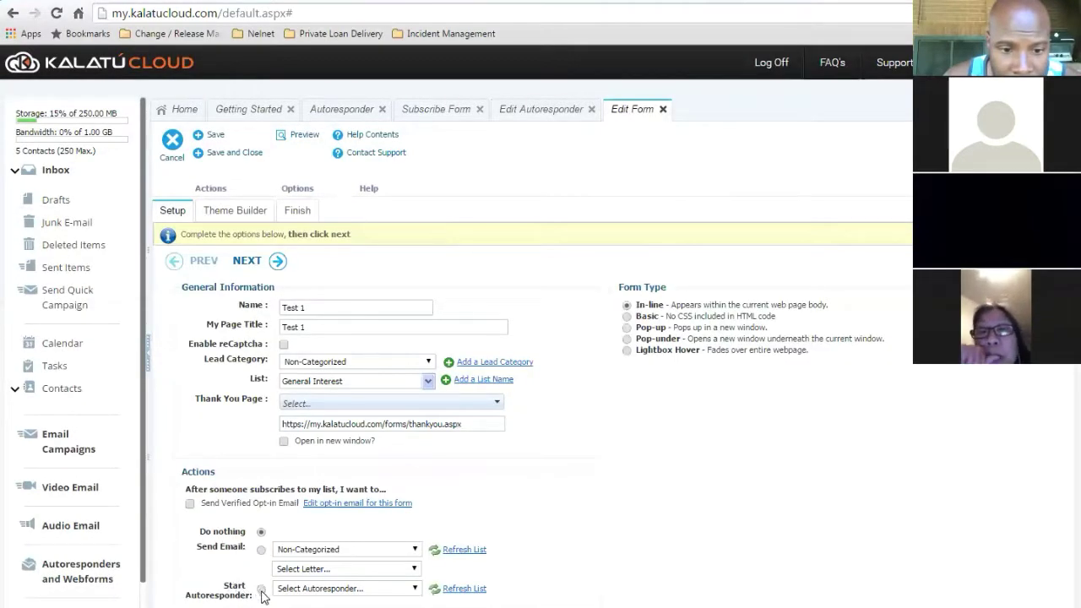
left_click(329, 589)
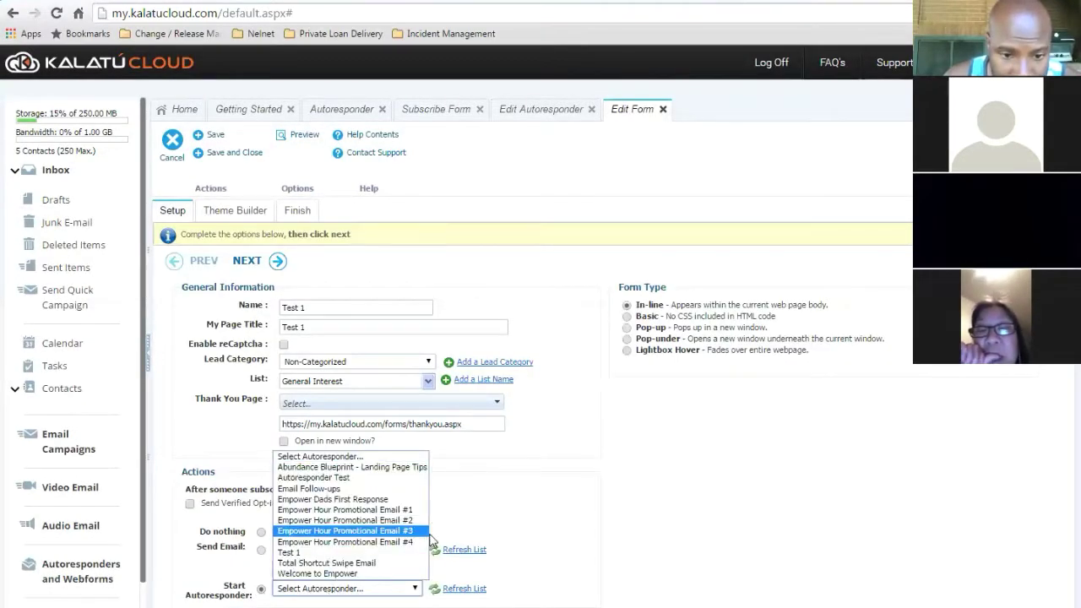
left_click(364, 552)
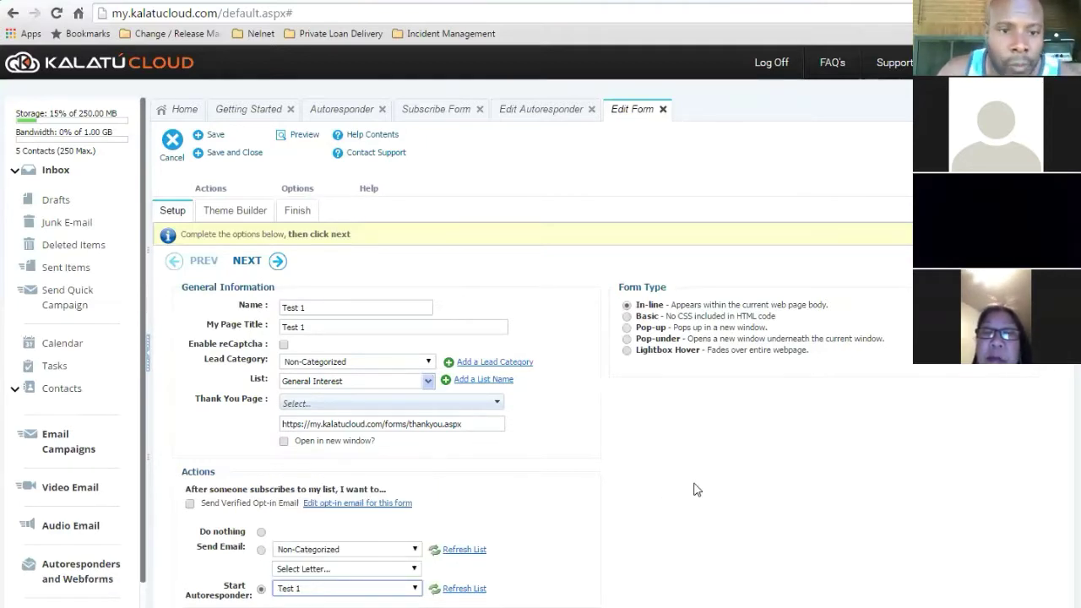
left_click(207, 138)
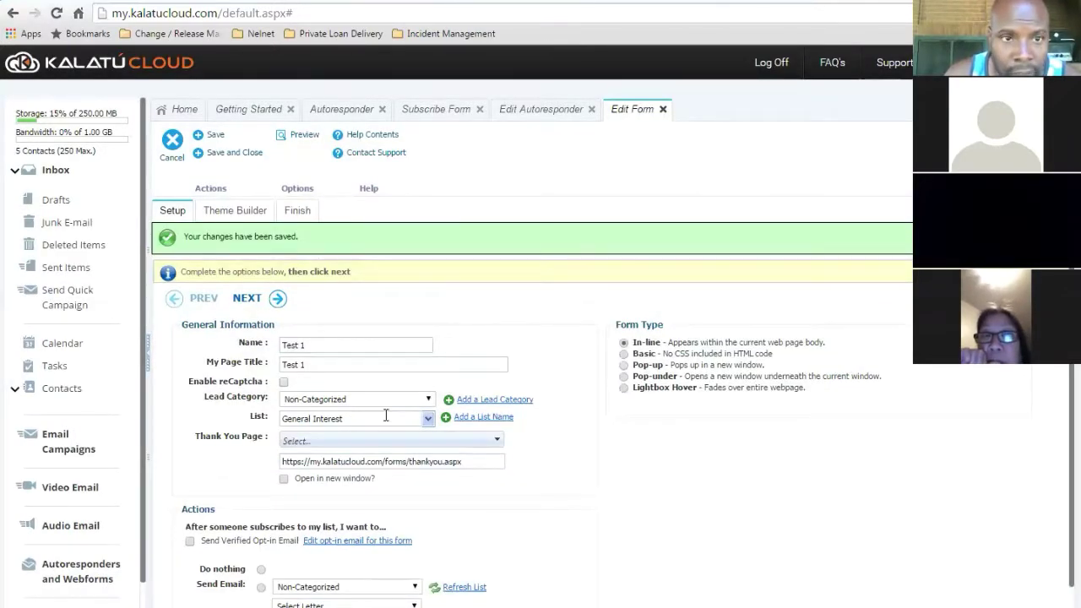
left_click(169, 1)
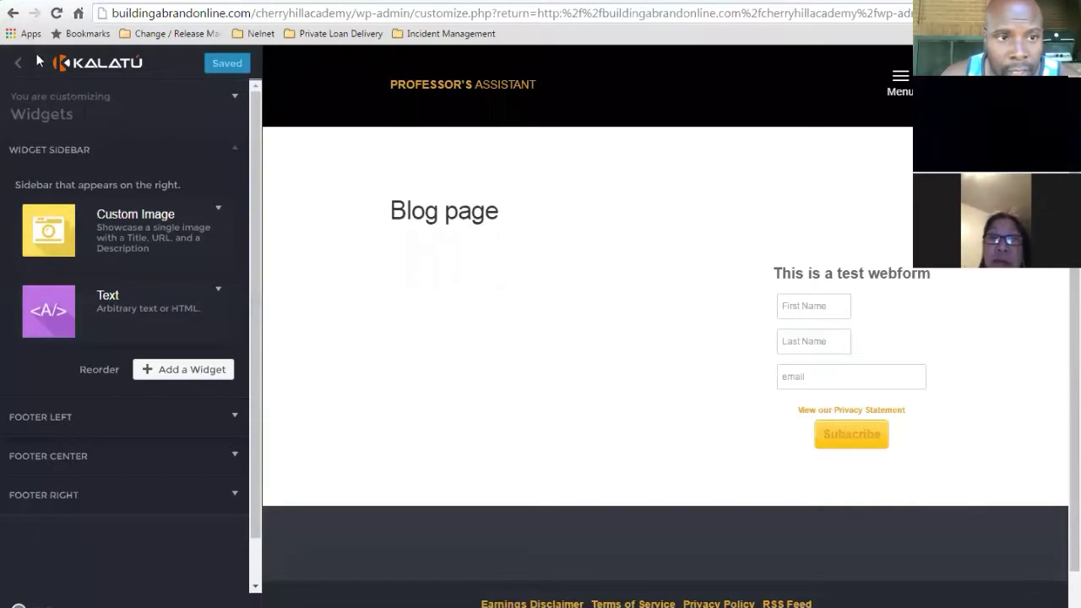
- Back out of the customizer's Widgets section
left_click(19, 66)
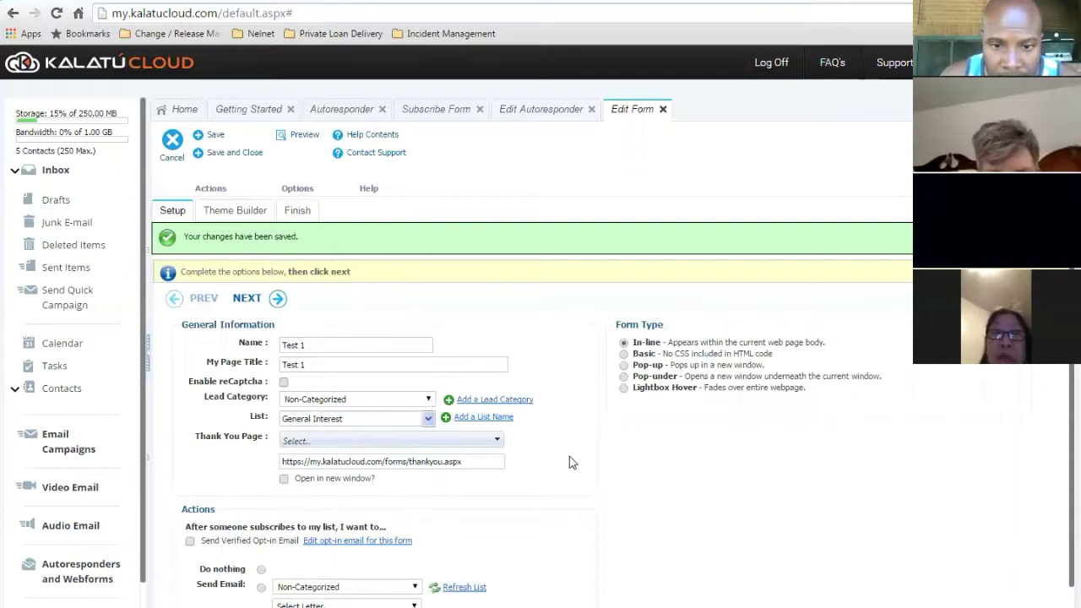
- Confirm the Test 1 form's list setting keeps only General Interest checked
left_click(428, 420)
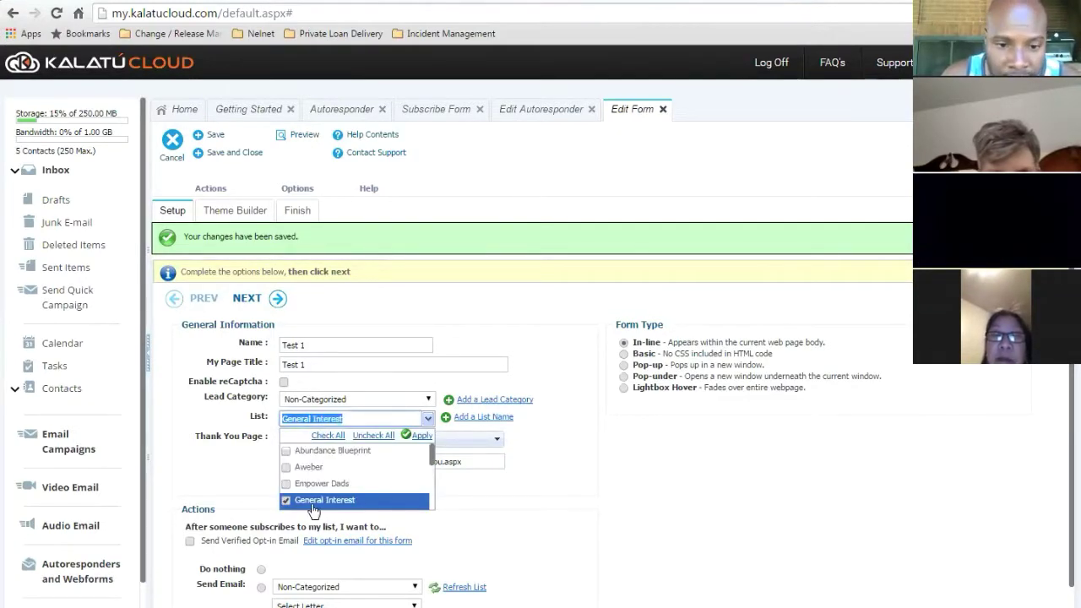
left_click(555, 479)
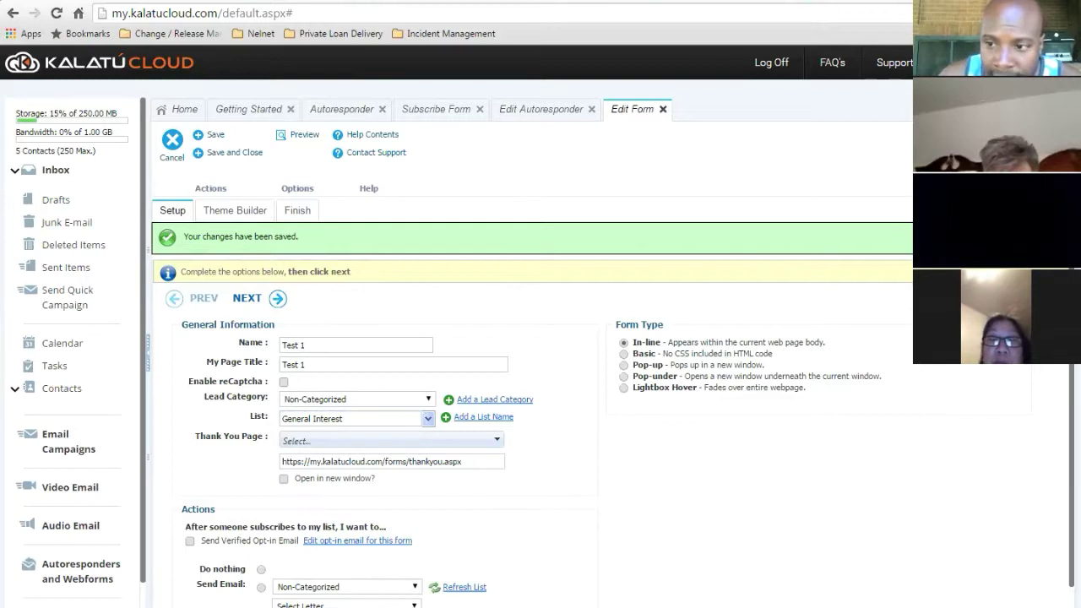
scroll(415, 564, "down", 1)
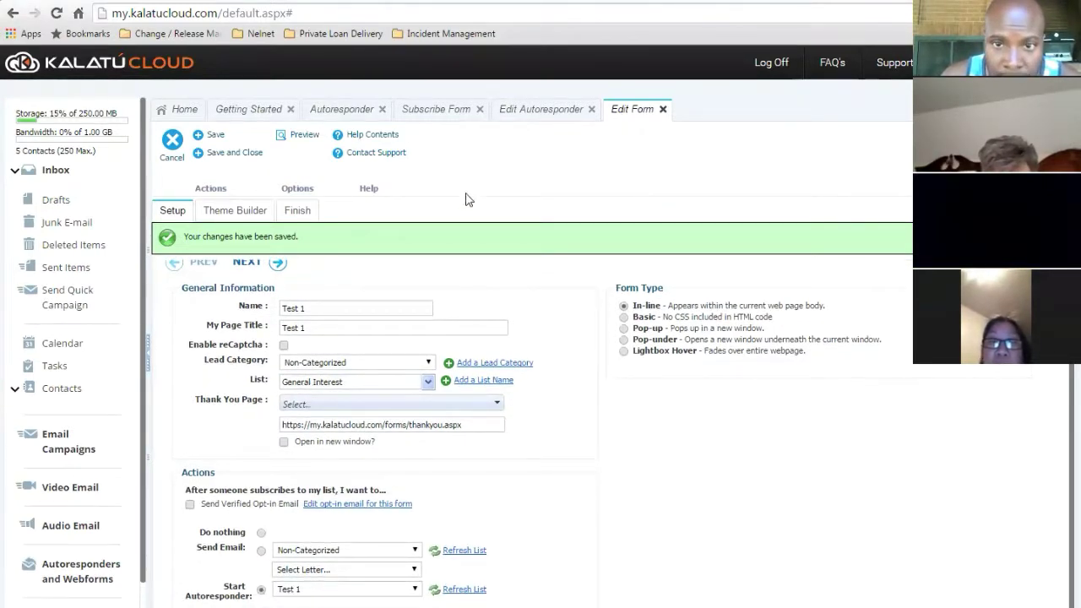
- Review the Test 1 autoresponder letters, showing Test Letter 1 sent immediately
left_click(551, 111)
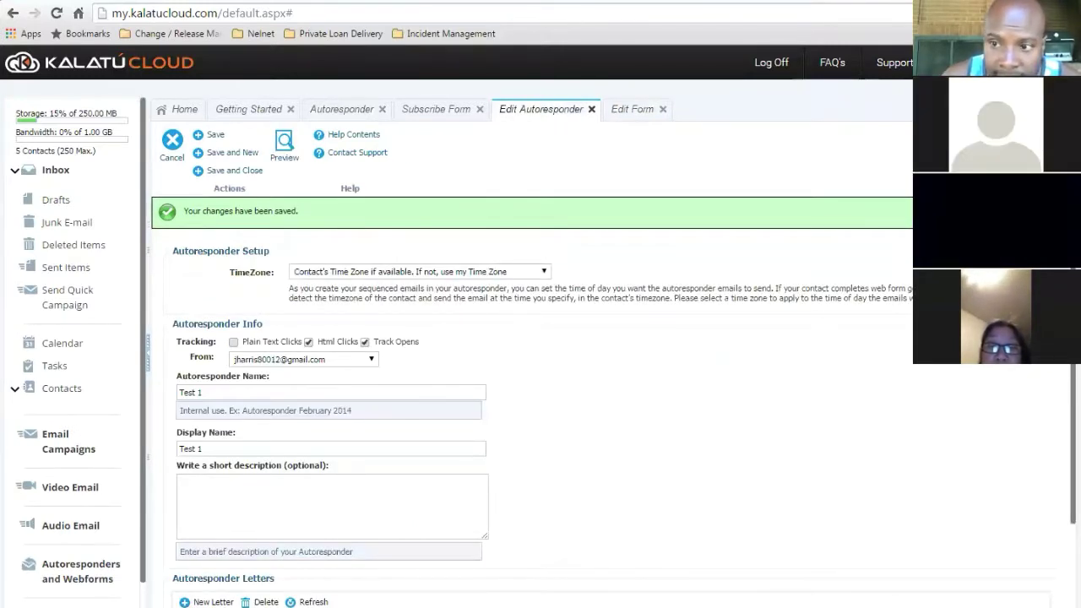
scroll(1056, 415, "down", 1)
scroll(363, 596, "down", 1)
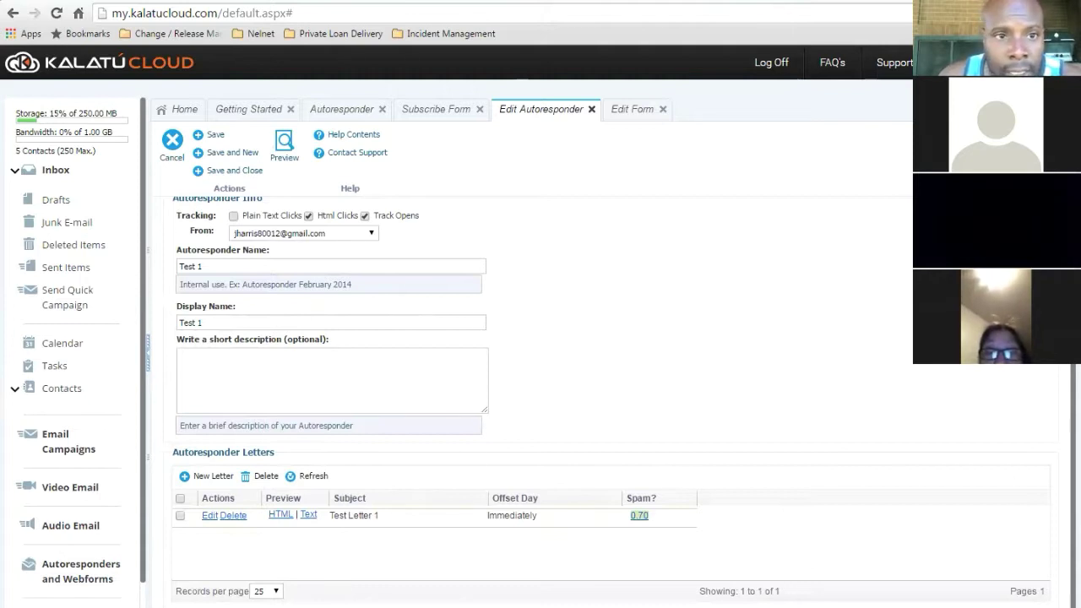
left_click(297, 2)
left_click(203, 2)
- Move from the Abundance Blueprint home page back to the Kalatu wp-admin Dashboard tab
left_click(119, 1)
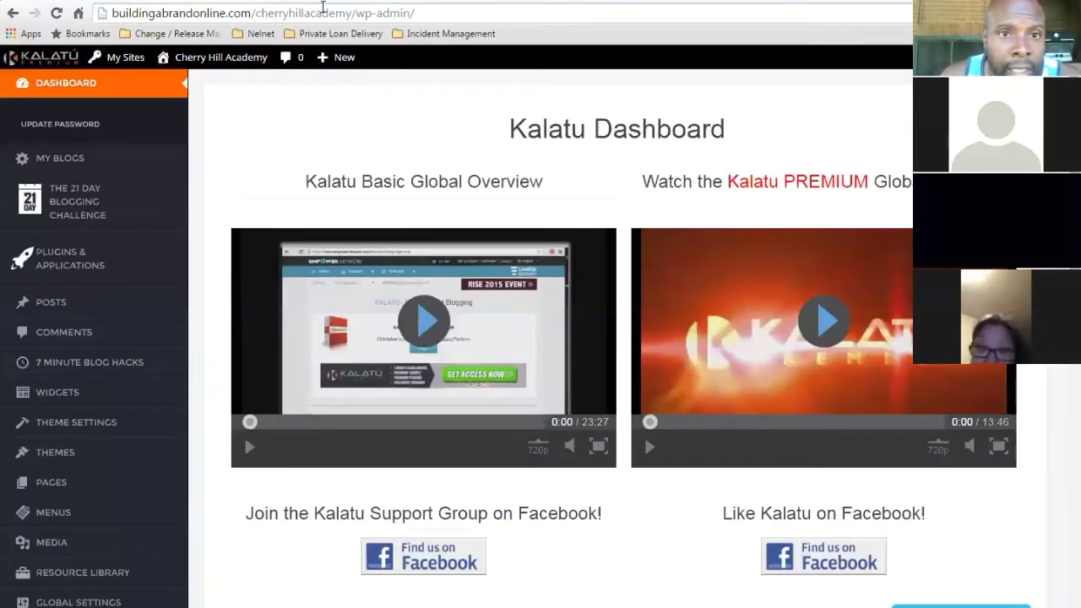
key("ctrl+Tab")
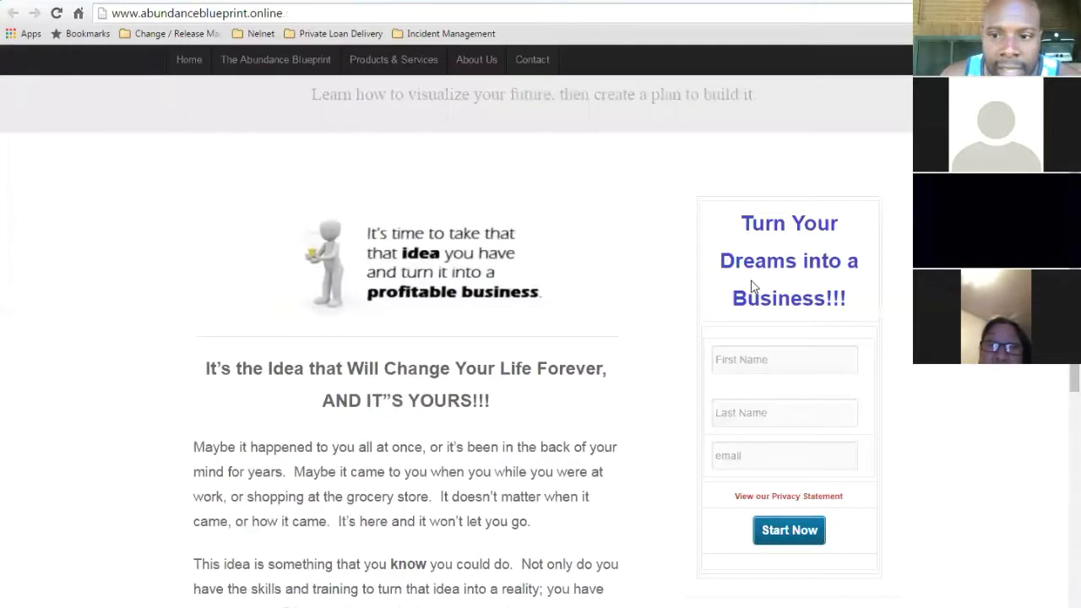
scroll(541, 338, "down", 2)
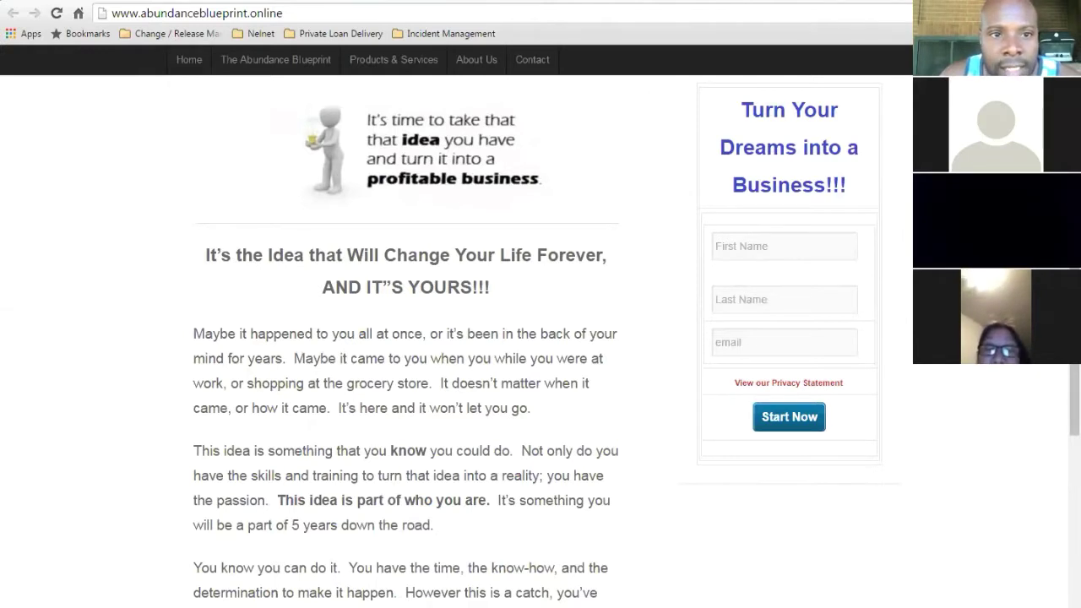
key("ctrl+Tab")
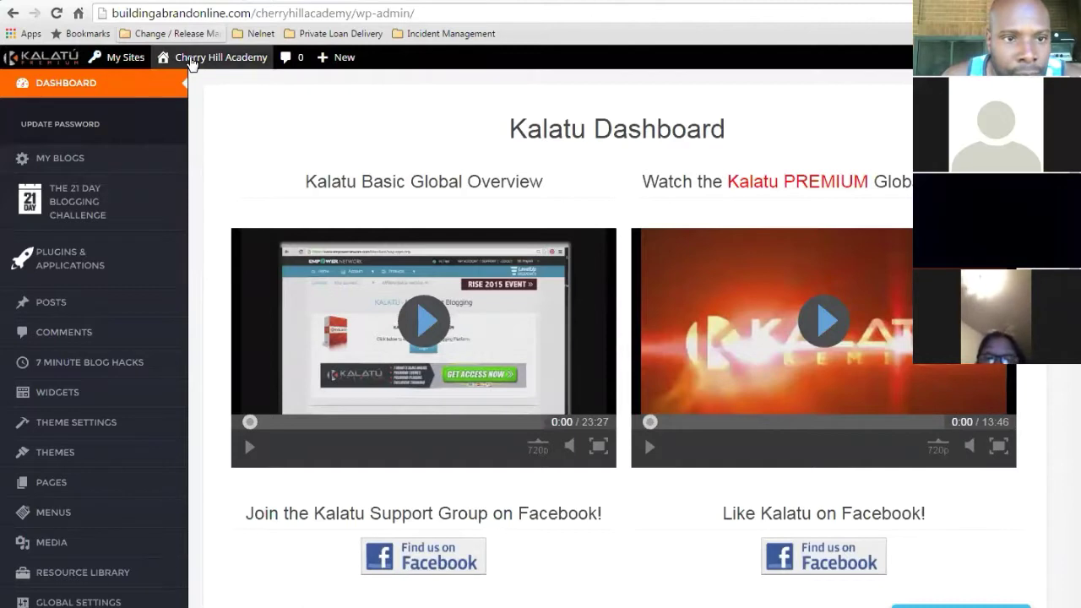
- Open the 'Personalized Blogging platform' post from All Posts in the editor
mouse_move(123, 63)
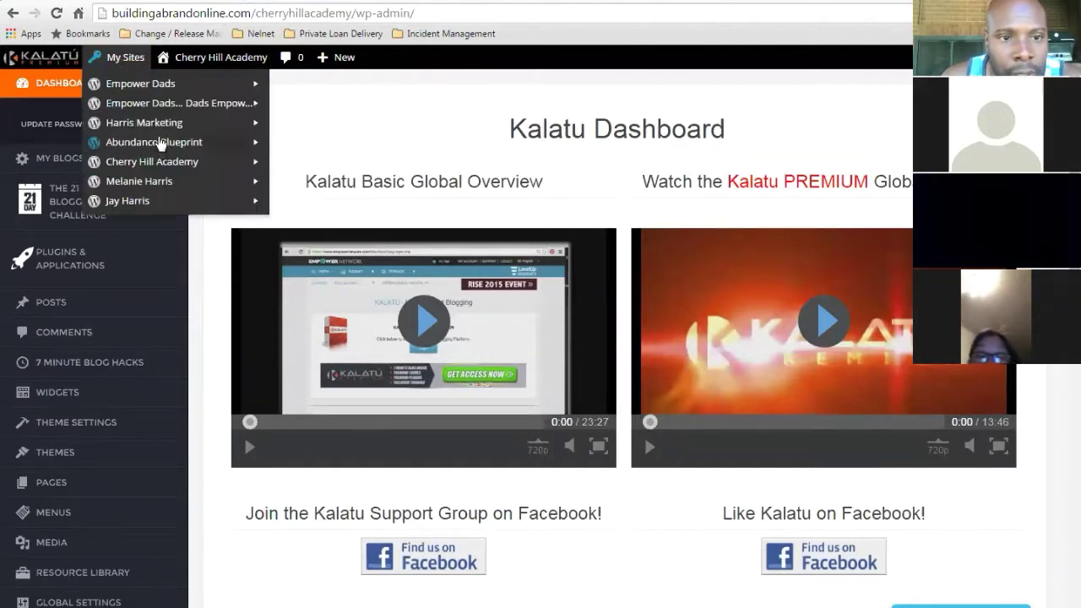
mouse_move(159, 147)
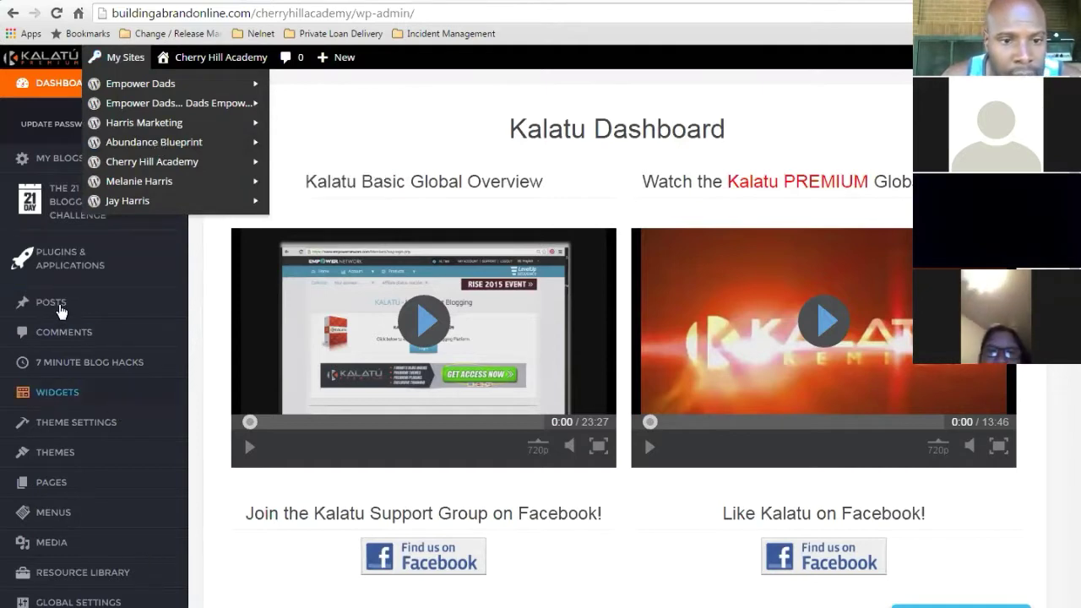
left_click(235, 304)
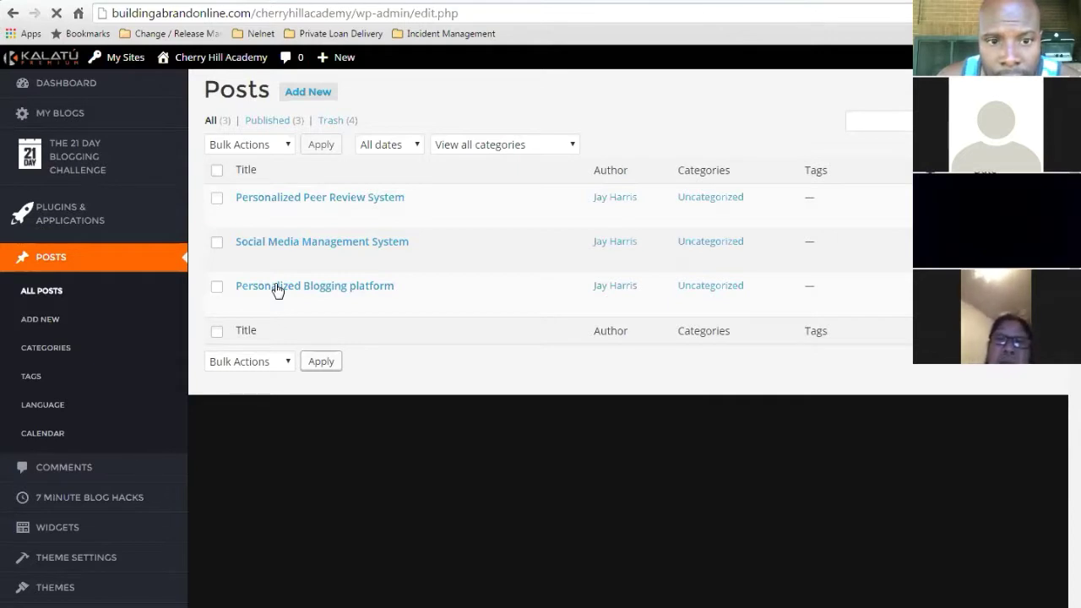
left_click(278, 290)
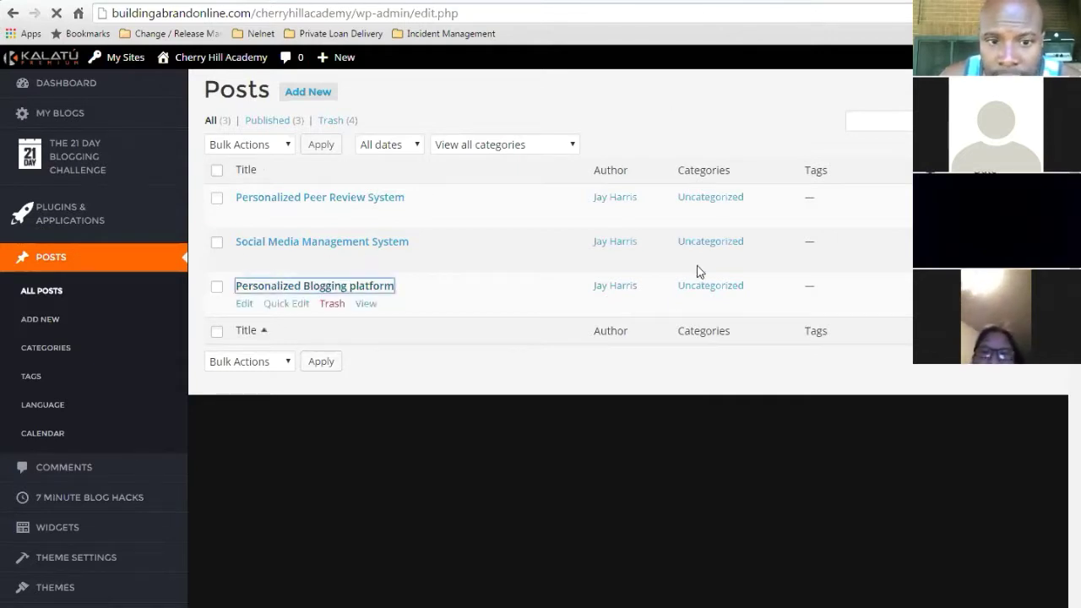
left_click(244, 305)
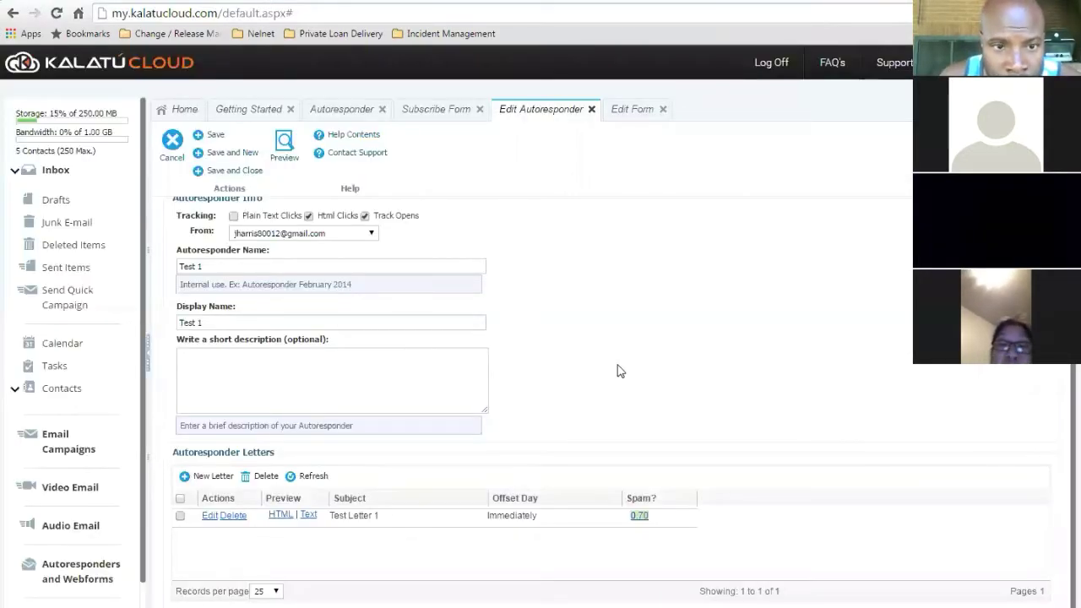
- Open the Test 1 web form's Edit Form page and go to its Theme Builder step
left_click(635, 115)
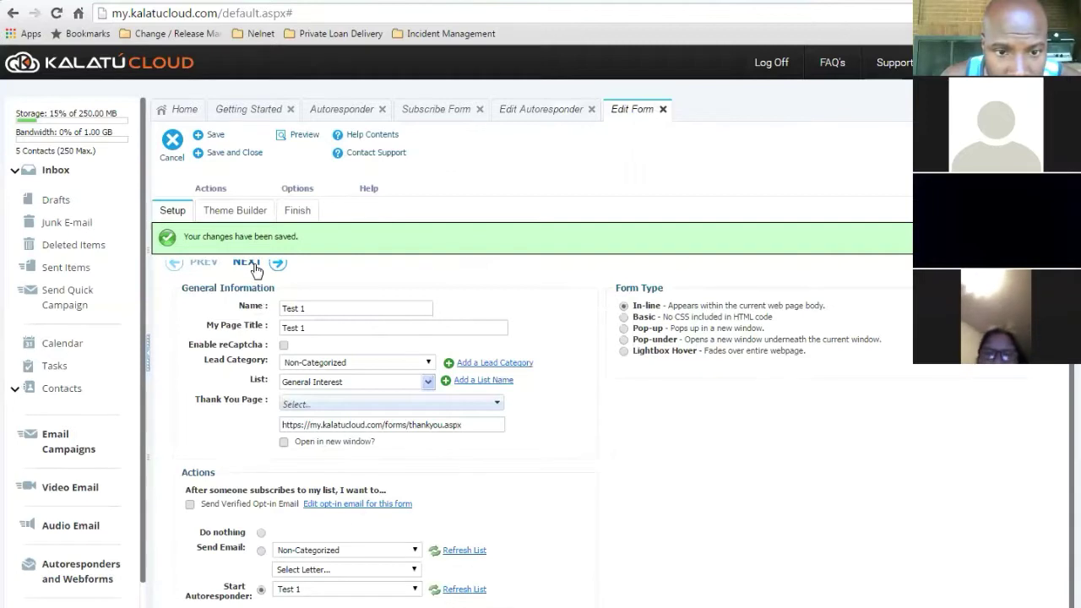
left_click(256, 267)
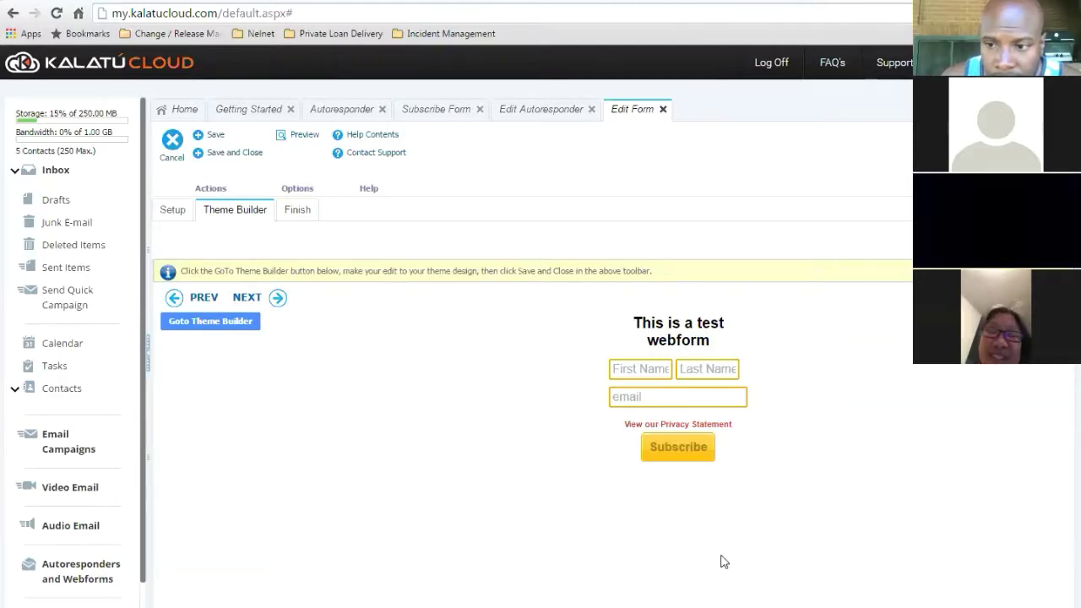
- Save the Test 1 form's Theme Builder design and advance to the Finish step
left_click(248, 297)
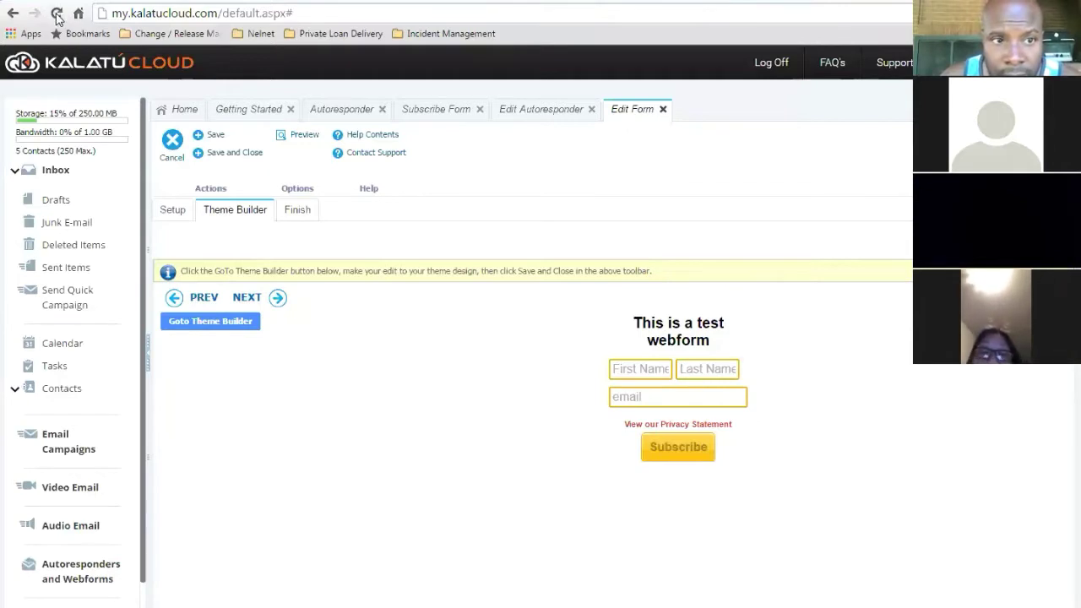
left_click(261, 1)
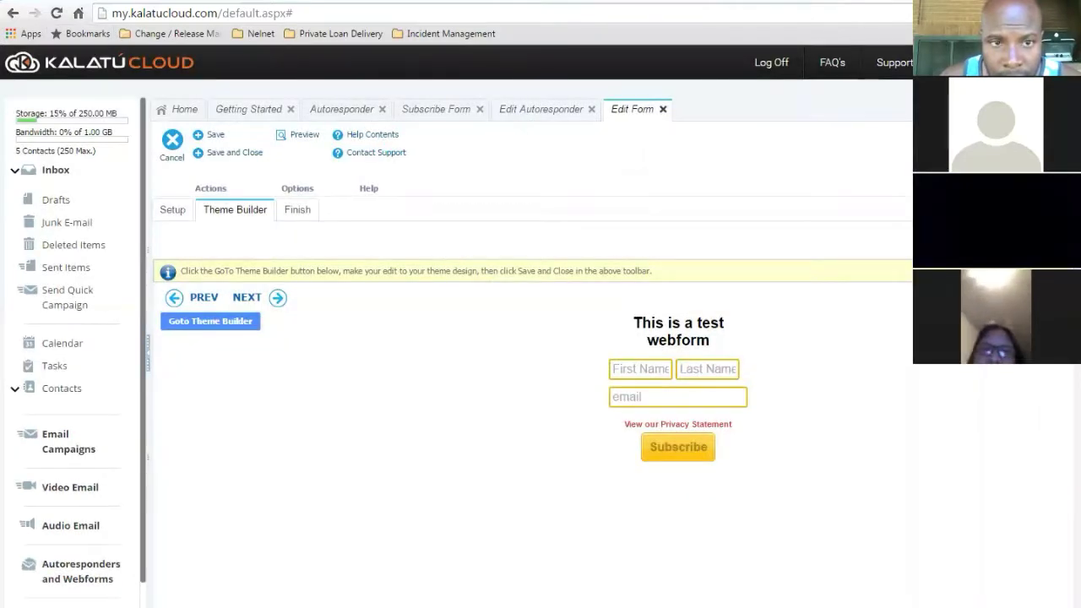
left_click(250, 299)
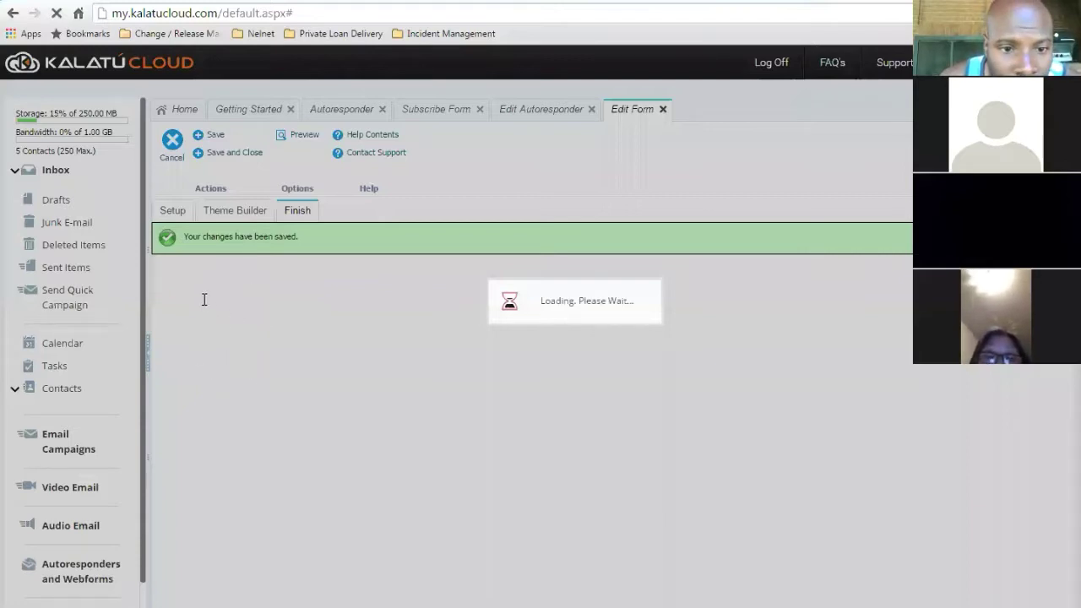
- Select all of the Get Iframe Code embed code, then move to the 'Personalized Blogging platform' editor
left_click(209, 346)
key("ctrl+c")
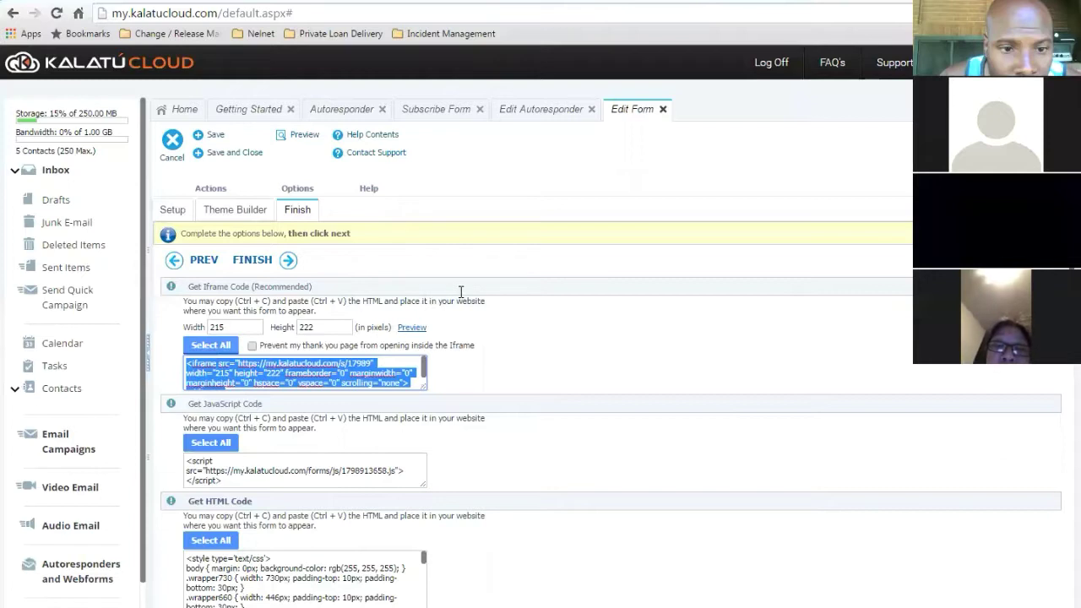
key("ctrl+Tab")
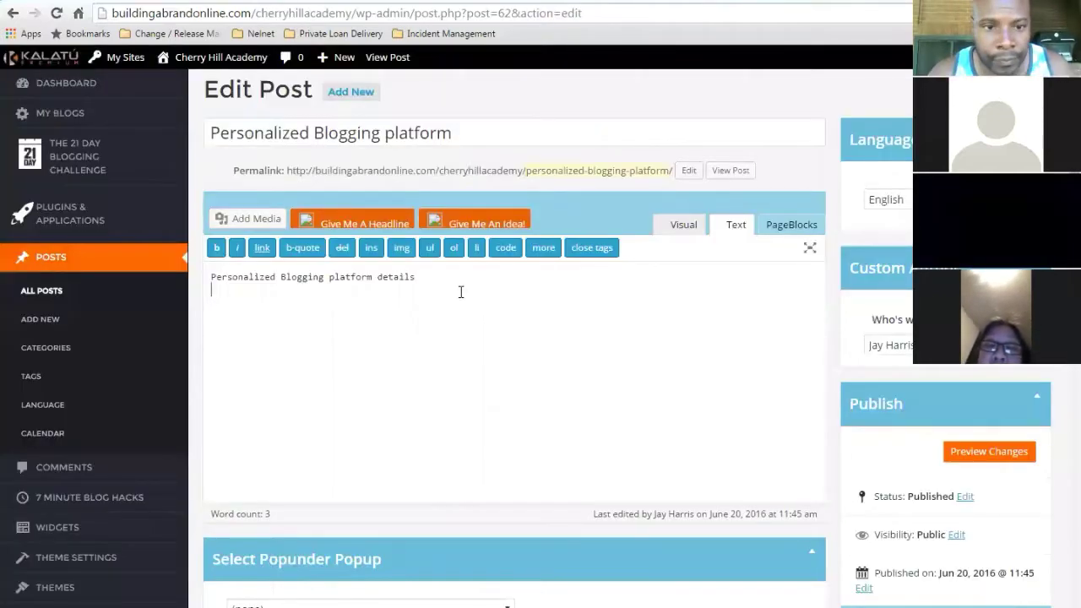
- Append 'words....' to the post text and add blank lines beneath it in Text mode
type("words....")
key("Return")
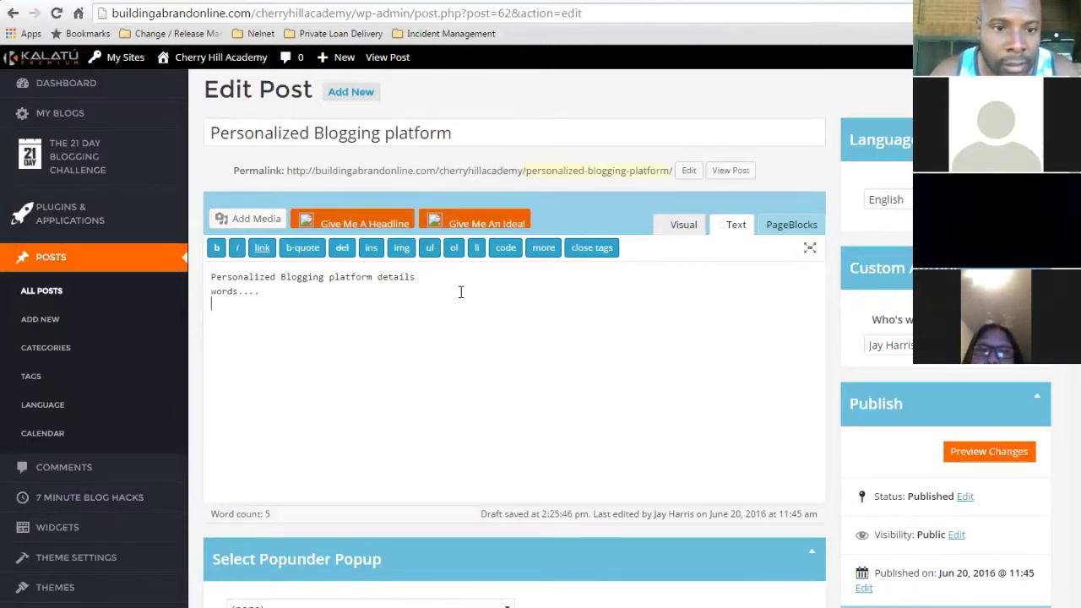
key("Return")
key("Return")
key("Return")
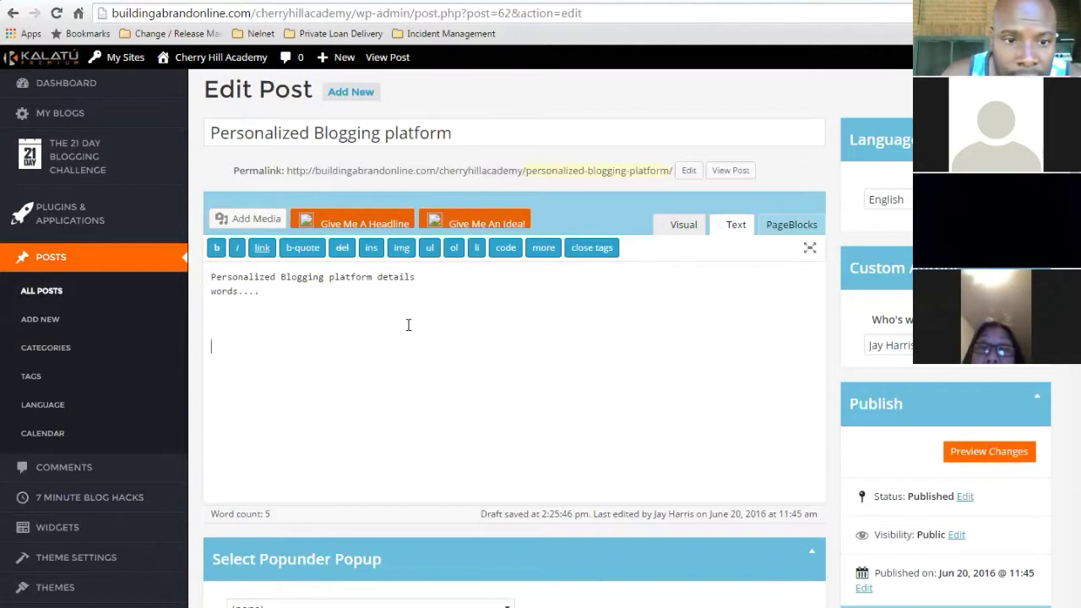
left_click(408, 325)
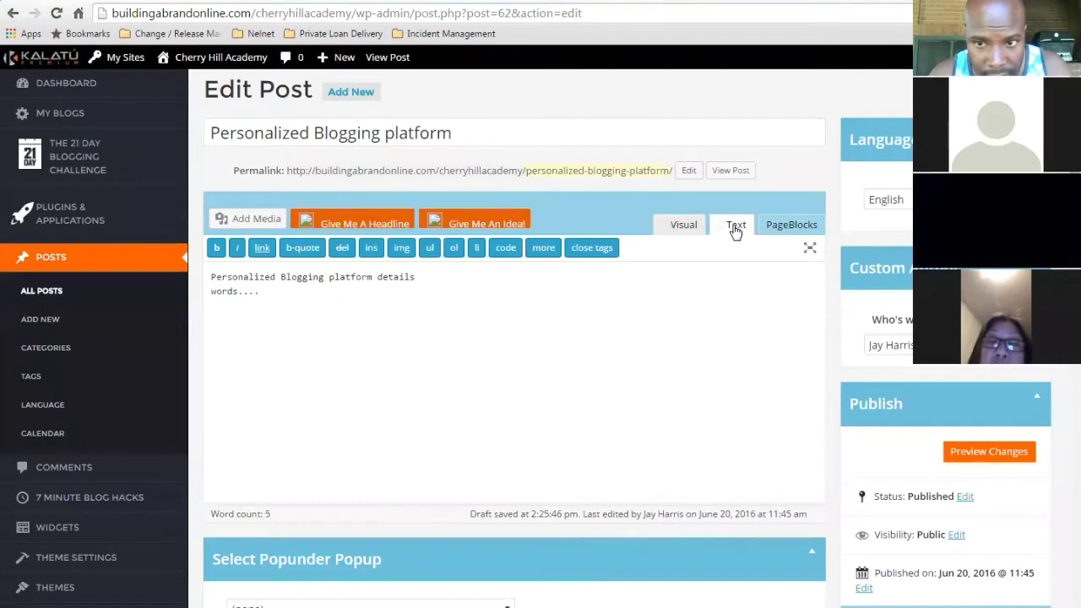
left_click(682, 232)
left_click(735, 228)
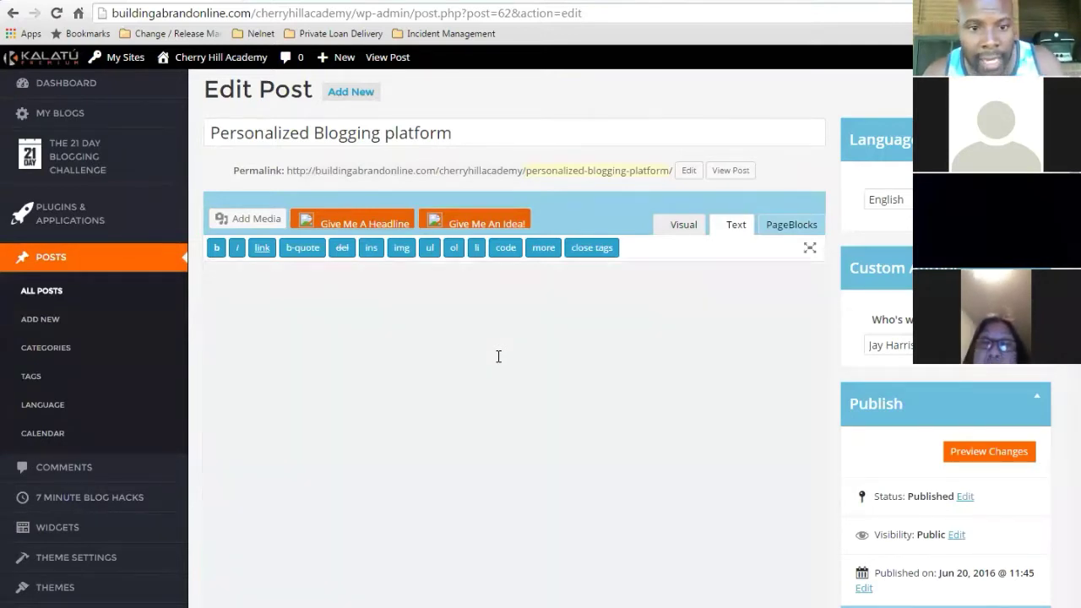
left_click(728, 229)
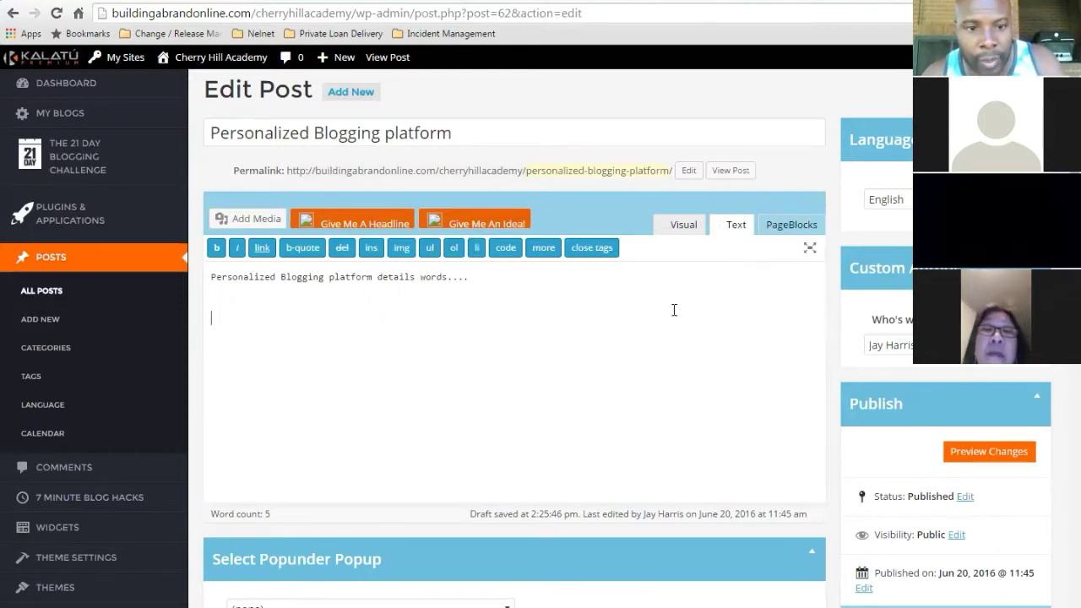
- Paste the iframe embed code and resize it from 215×222 to 230×240
key("ctrl+v")
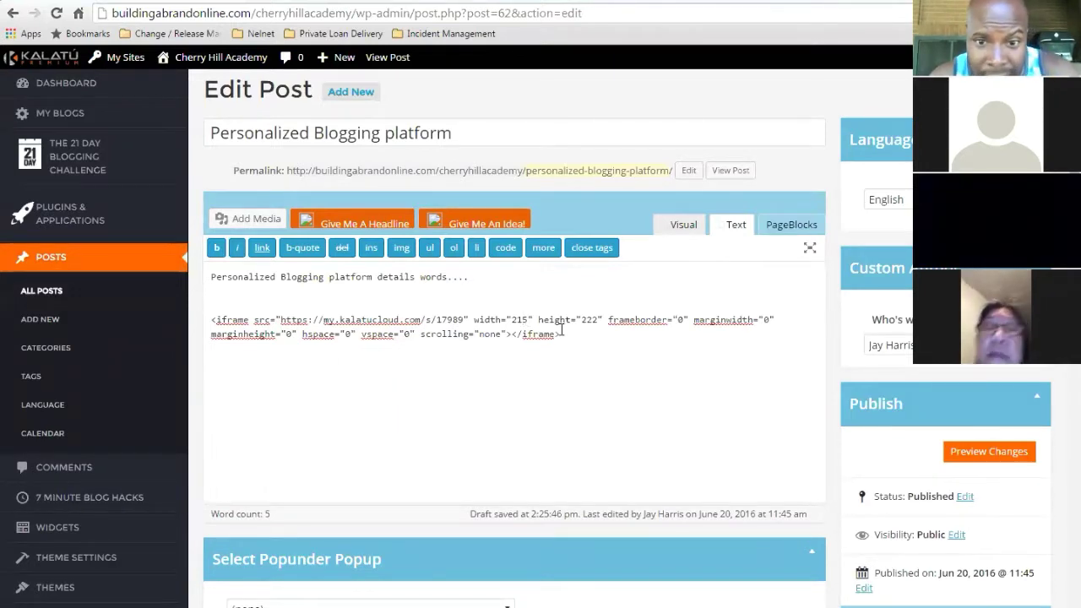
left_click(528, 324)
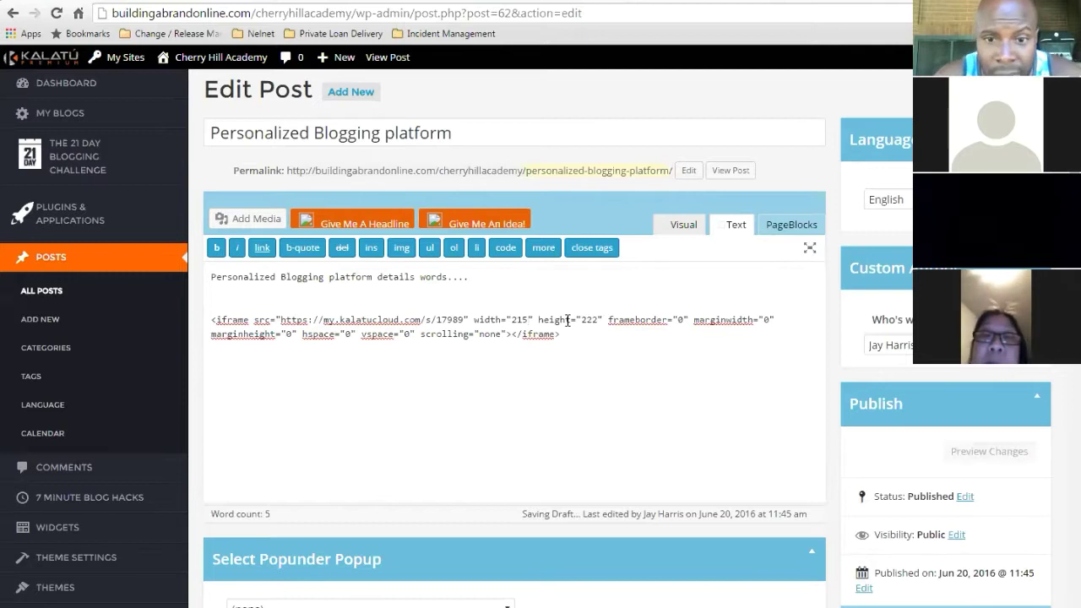
key("BackSpace")
key("BackSpace")
type("30")
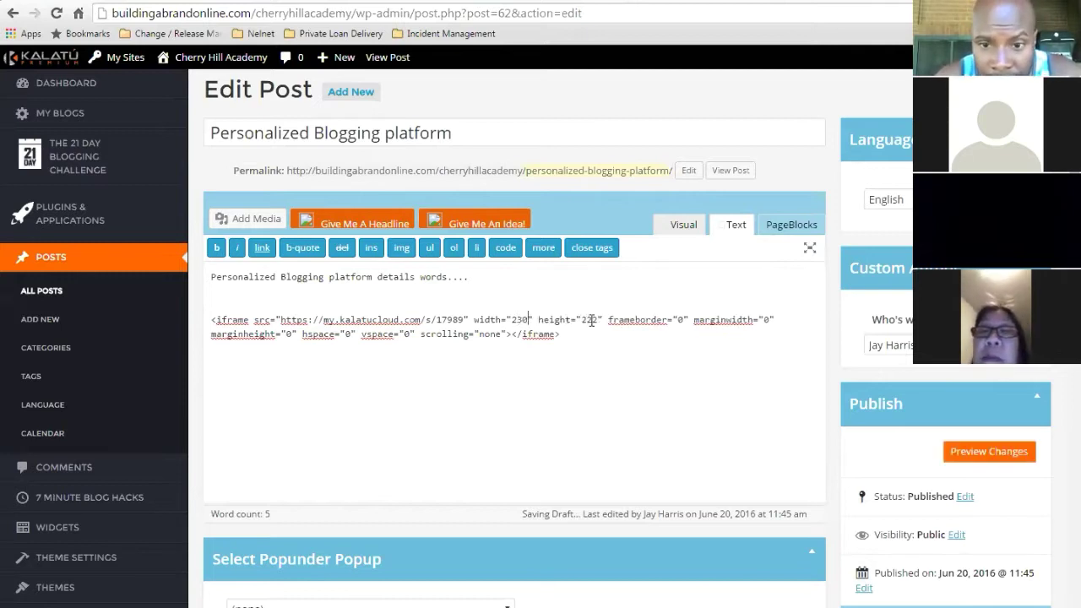
left_click(597, 320)
key("BackSpace")
key("BackSpace")
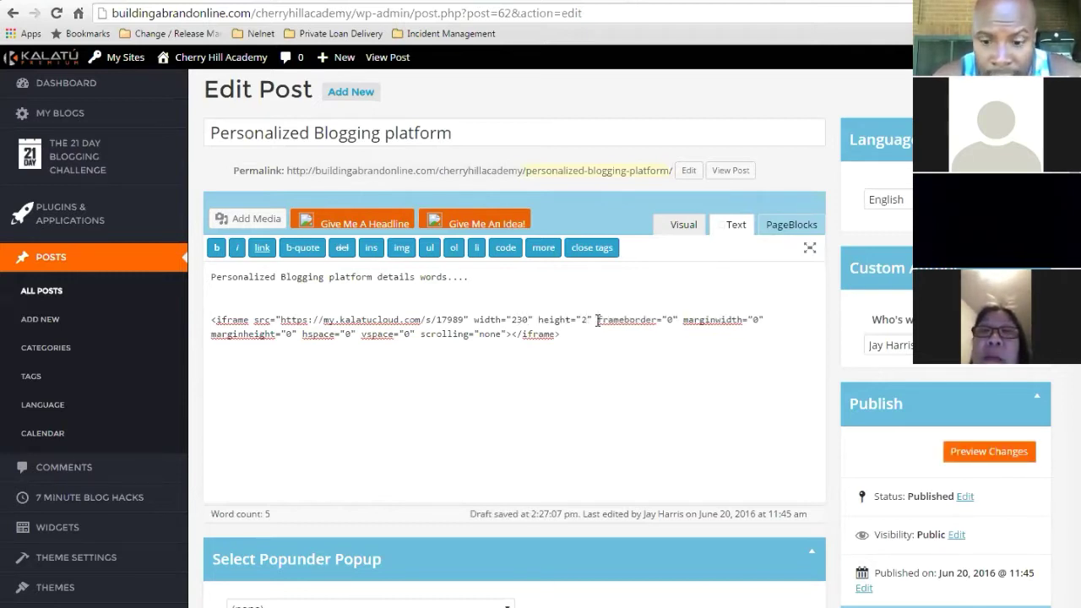
type("40")
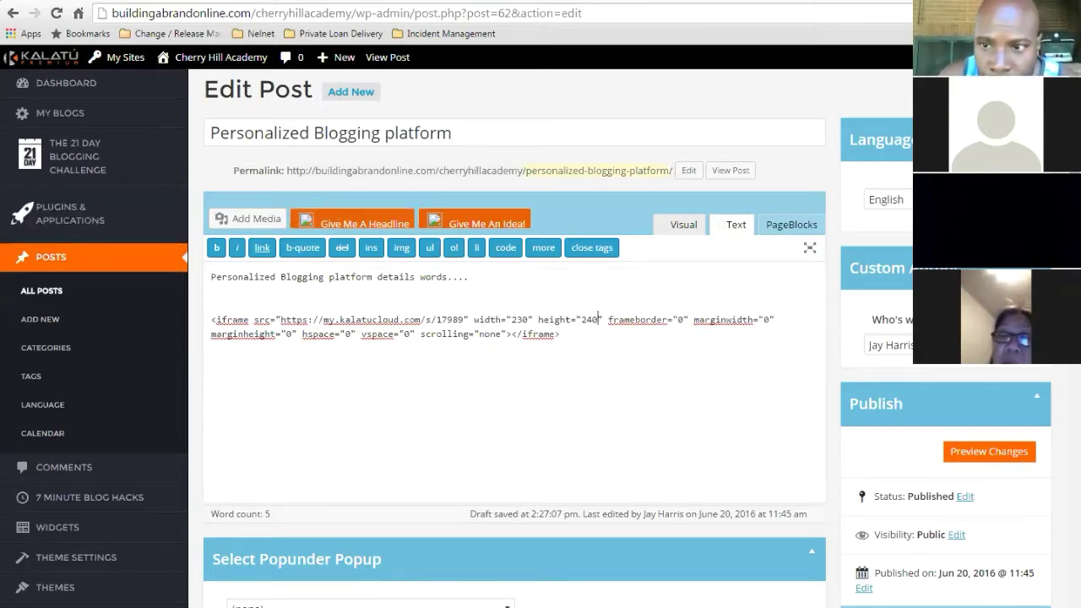
- Update the 'Personalized Blogging platform' post to store the 230×240 form embed
scroll(1014, 389, "down", 1)
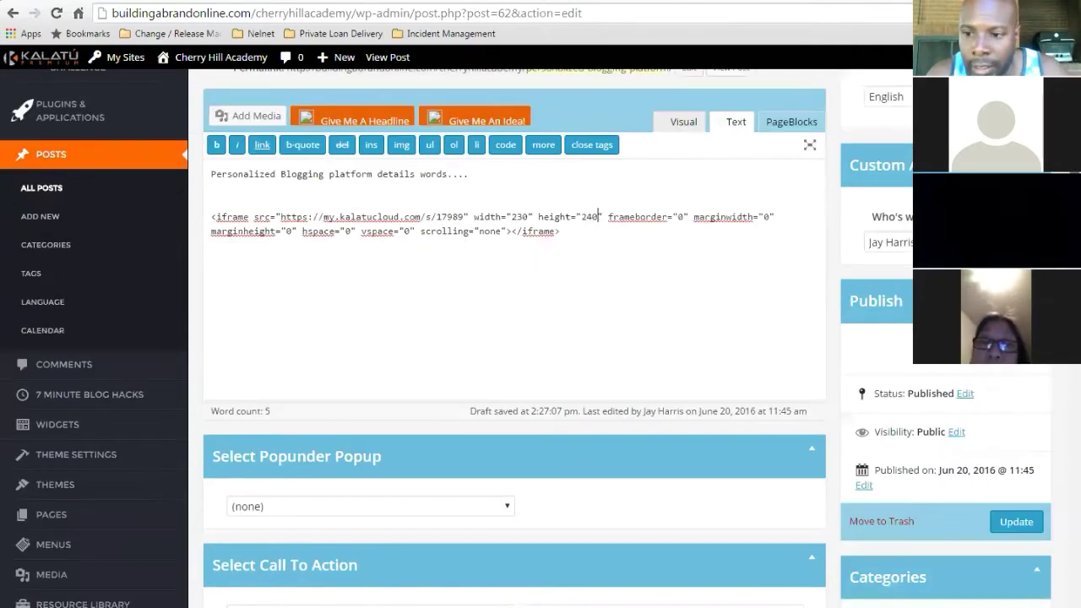
scroll(1018, 507, "down", 1)
left_click(1018, 481)
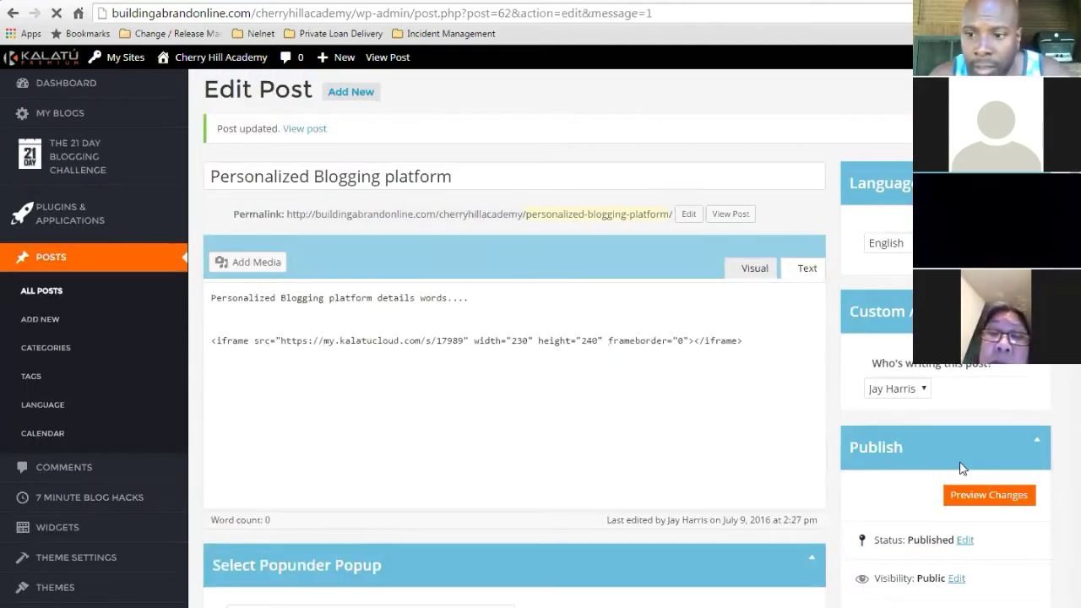
- Preview the post's changes and scroll to the test webform below the text
left_click(989, 496)
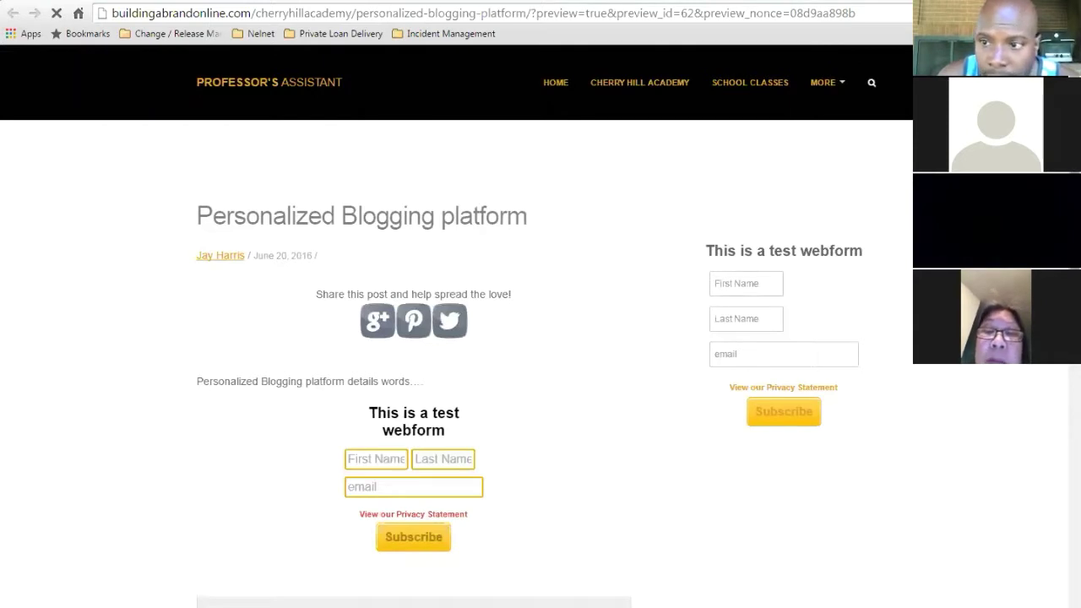
scroll(498, 304, "down", 2)
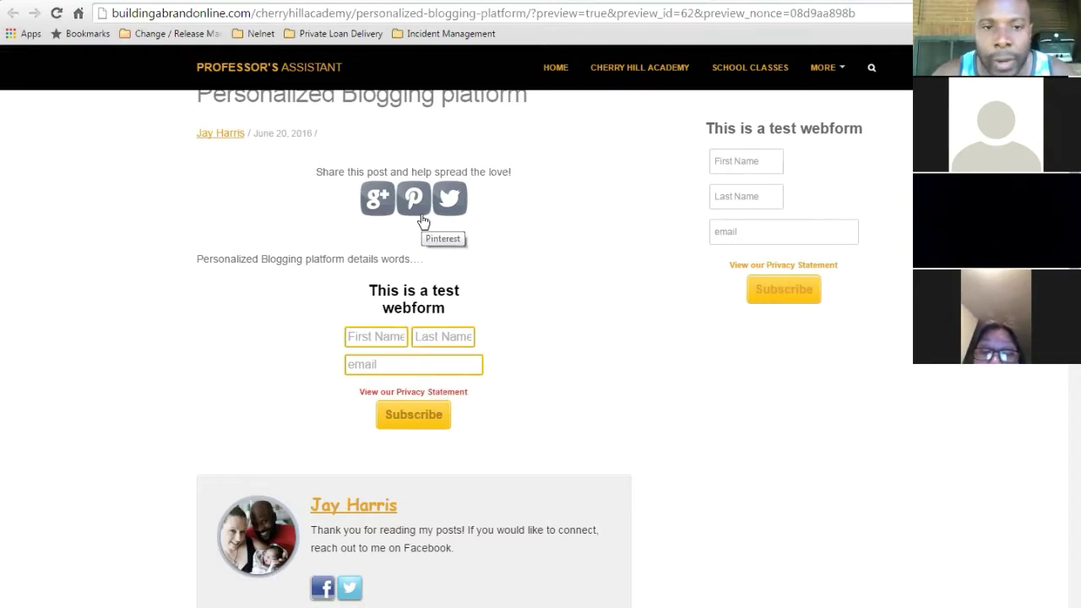
left_click(358, 1)
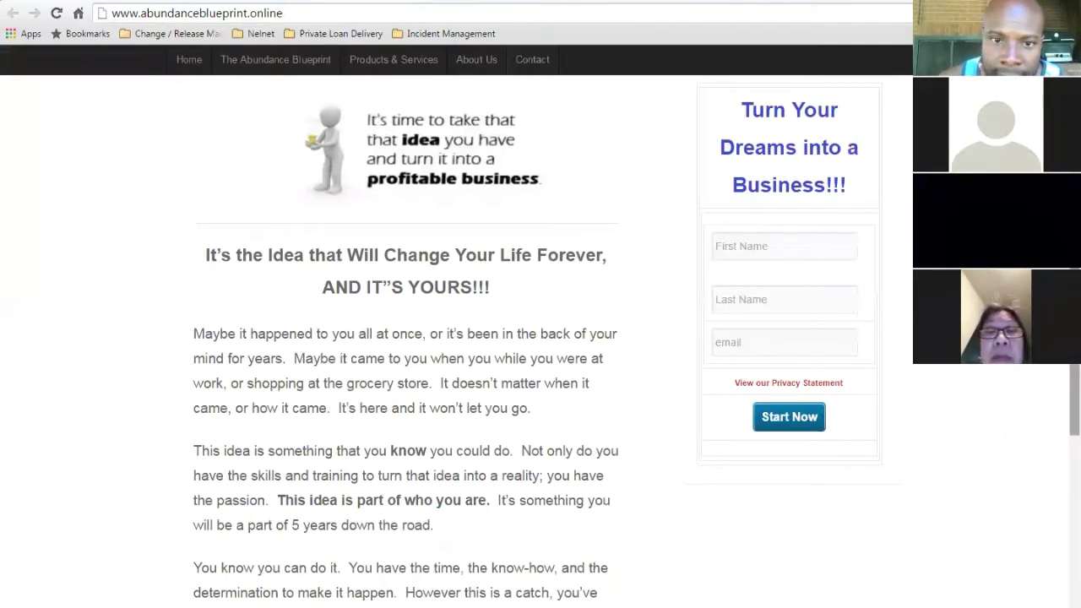
- Browse the abundanceblueprint.online home page, then return to the Personalized Blogging platform Edit Post tab
scroll(456, 338, "up", 2)
scroll(456, 337, "down", 2)
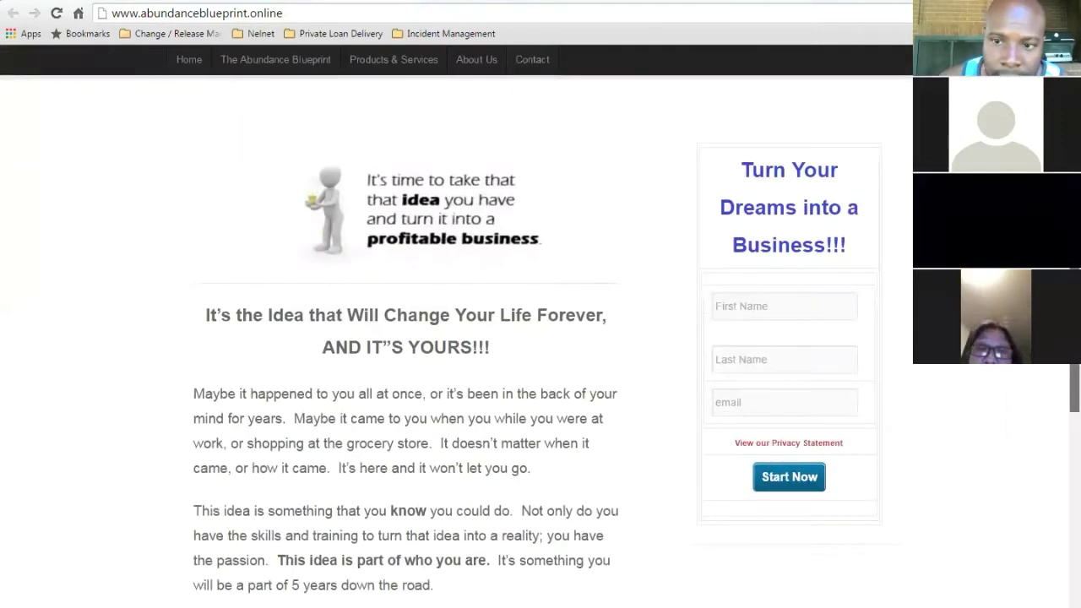
scroll(456, 338, "up", 1)
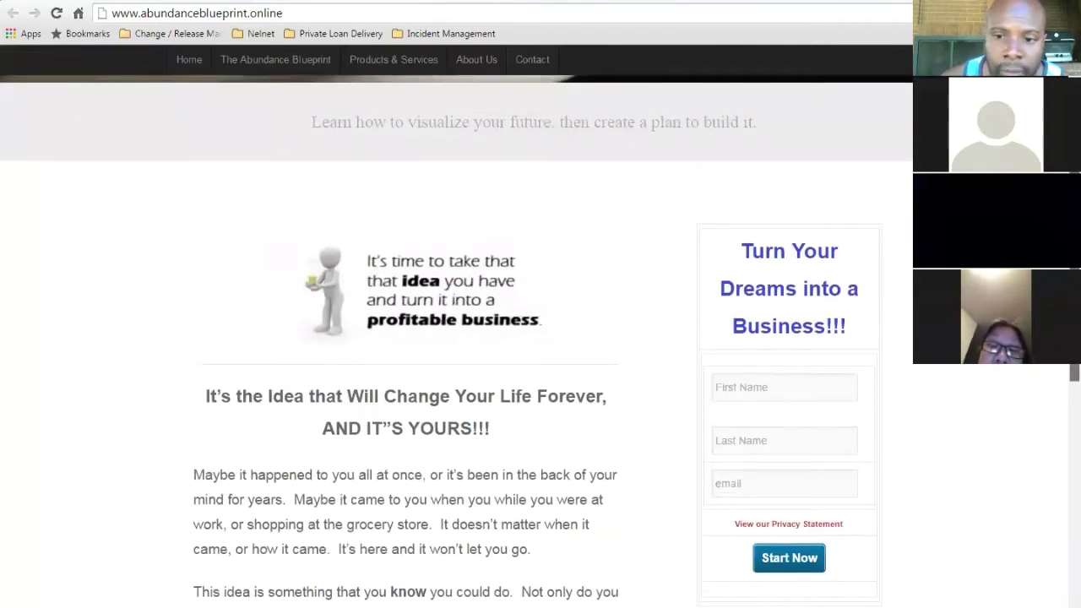
scroll(456, 337, "down", 1)
scroll(1061, 368, "down", 1)
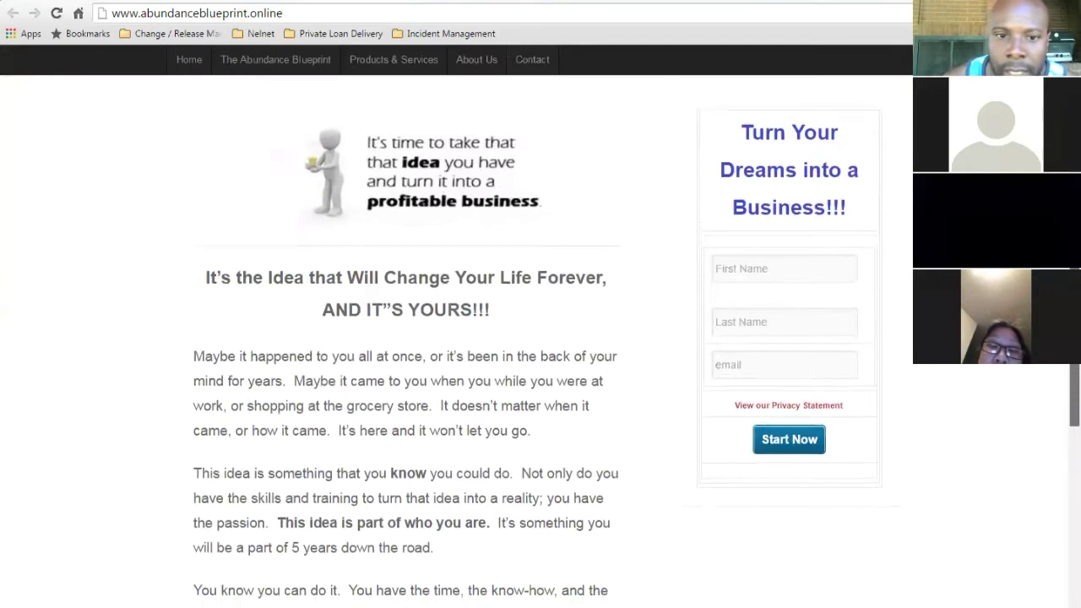
scroll(1061, 445, "down", 4)
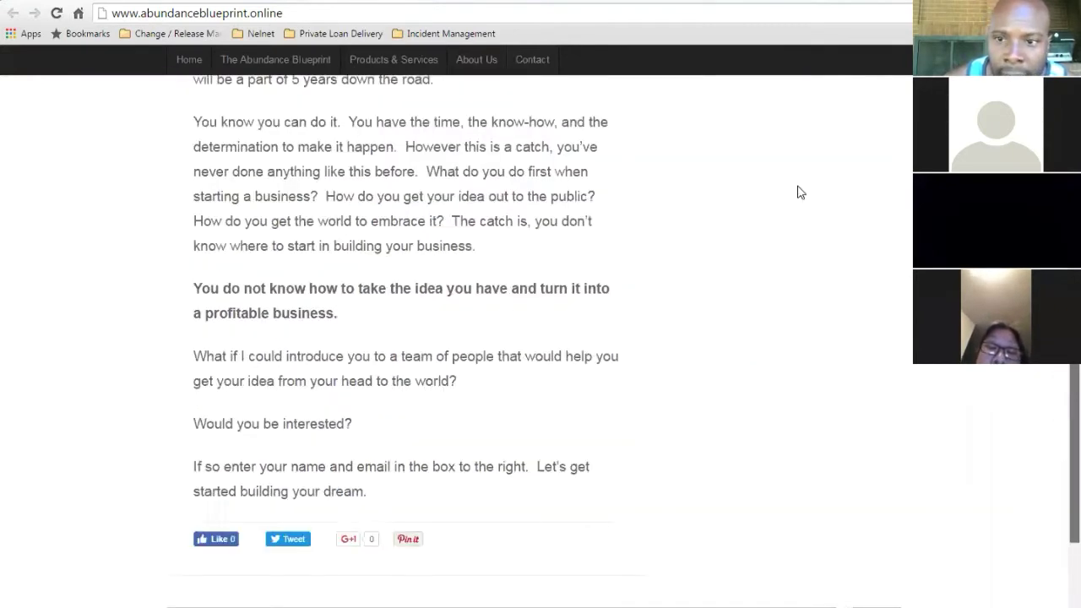
scroll(796, 189, "up", 4)
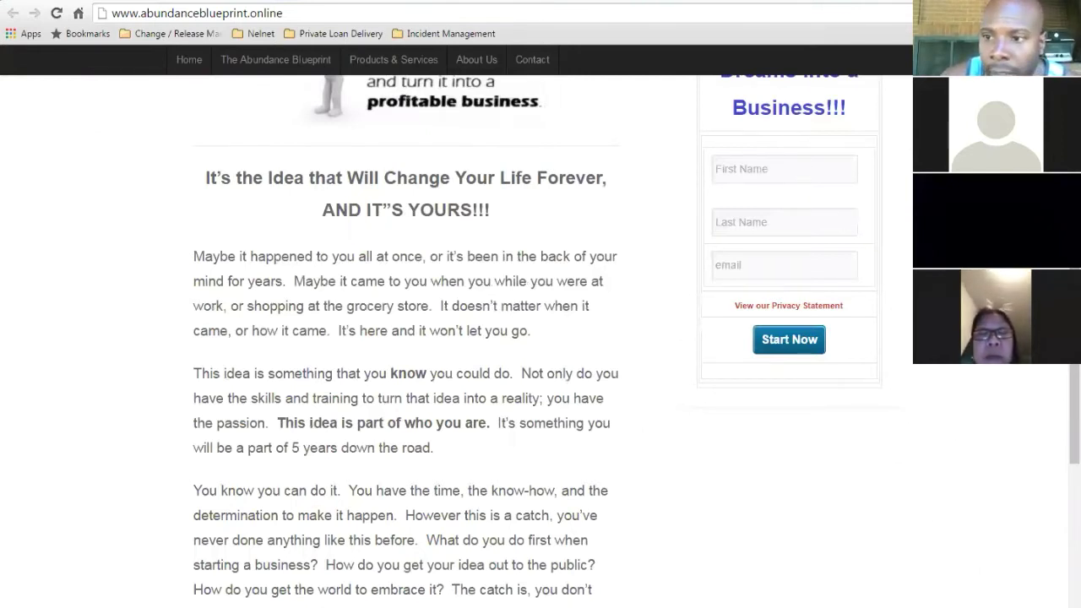
scroll(457, 337, "up", 3)
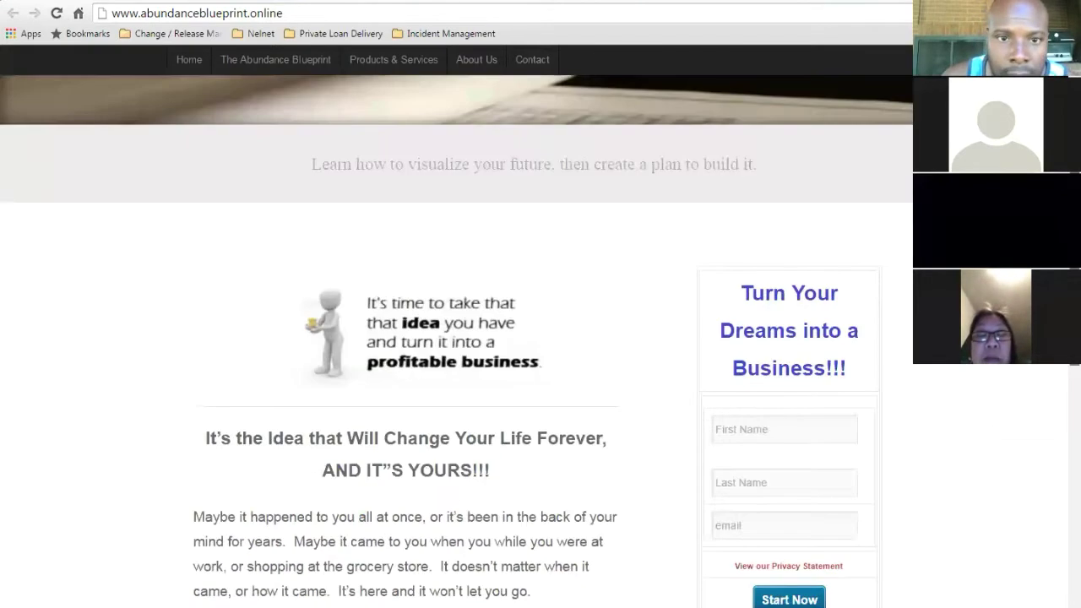
scroll(143, 60, "up", 1)
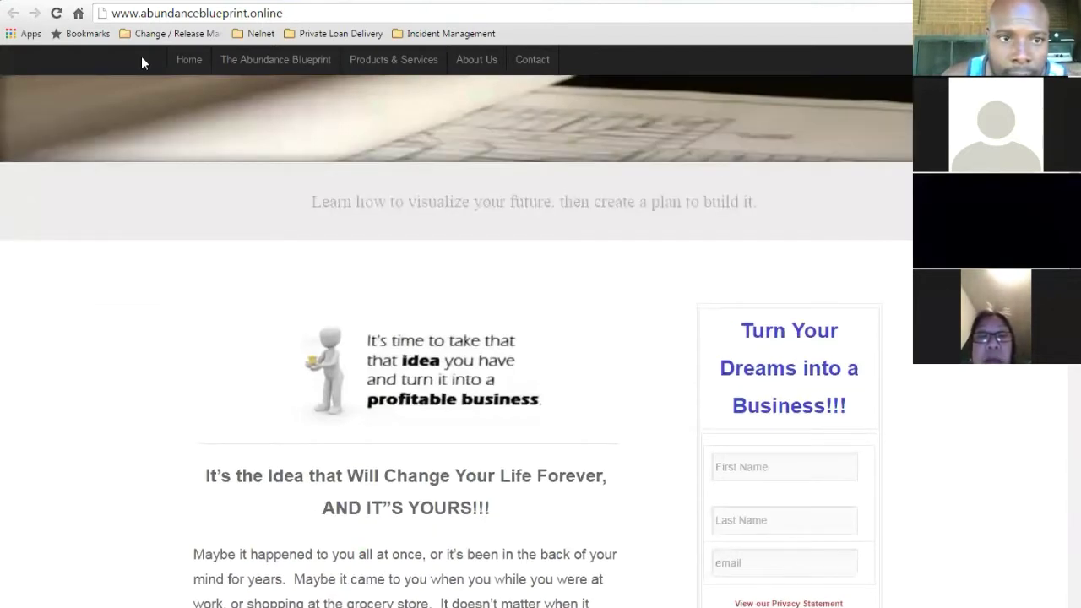
key("ctrl+Tab")
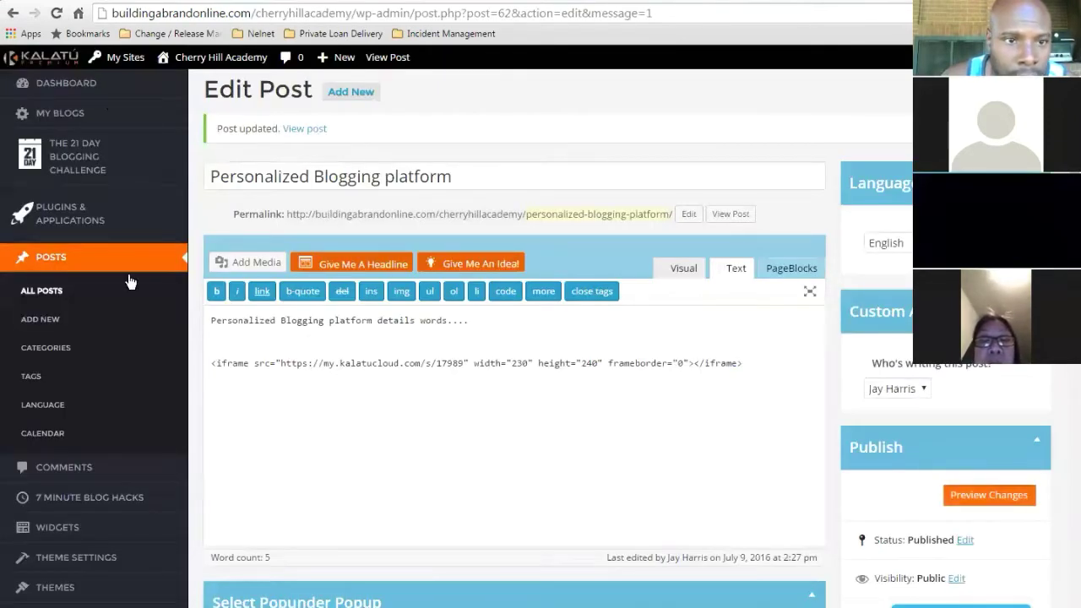
- Log into the AbundanceBlueprint blog from the My Blogs list
mouse_move(128, 63)
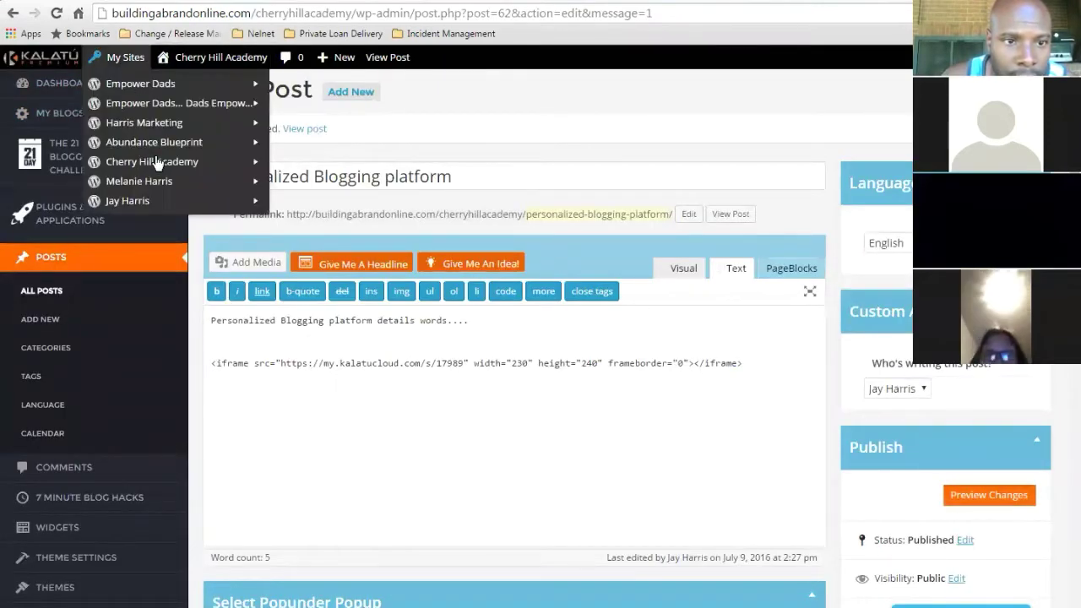
mouse_move(144, 149)
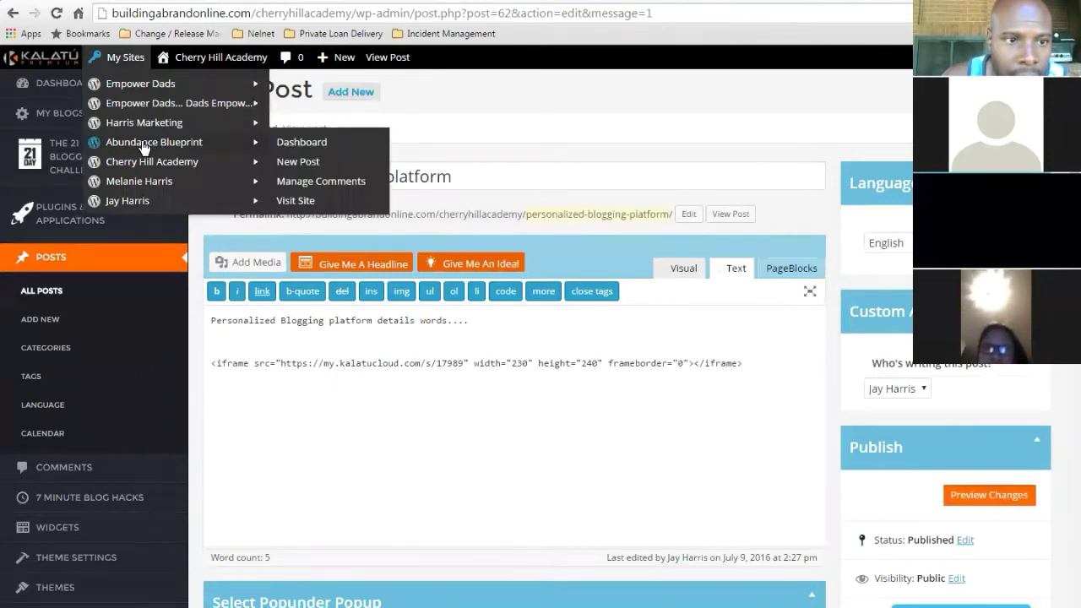
left_click(69, 115)
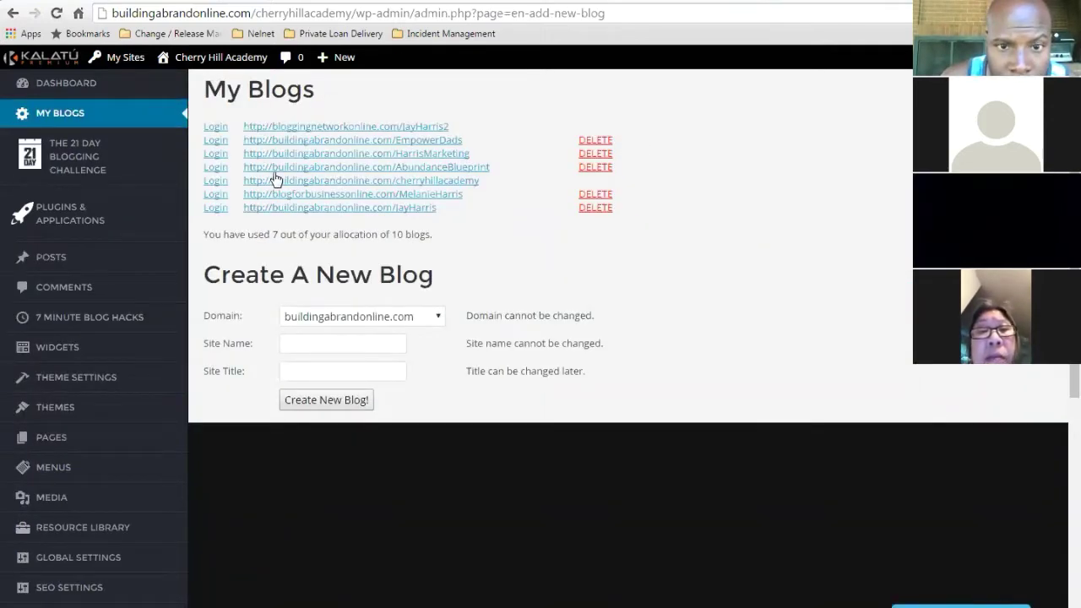
left_click(216, 168)
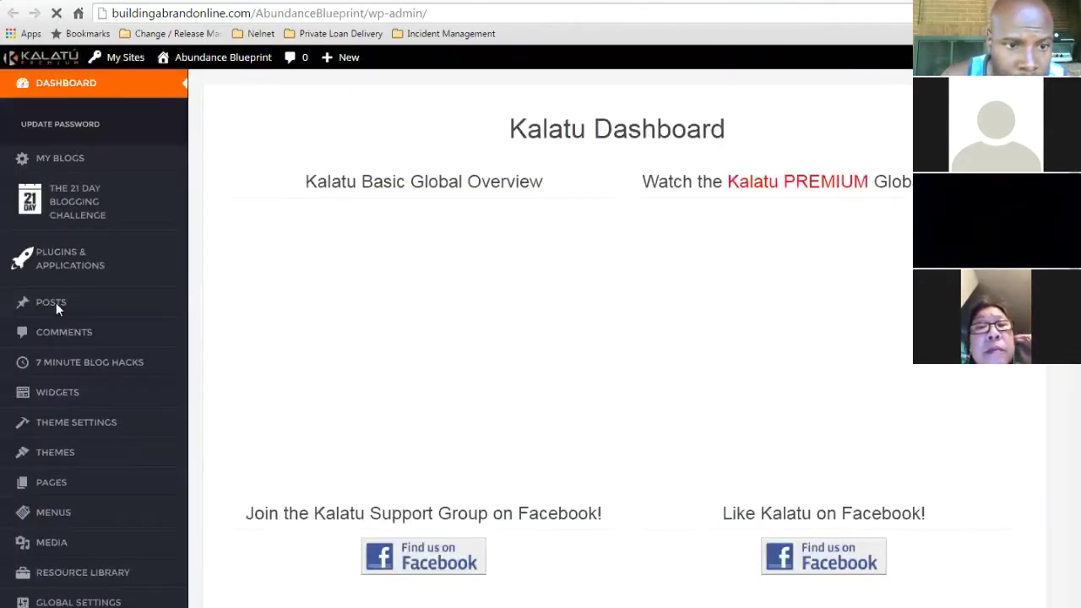
- Open All Posts and select 'The Two Types of Landing Pages' for editing
mouse_move(58, 310)
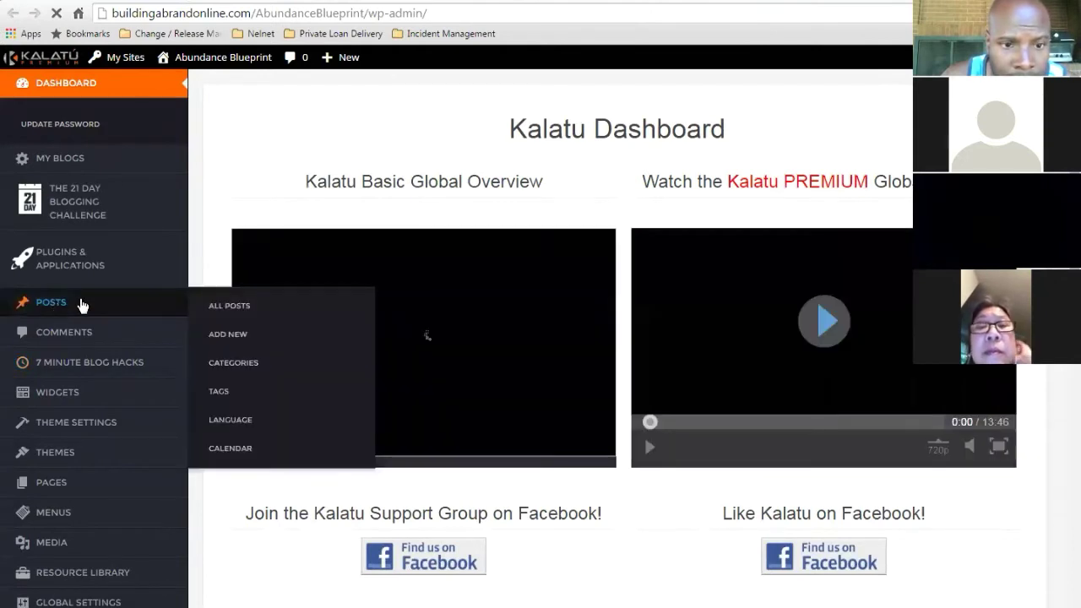
left_click(228, 306)
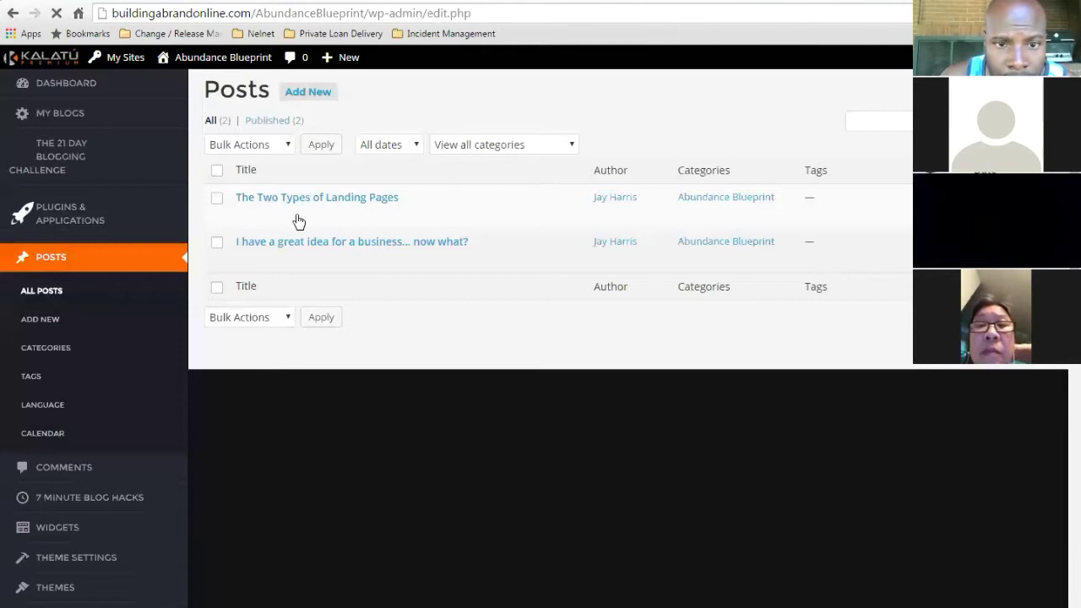
left_click(349, 201)
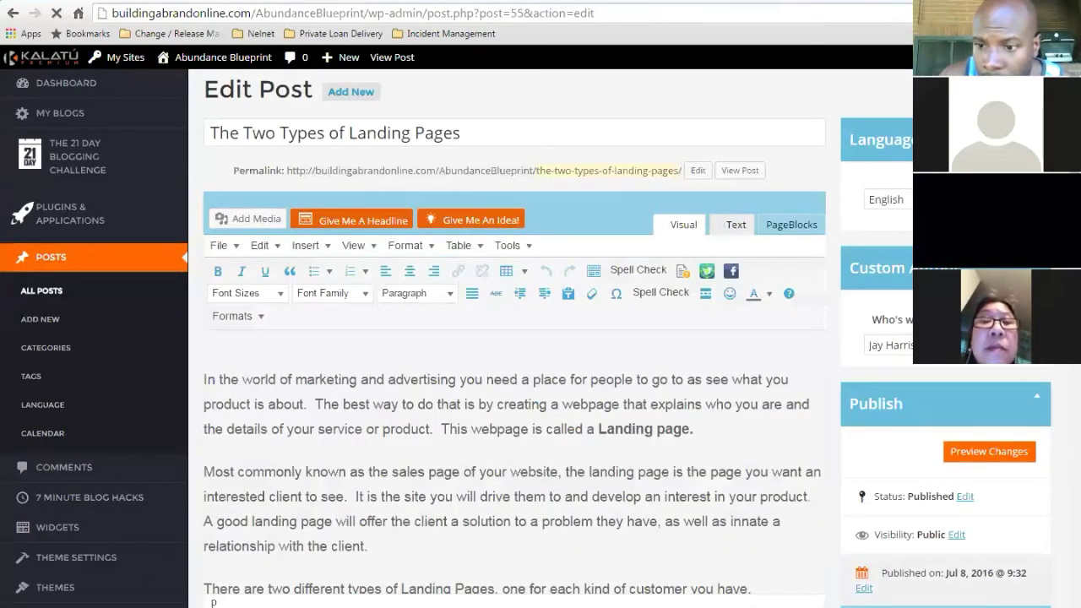
- View 'The Two Types of Landing Pages' as a published post on the live site
scroll(515, 380, "down", 2)
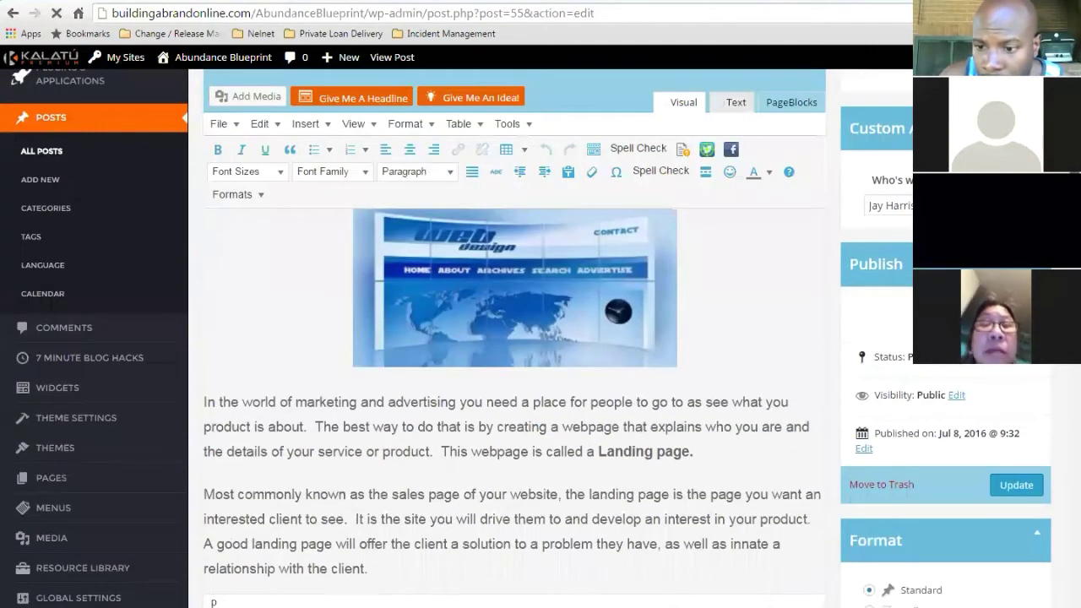
scroll(535, 251, "up", 2)
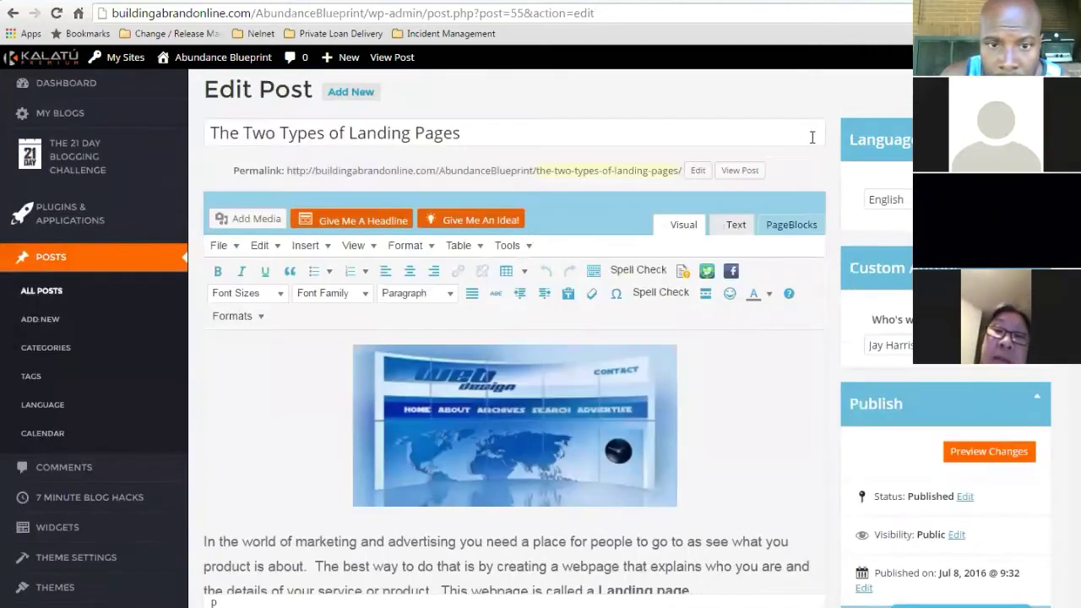
left_click(739, 172)
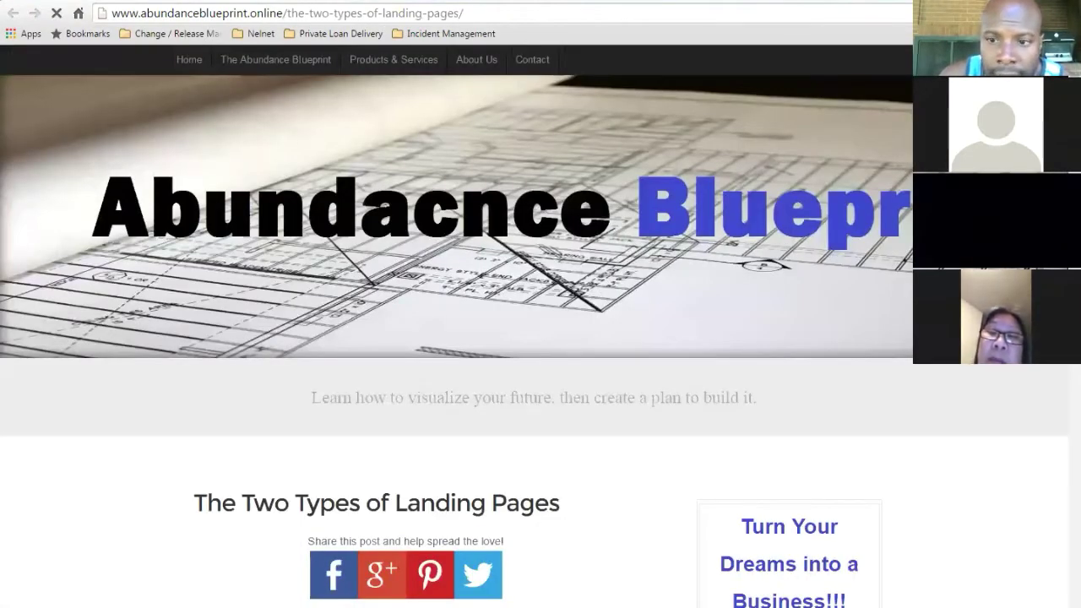
- Scroll to 'The 4 Essential Tips to Create a Great Landing Page!!!' sign-up form below the article
scroll(619, 355, "down", 4)
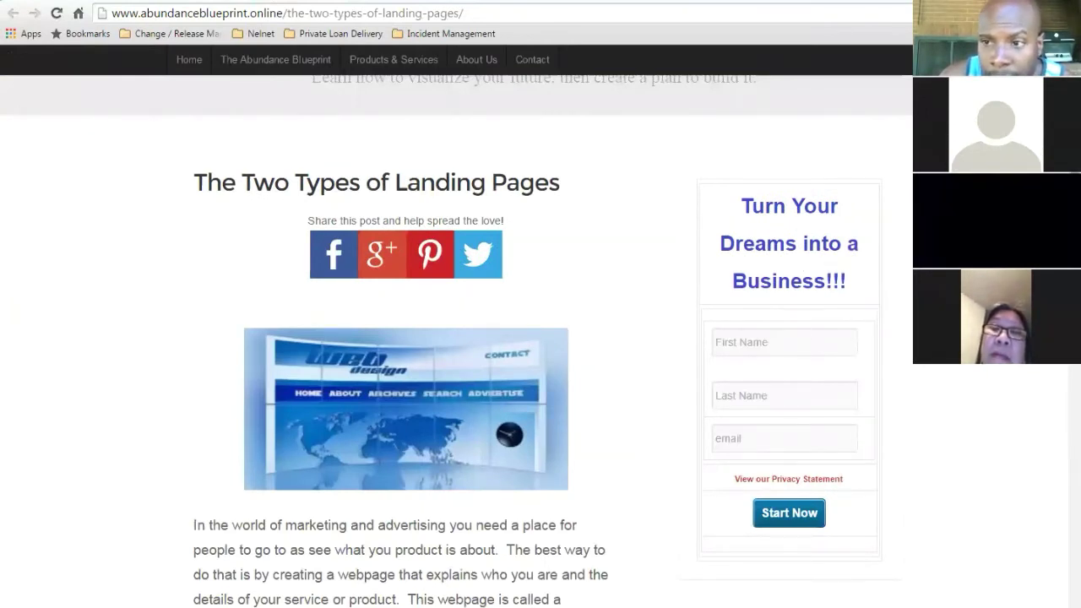
scroll(456, 338, "down", 3)
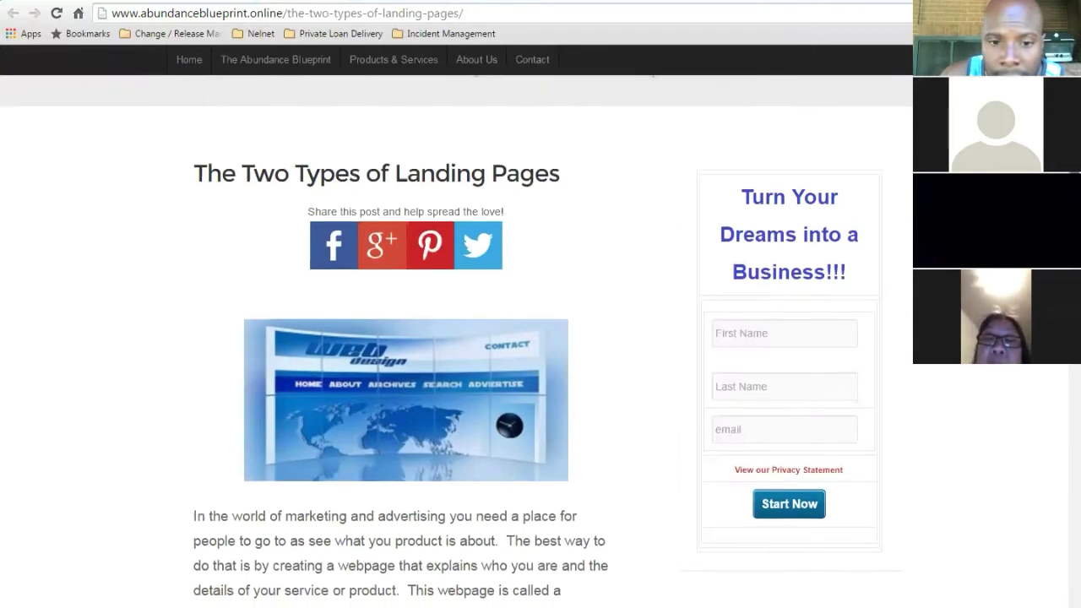
scroll(456, 338, "down", 2)
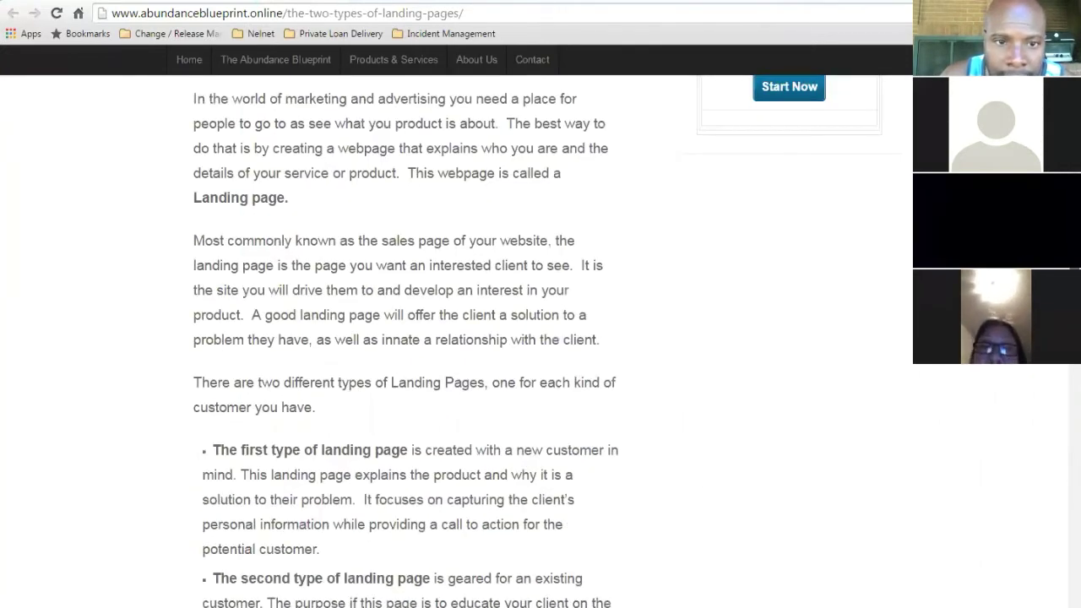
scroll(456, 338, "up", 5)
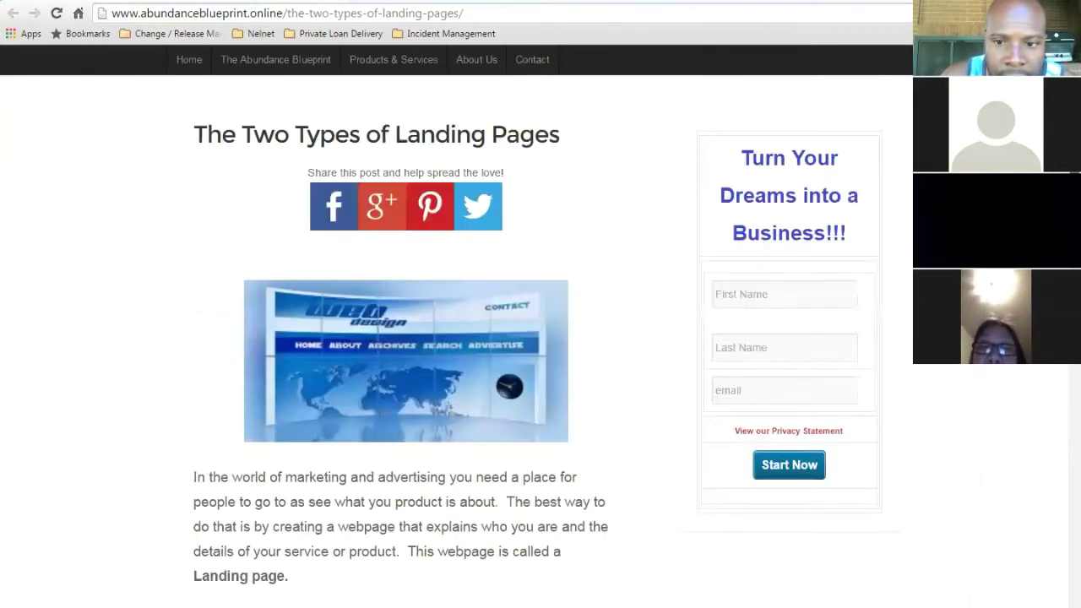
scroll(639, 314, "down", 8)
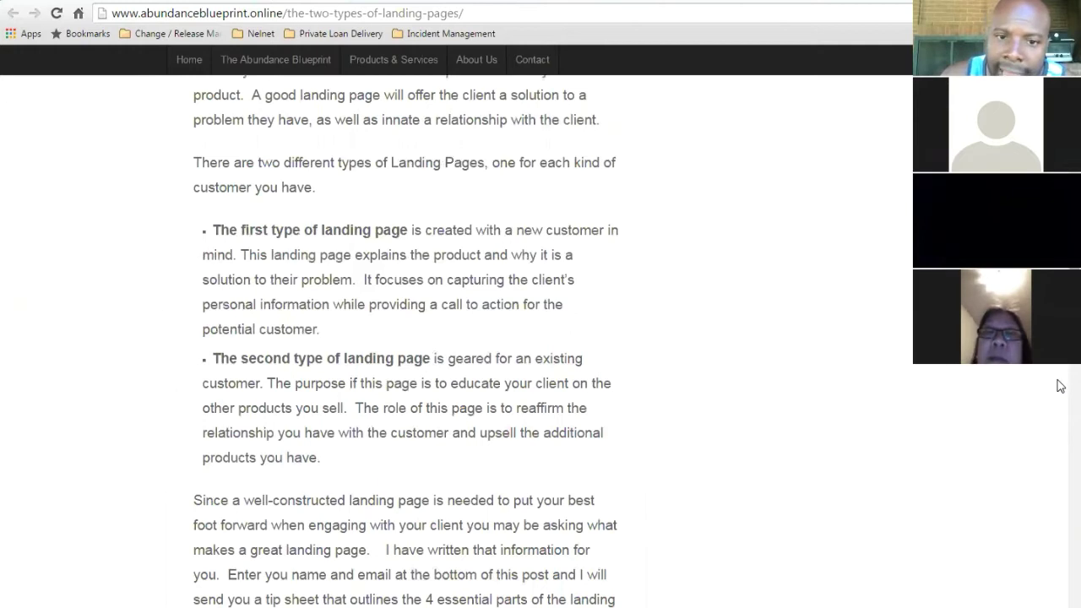
scroll(374, 310, "down", 8)
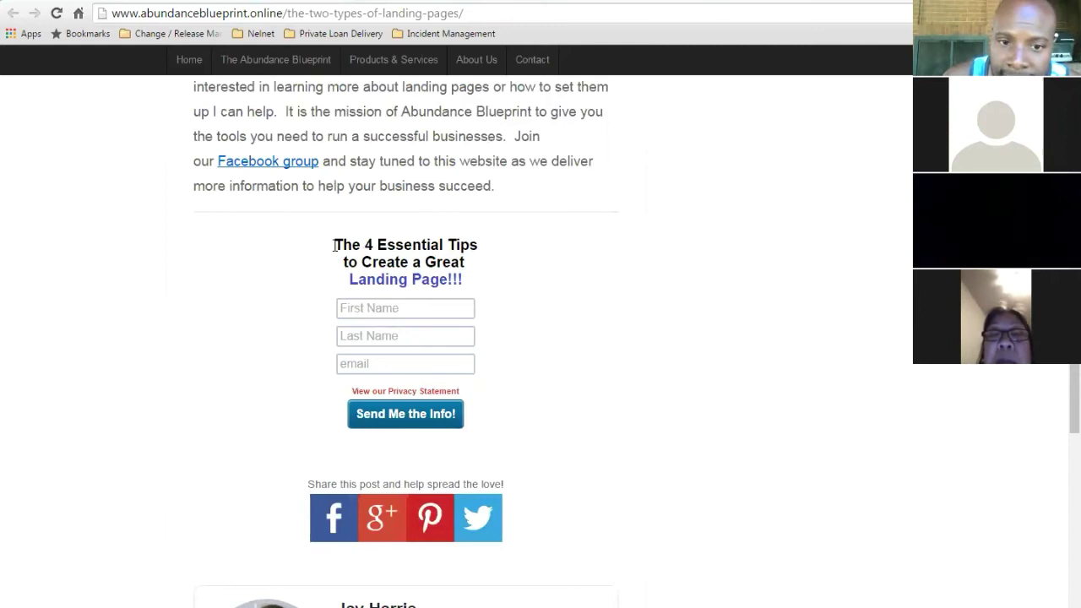
left_click_drag(336, 245, 473, 267)
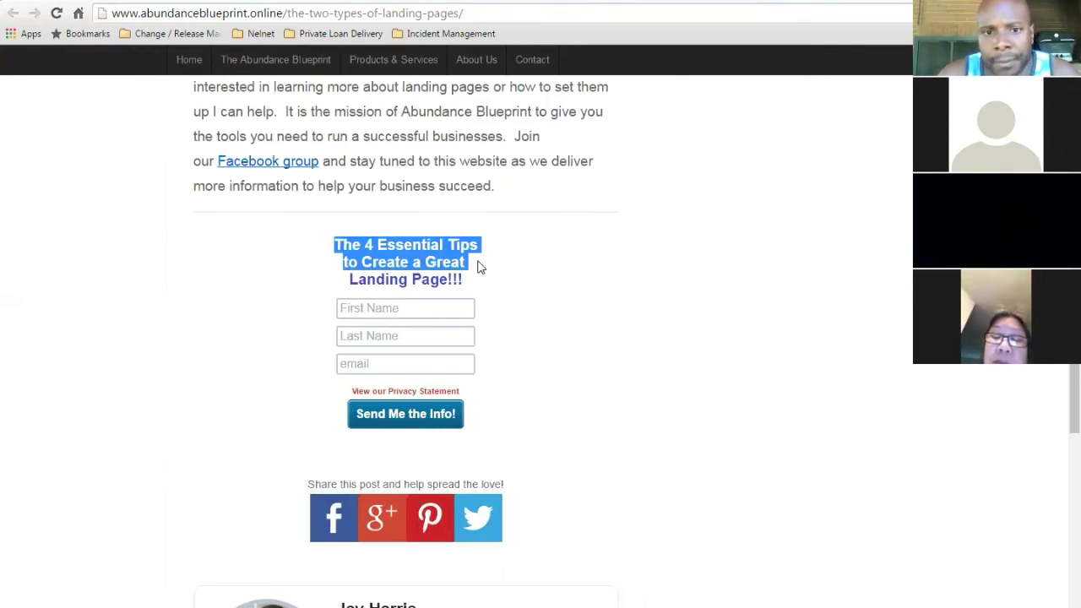
left_click(484, 267)
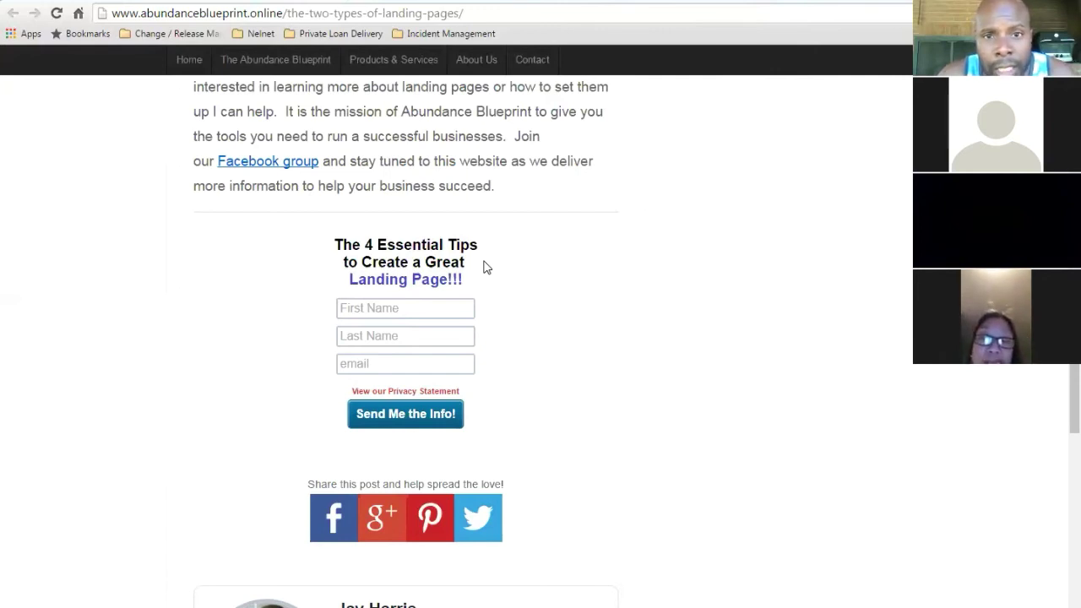
scroll(405, 338, "up", 10)
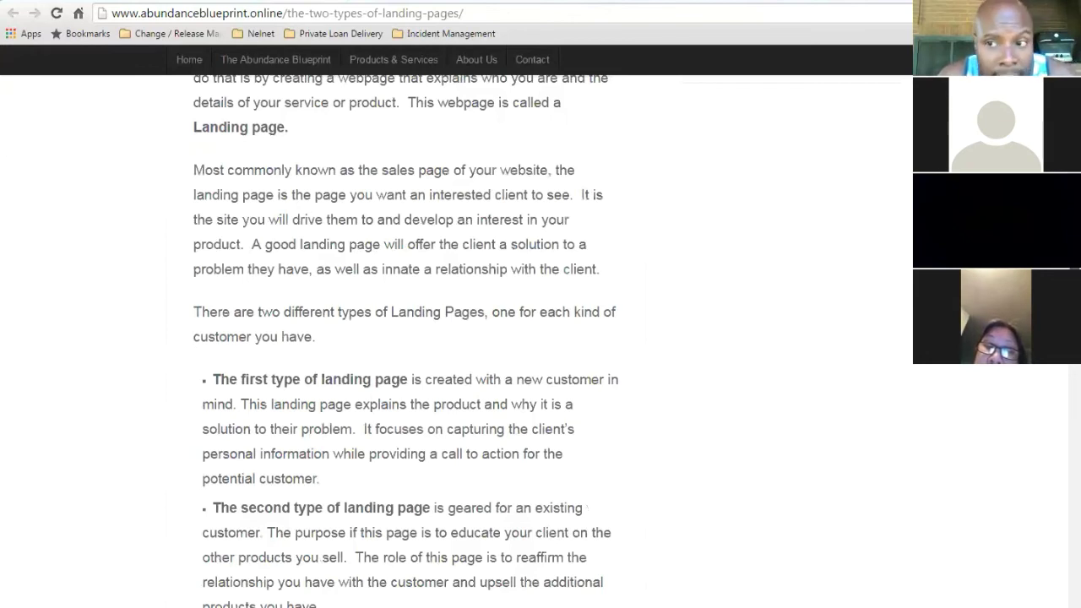
scroll(406, 337, "down", 10)
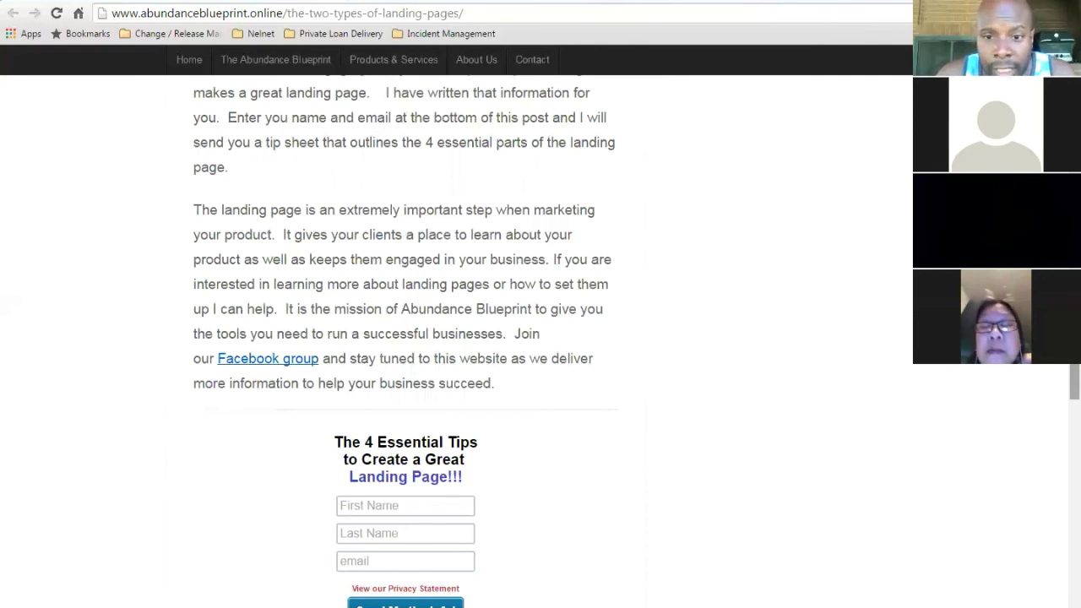
scroll(405, 338, "up", 1)
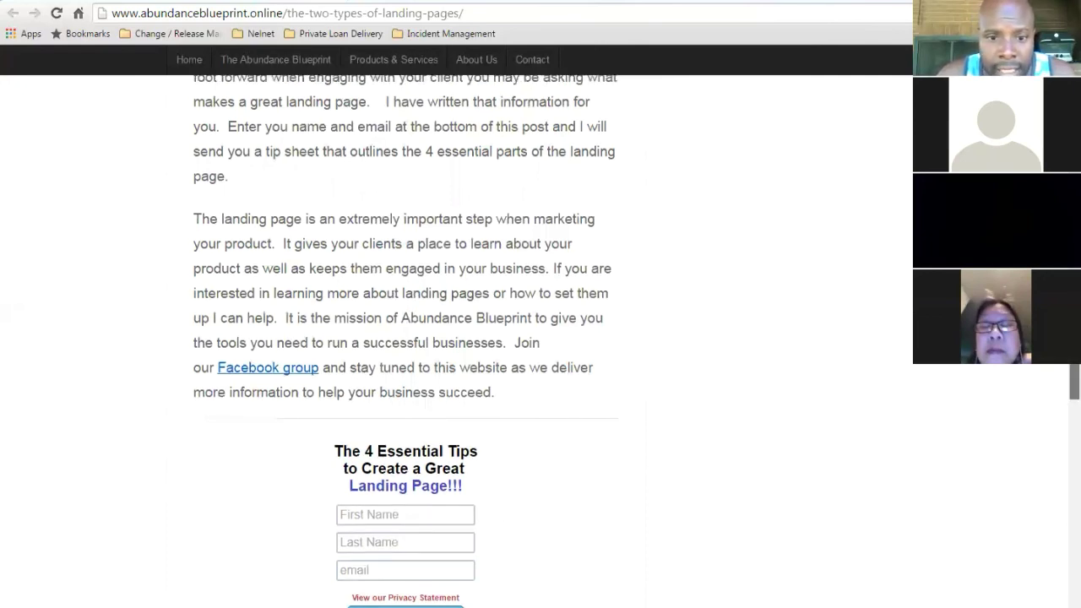
scroll(405, 338, "up", 4)
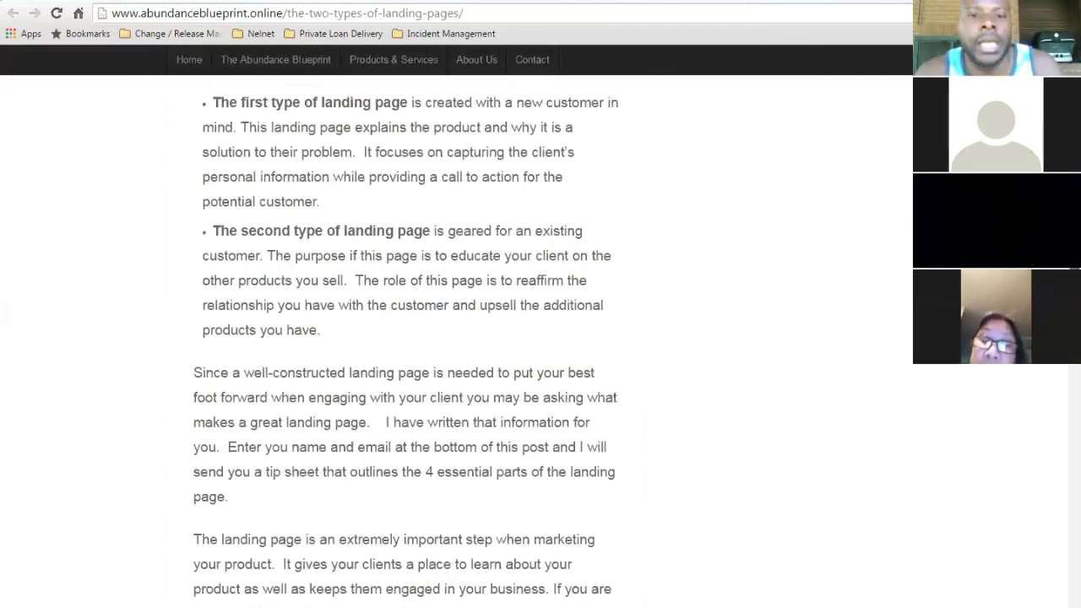
scroll(405, 338, "down", 4)
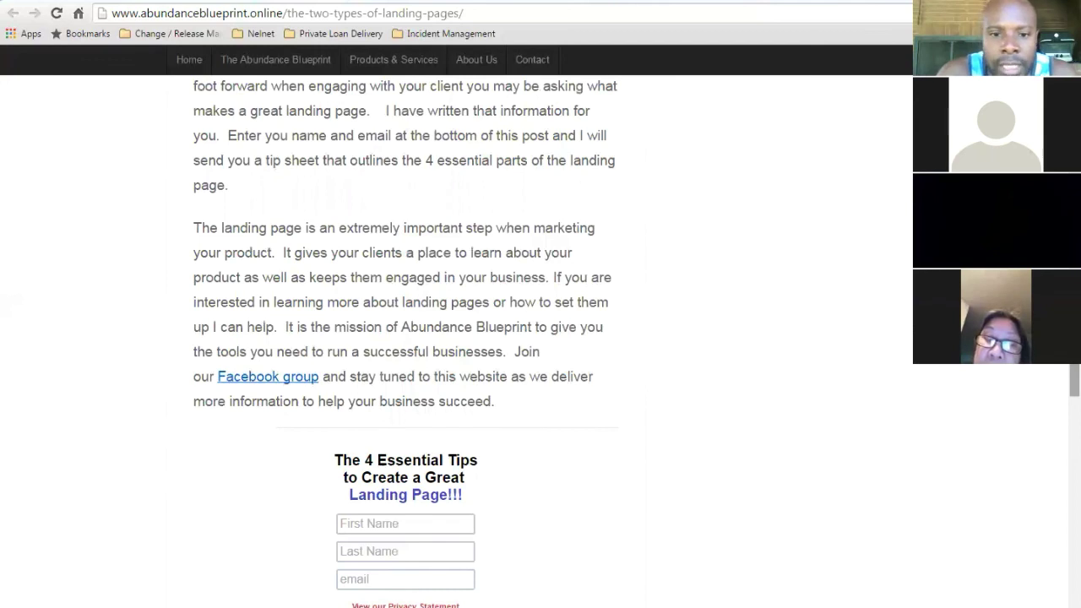